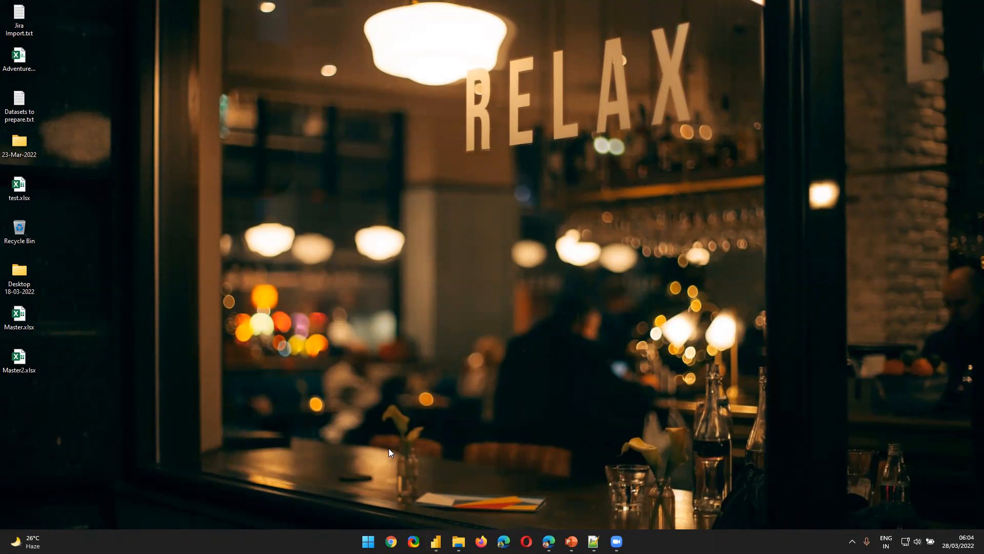
click(368, 541)
key(super+e)
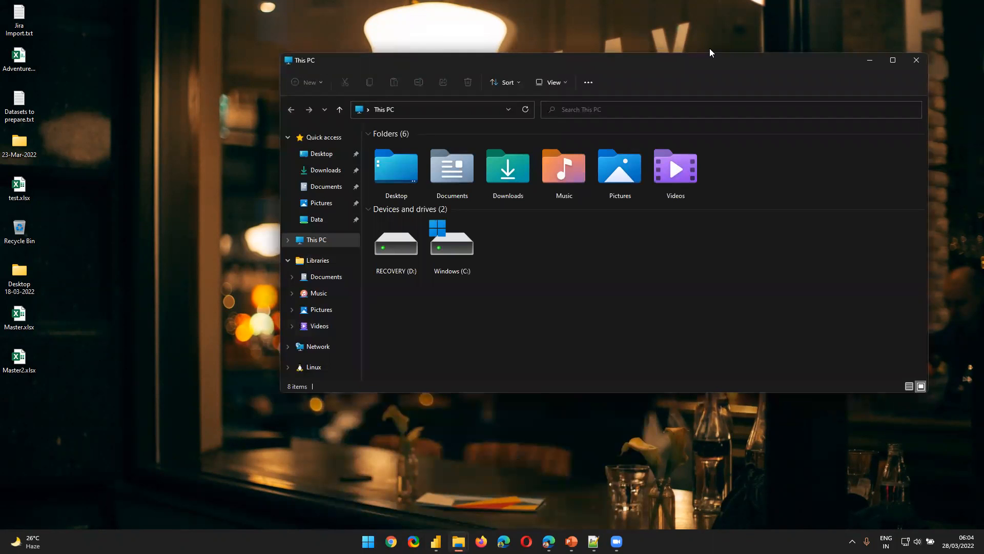
key(super+d)
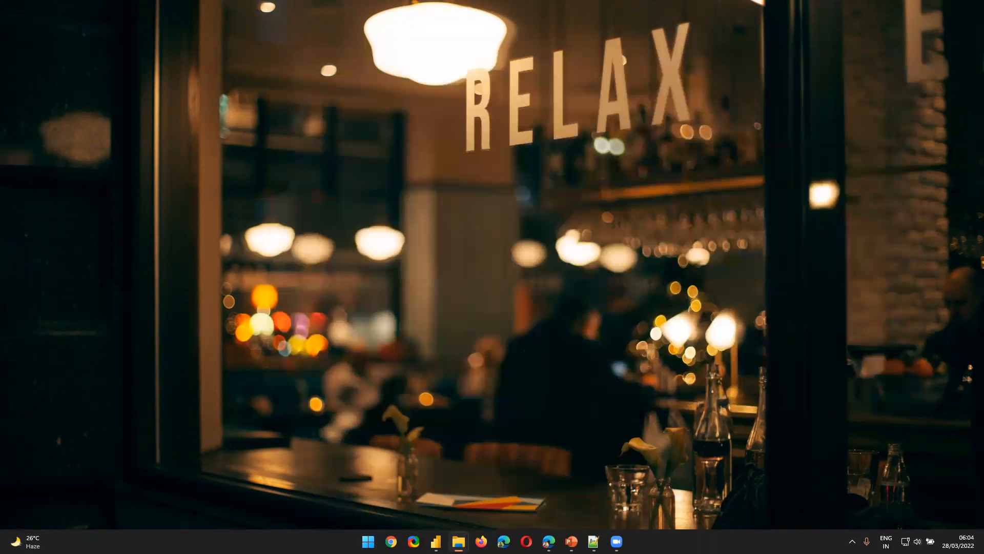
key(super+e)
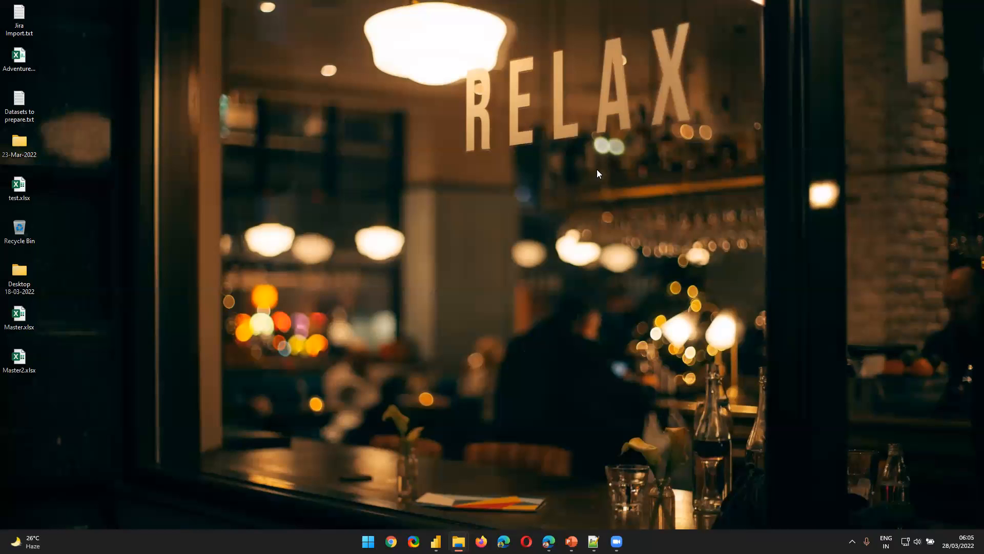
click(16, 279)
double_click(15, 279)
drag(0, 307, 434, 309)
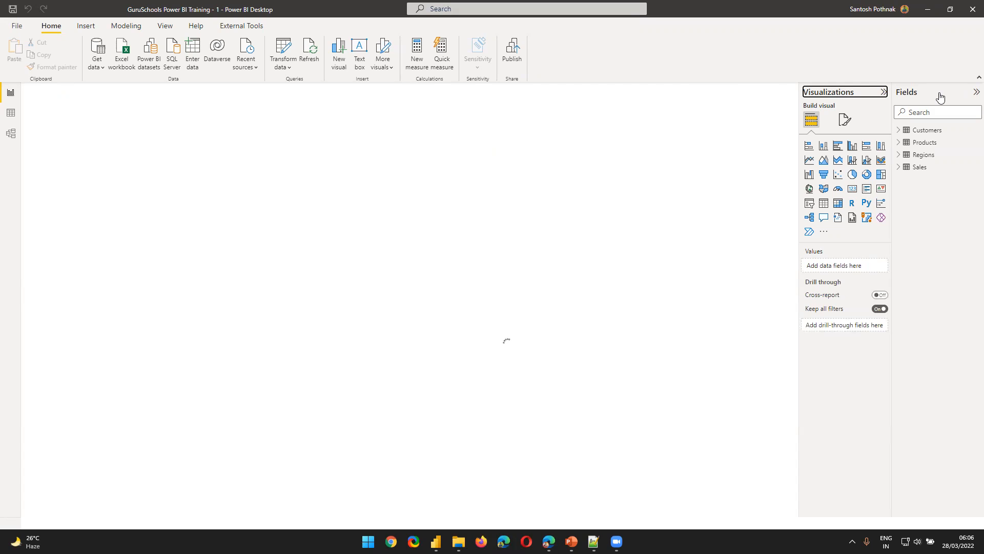
Spread the Customers, Sales, Products and Regions tables apart in the model diagram, with Customers above Sales and Products above Regions
click(13, 138)
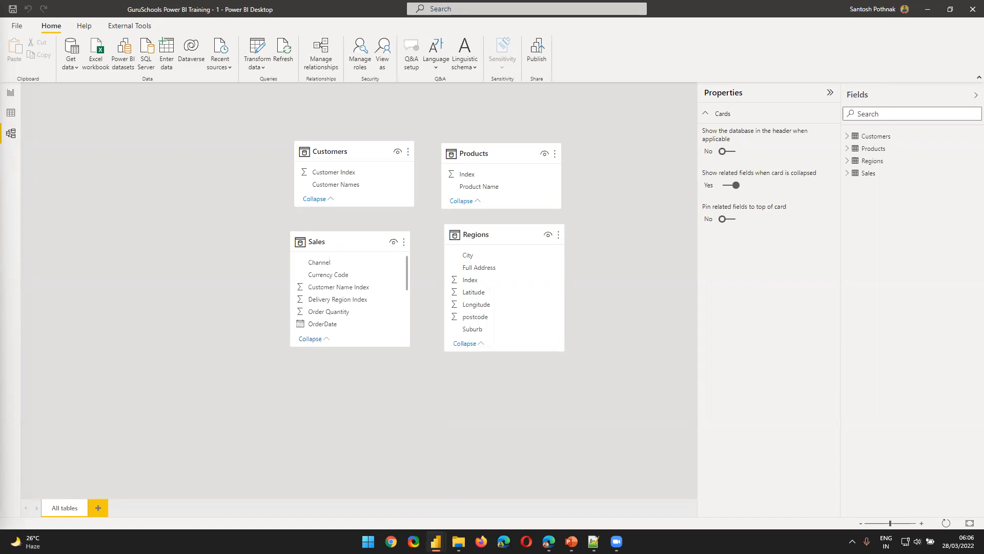
mouse_move(342, 148)
drag(353, 149, 239, 155)
drag(333, 251, 295, 331)
drag(498, 146, 559, 138)
drag(491, 227, 567, 362)
drag(297, 314, 272, 321)
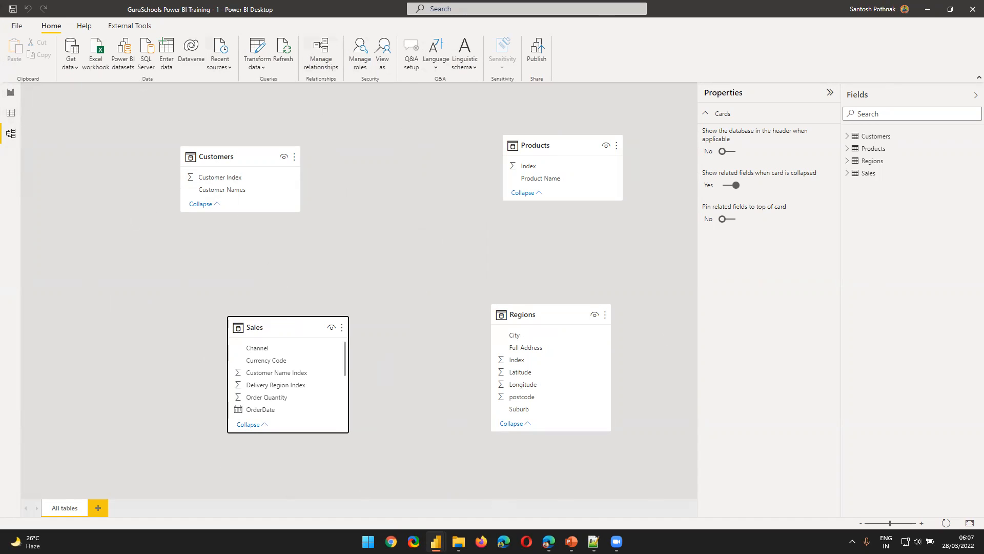
Add an empty table visual to the report page, enlarge it and move it toward the middle of the canvas
click(11, 92)
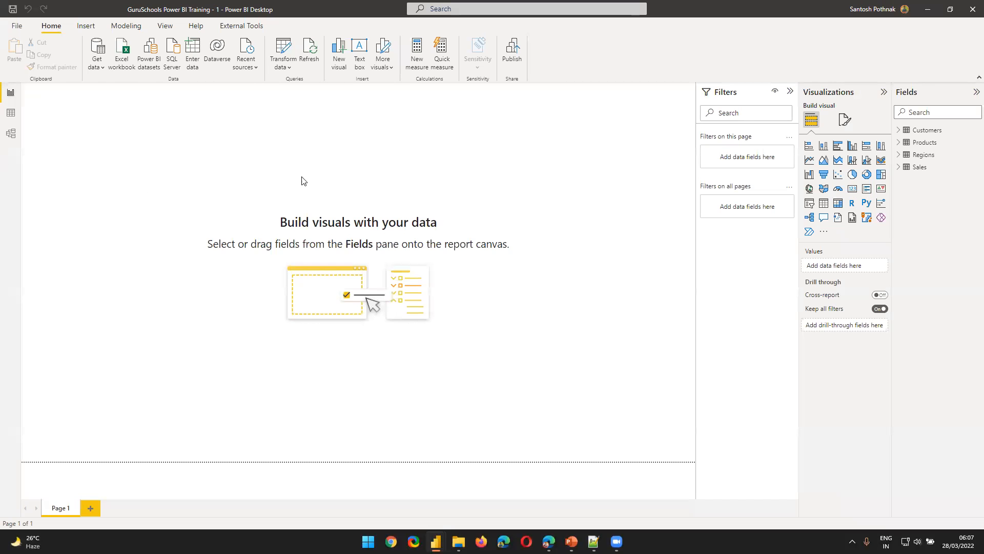
click(824, 203)
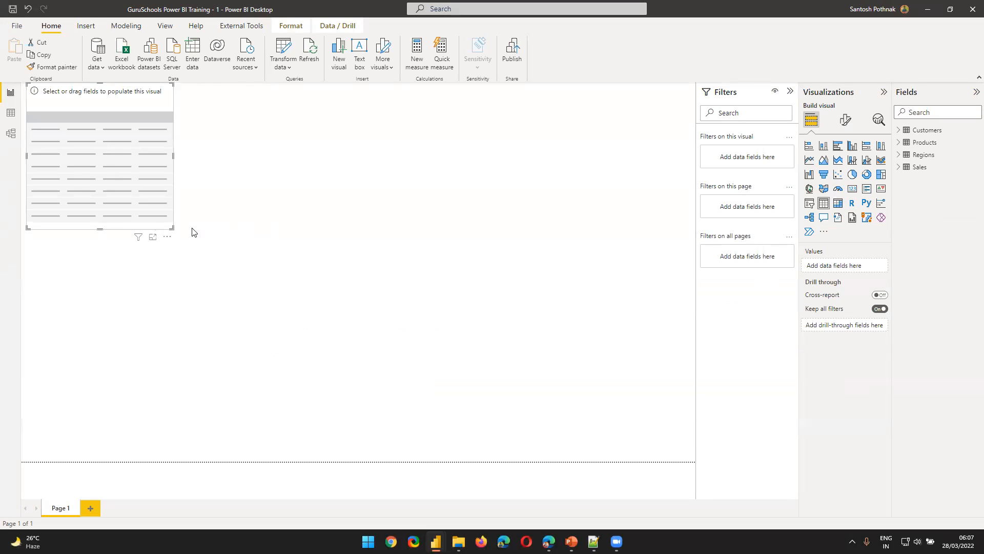
drag(172, 227, 382, 297)
drag(290, 229, 382, 285)
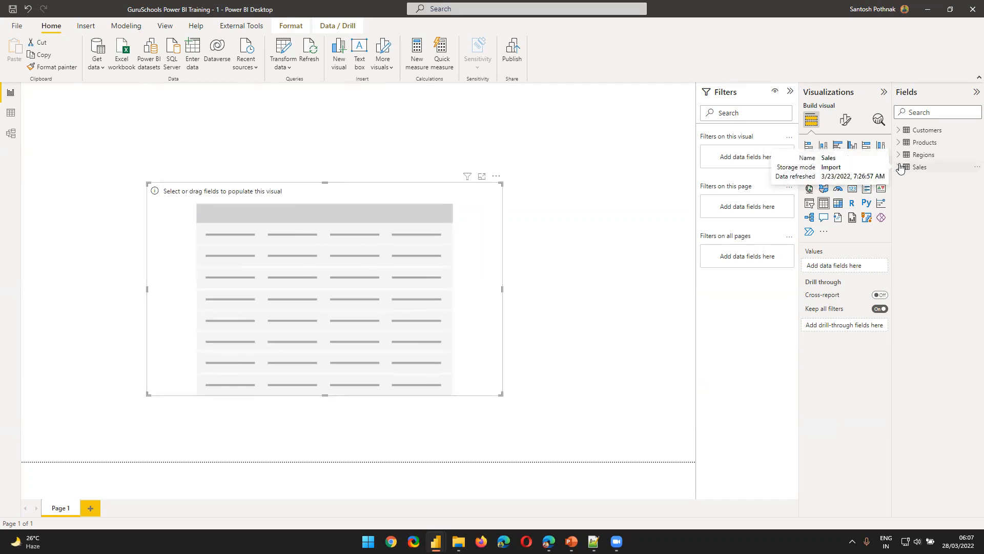
Fill the table visual with City from the Regions table and Total Revenue from the Sales table
click(900, 168)
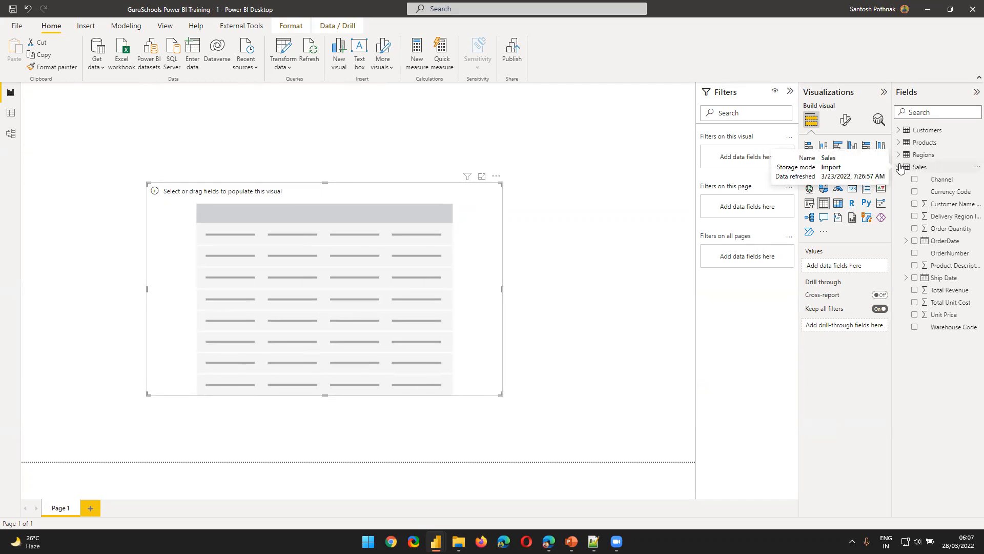
click(900, 154)
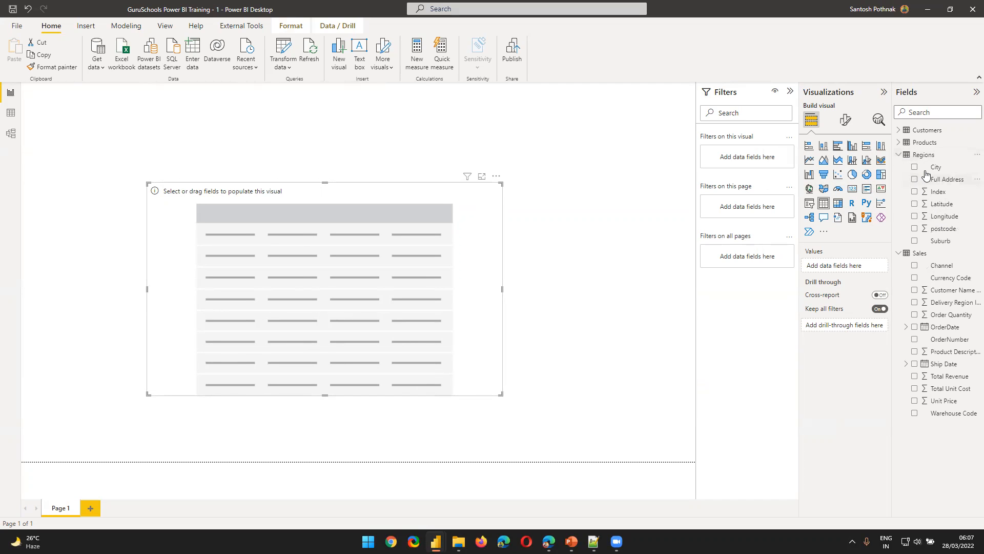
drag(936, 167, 852, 270)
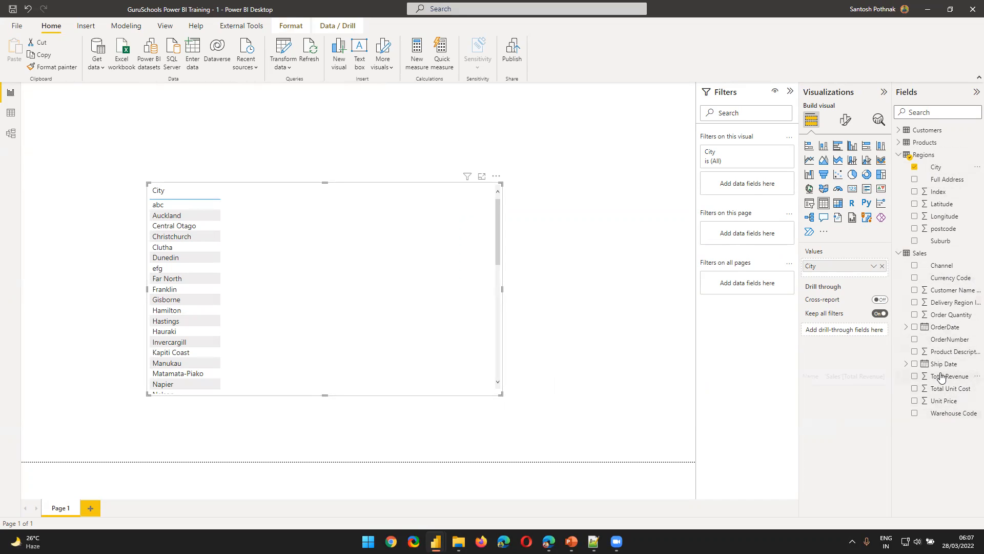
drag(942, 378, 889, 282)
drag(864, 270, 865, 272)
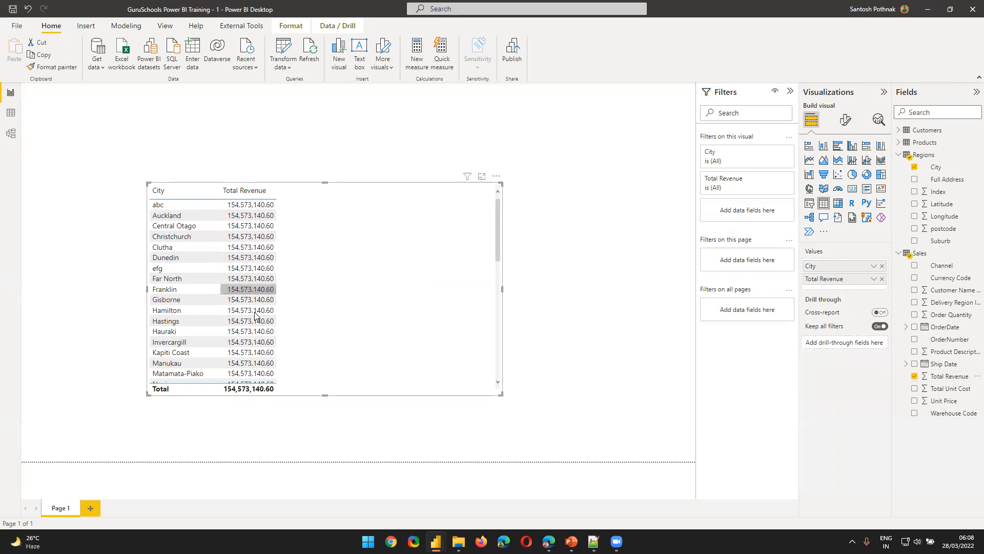
Review the Total Revenue of each city in the table visual and shift the visual slightly up and right on the page
scroll(249, 374, down, 2)
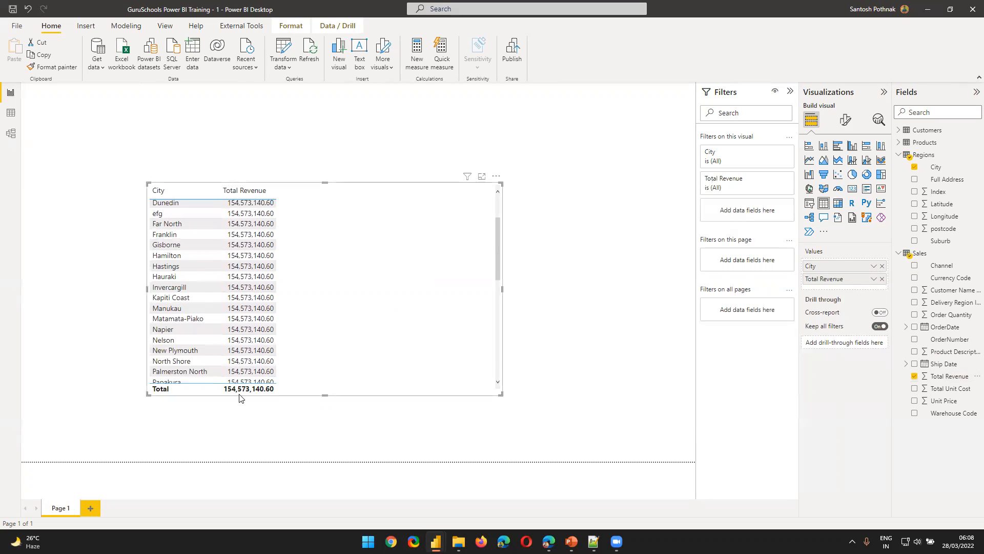
scroll(200, 374, down, 1)
scroll(185, 287, down, 5)
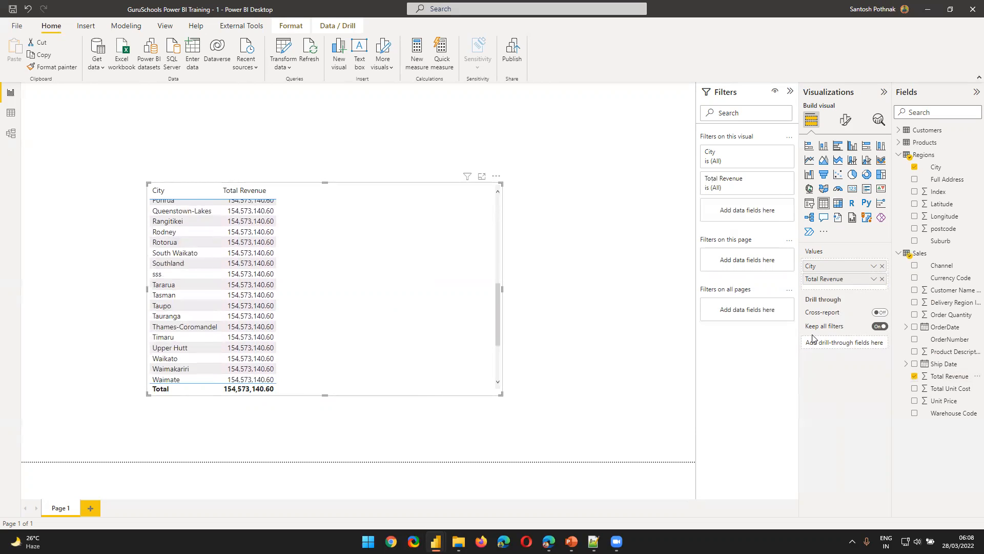
drag(325, 229, 376, 194)
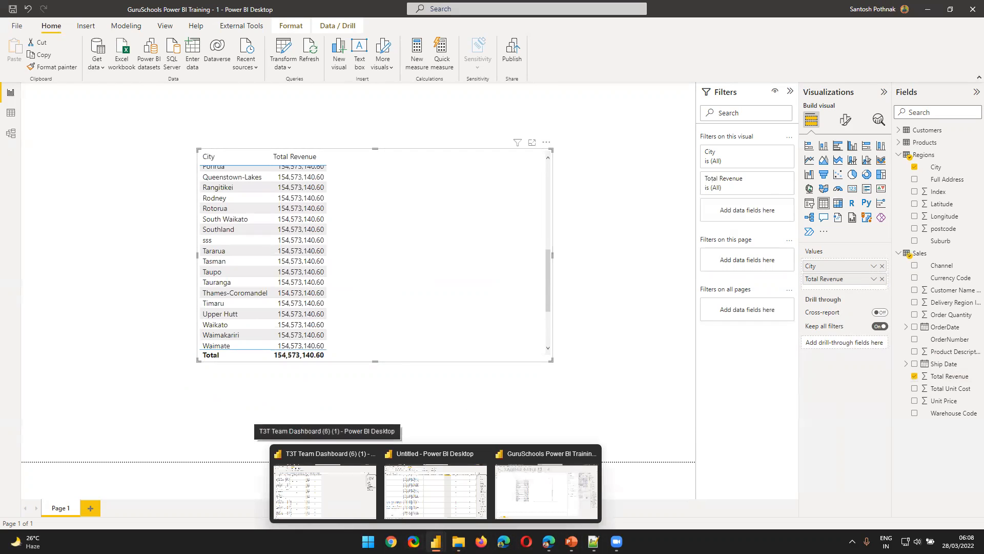
click(481, 394)
scroll(392, 331, down, 3)
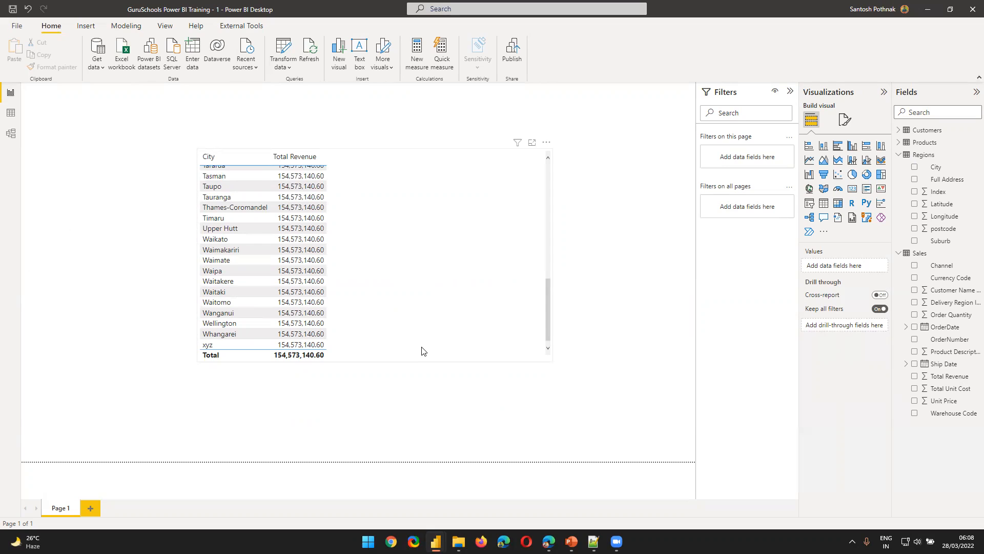
scroll(421, 351, up, 2)
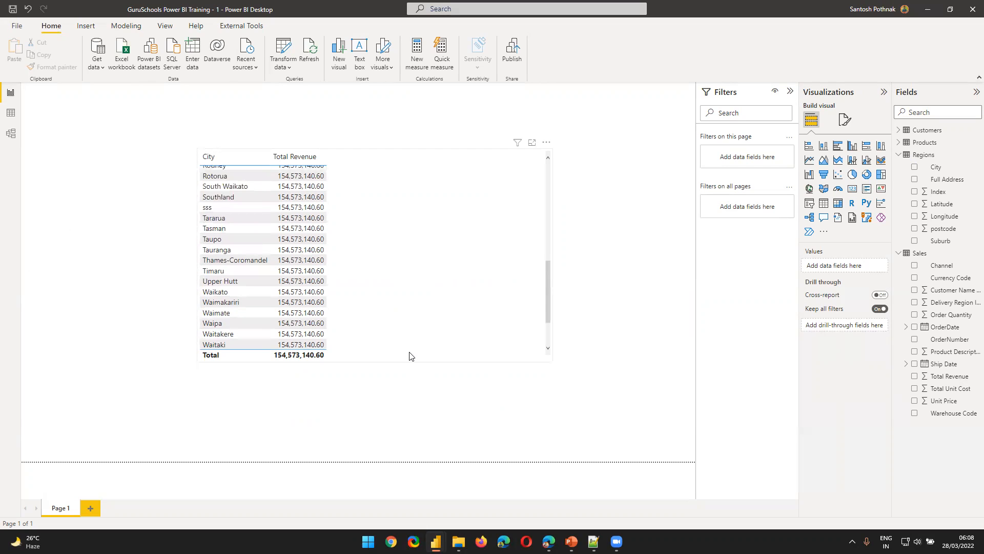
Examine the Total Revenue column of the Sales table and the City column of the Regions table in the data view
click(11, 113)
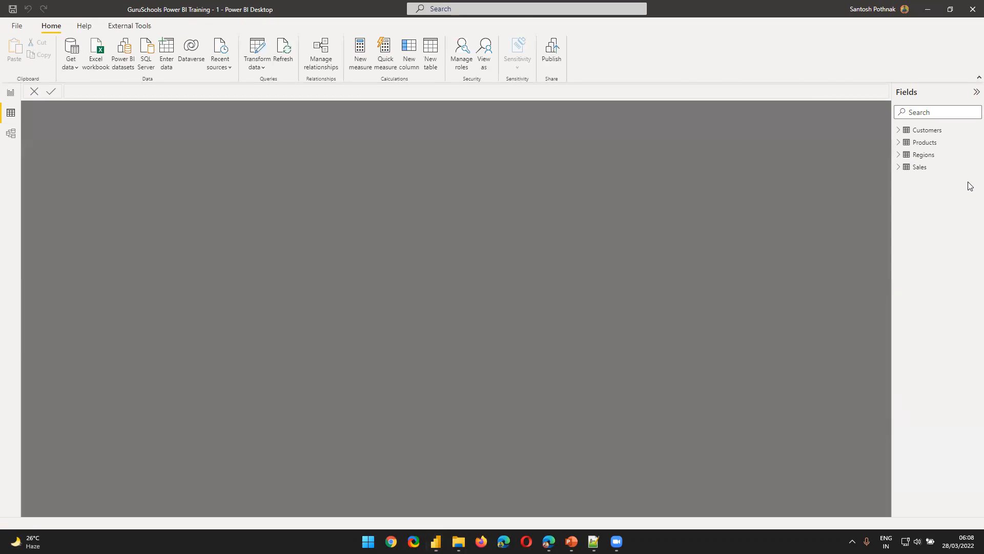
click(929, 167)
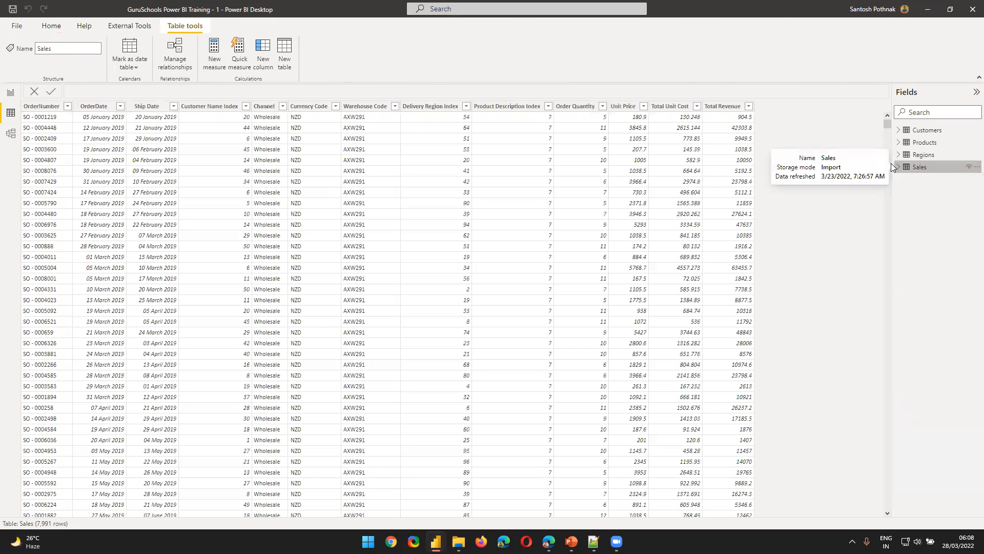
click(727, 119)
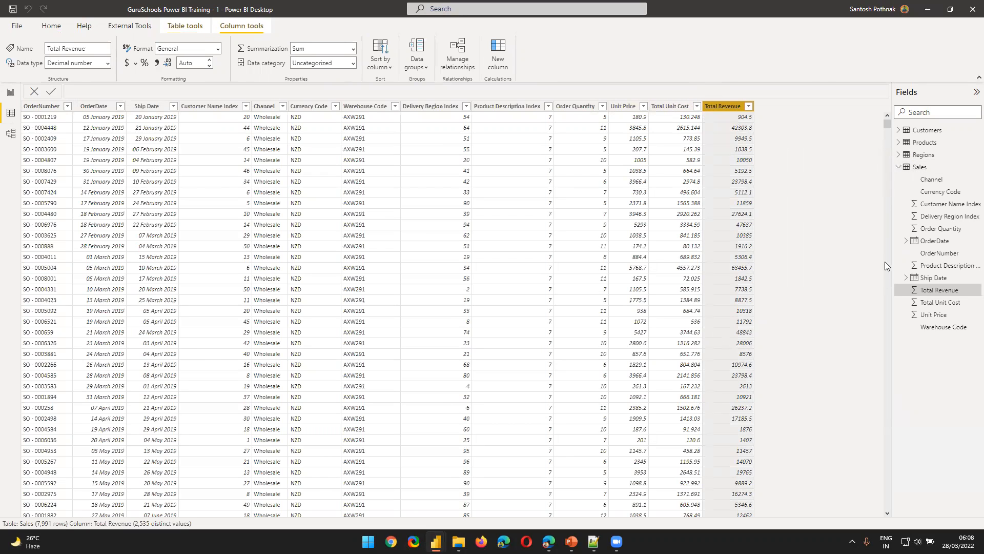
click(924, 155)
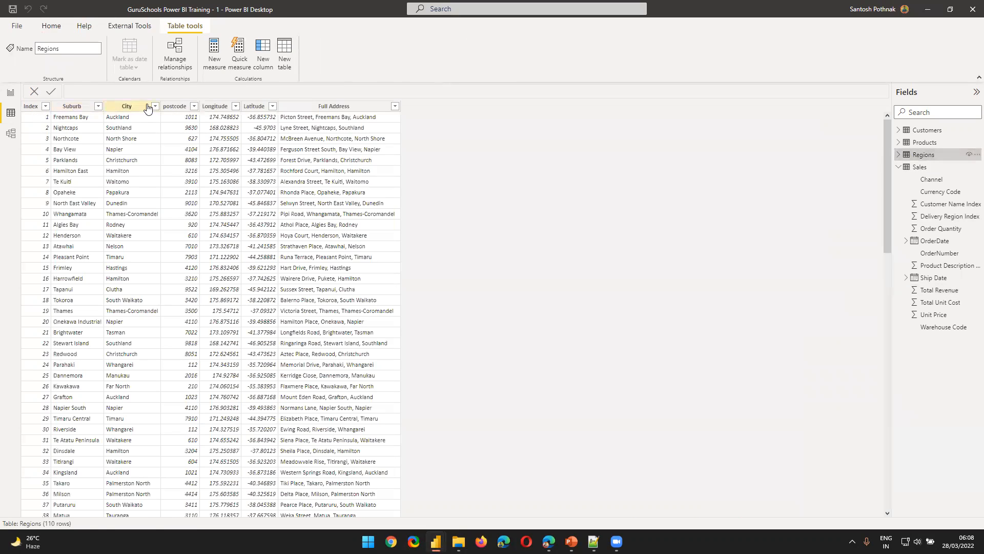
click(148, 108)
click(155, 106)
click(629, 299)
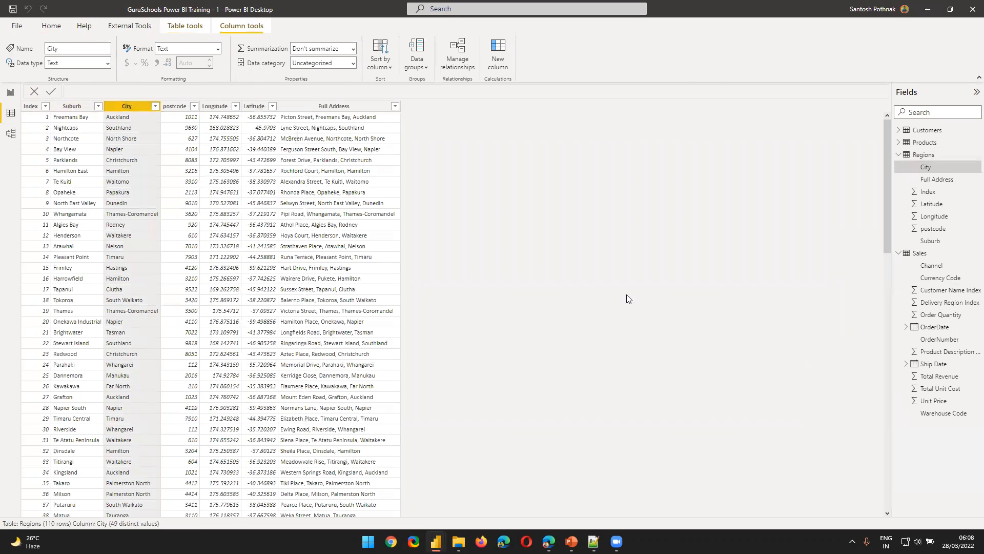
Return to the report page, then switch to PBI Training.pptx in PowerPoint and show slide 28, Understanding Data Model
click(11, 92)
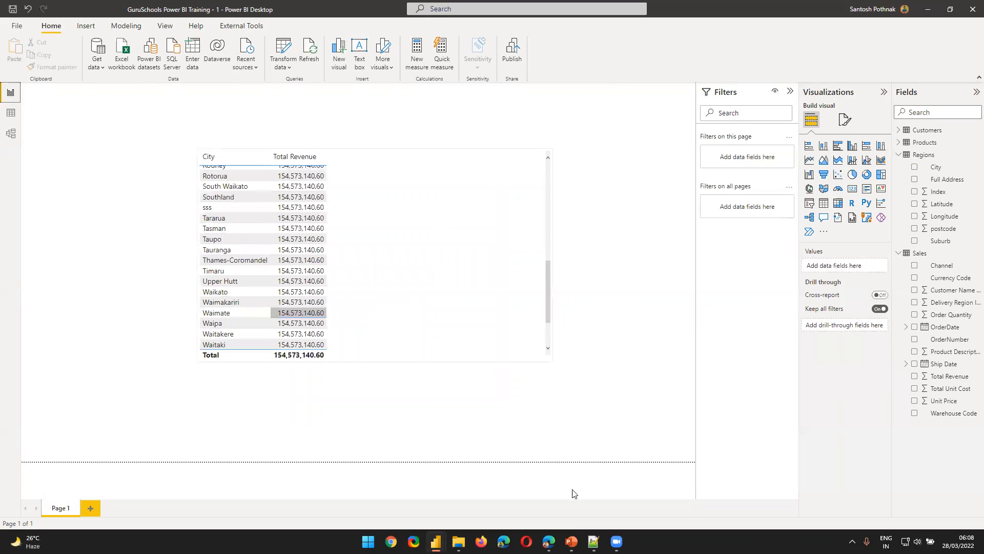
click(572, 541)
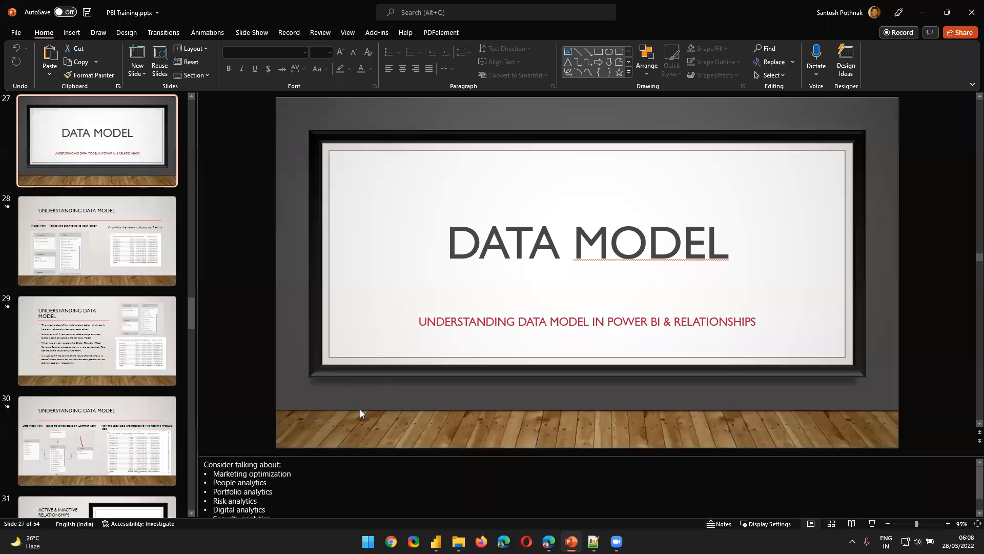
click(82, 217)
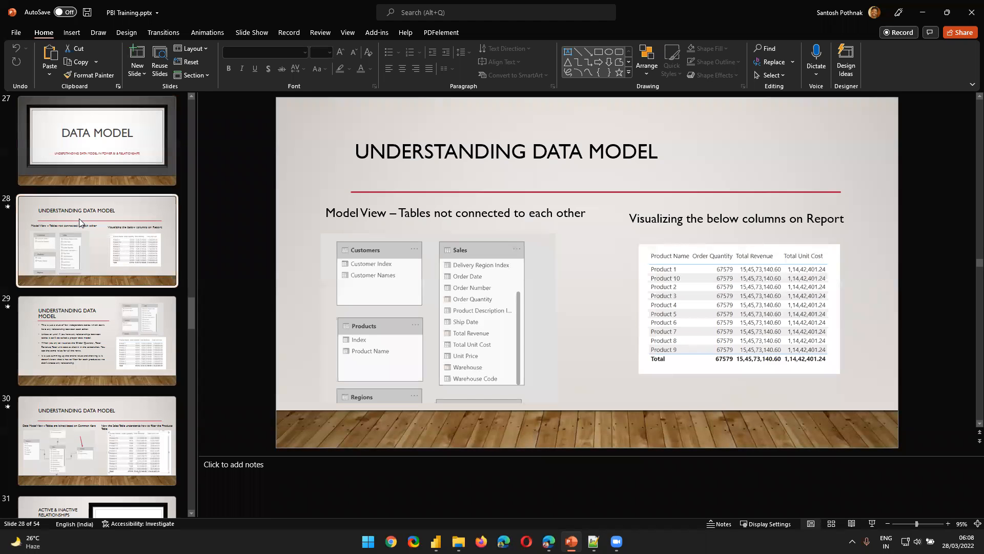
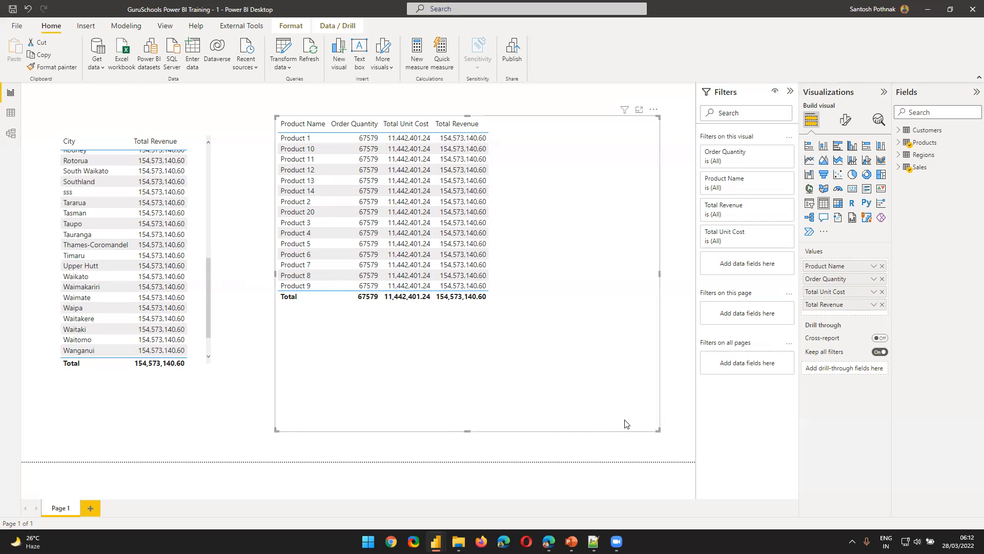
Shrink the product table visual on the report page, then review slide 29 of PBI Training.pptx in PowerPoint and return to Power BI
drag(660, 431, 628, 326)
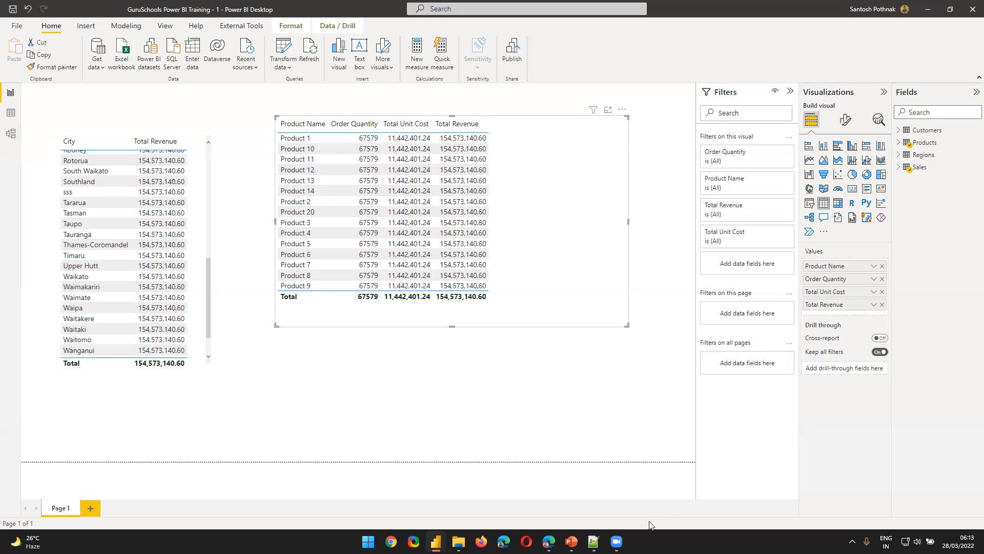
click(571, 542)
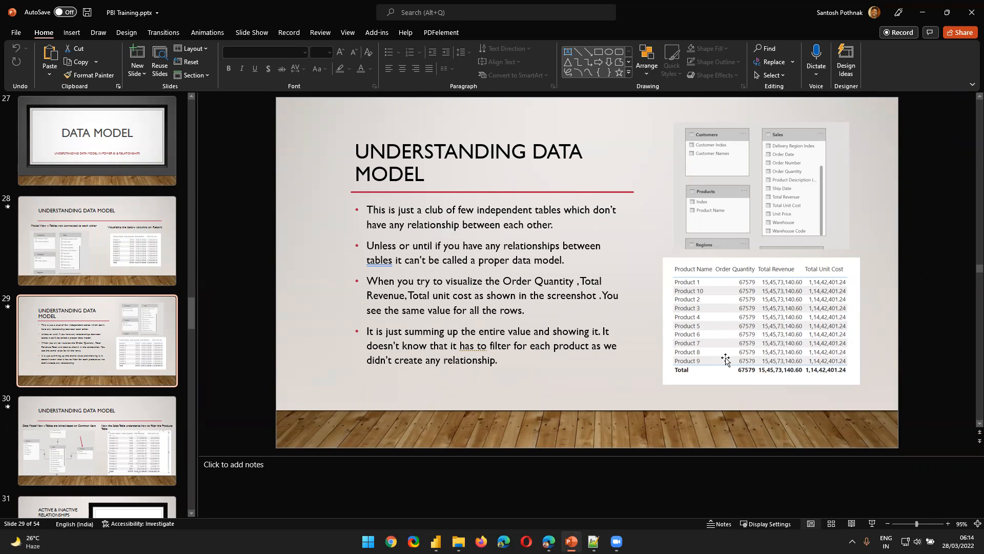
key(alt+Tab)
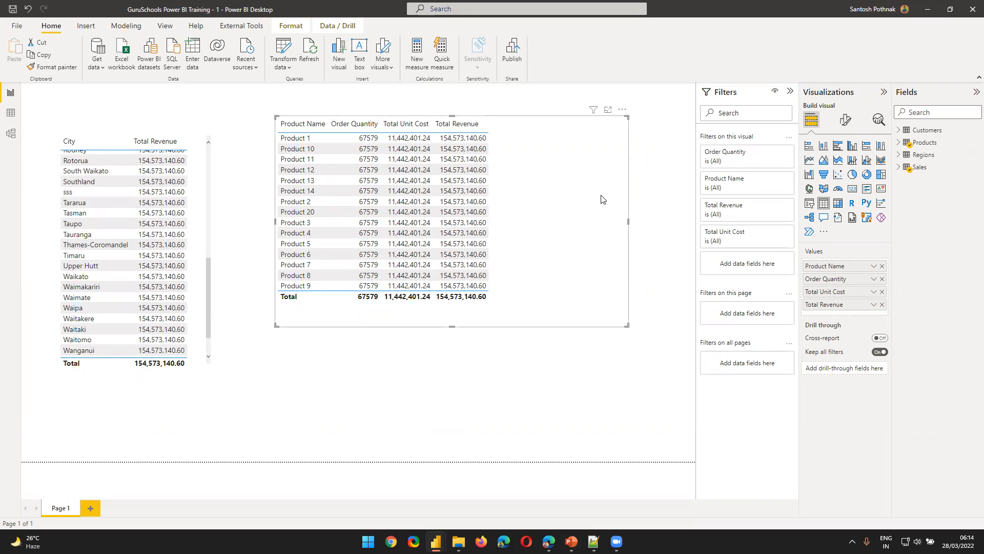
Add a card visual below the product table showing Order Quantity from the Sales table
click(537, 416)
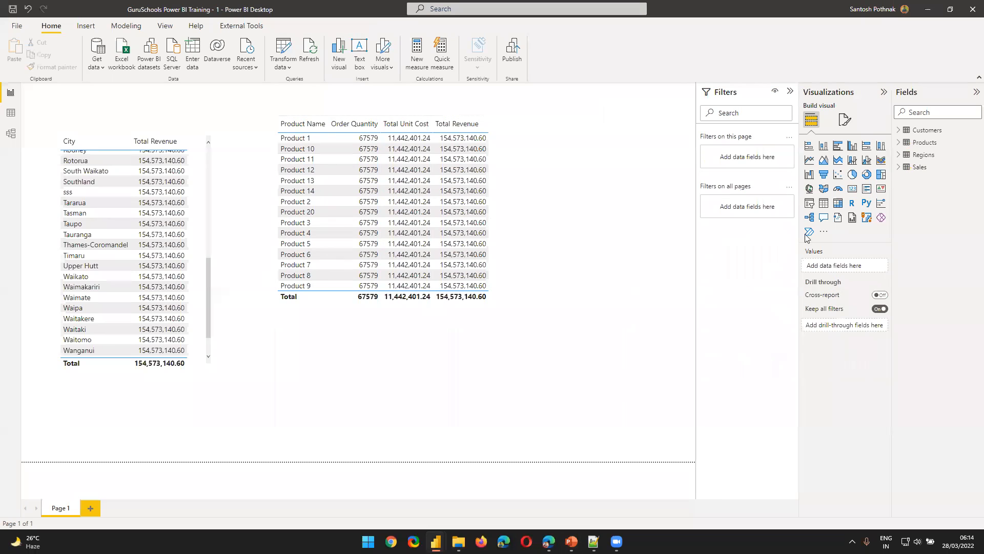
click(853, 189)
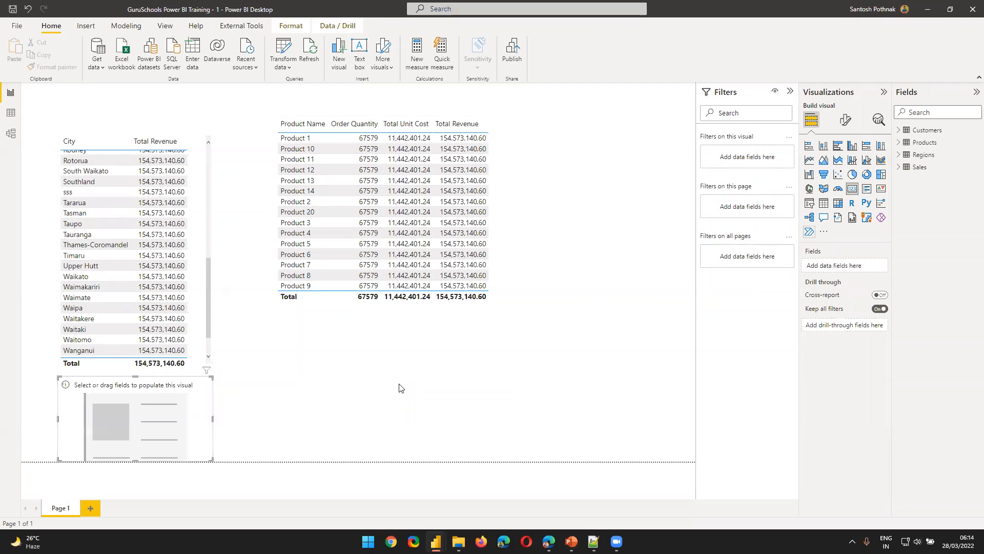
drag(102, 433, 409, 397)
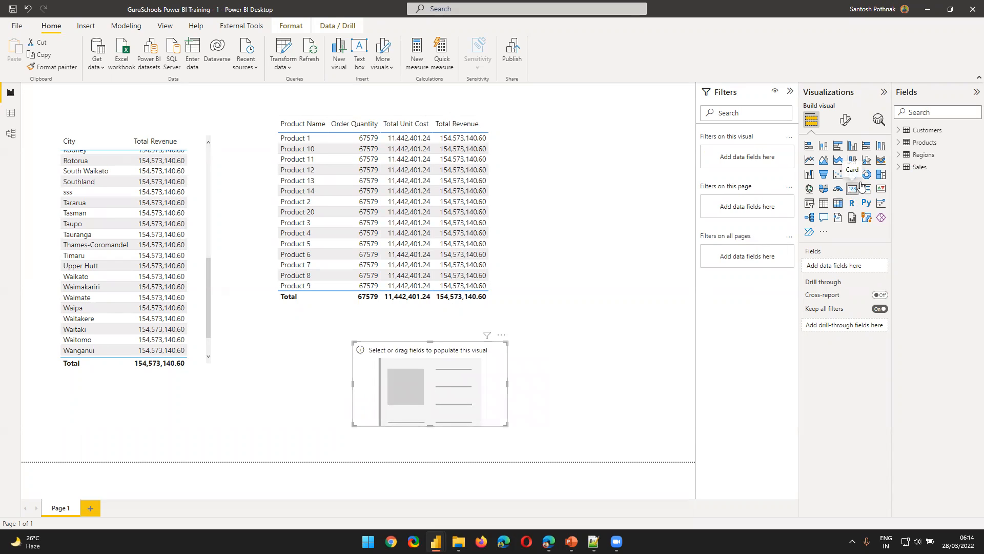
click(901, 169)
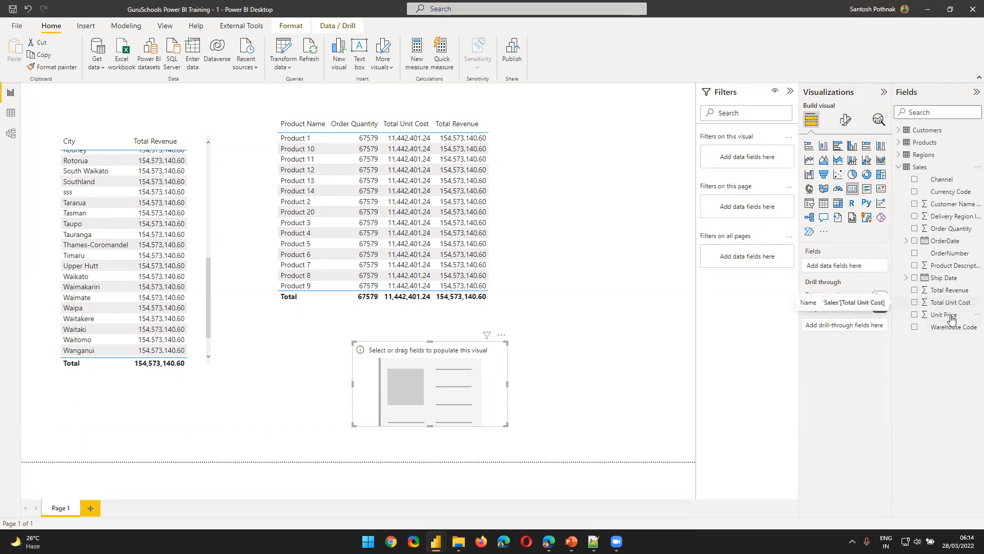
drag(946, 229, 850, 266)
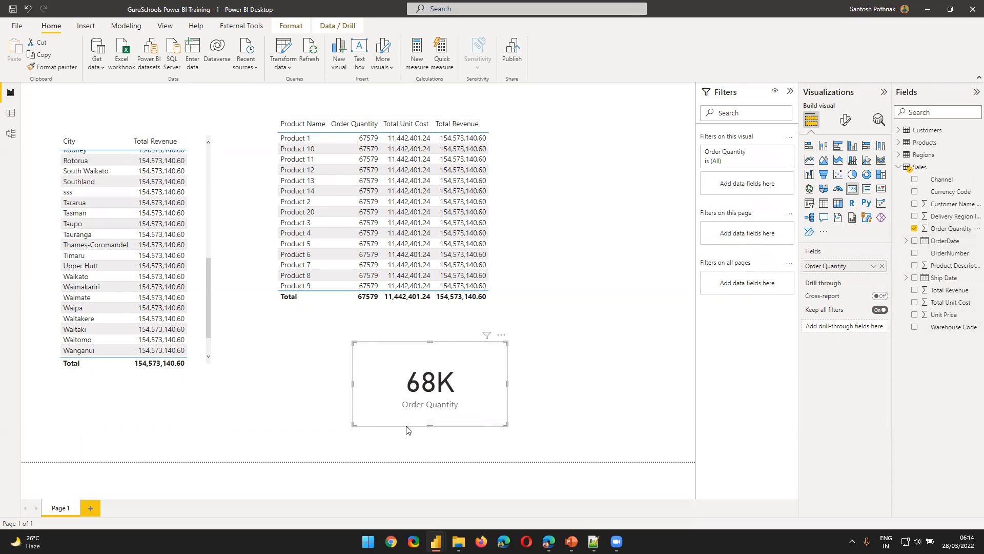
drag(407, 427, 413, 432)
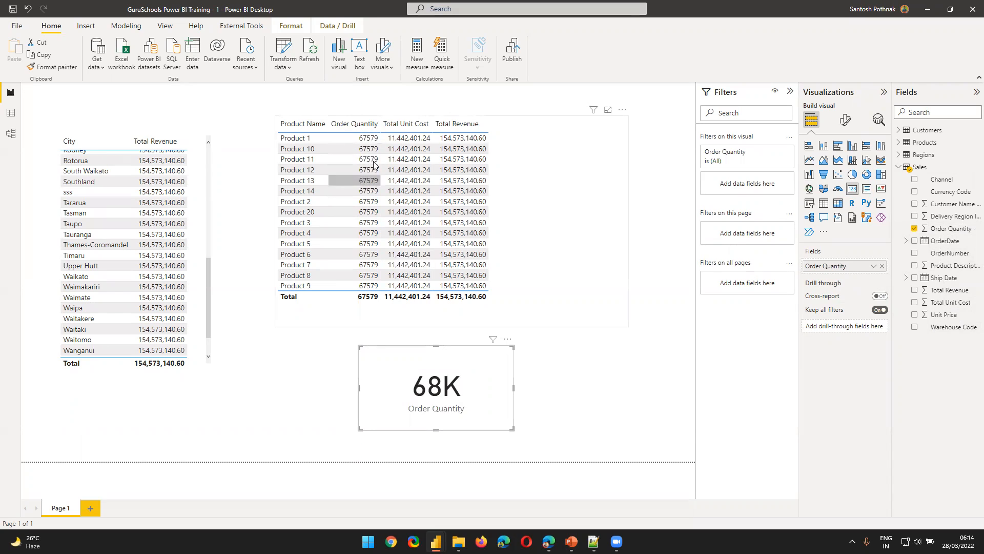
Look over the card's general format settings and the Order Quantity column's properties, then collapse the Sales field list
click(845, 122)
click(839, 170)
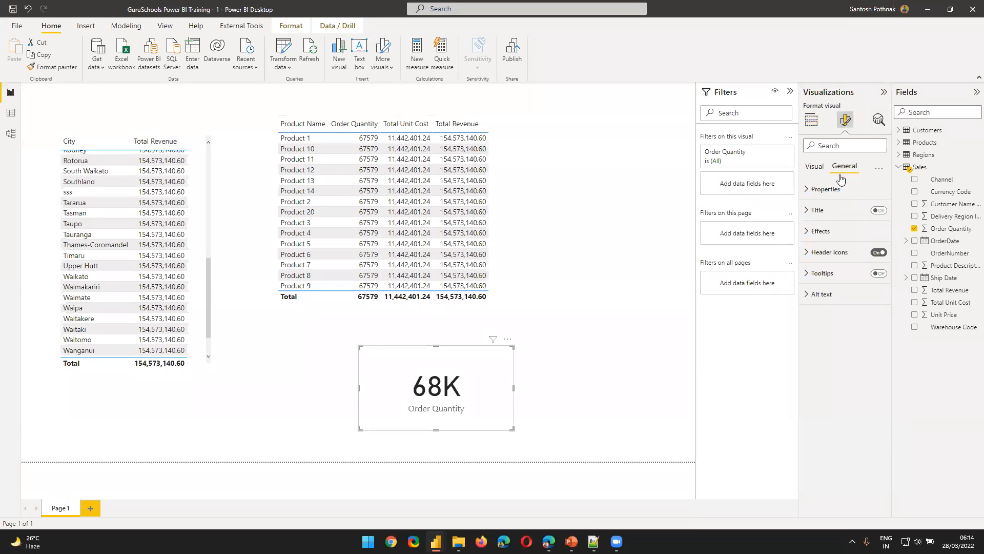
click(841, 193)
click(841, 191)
click(947, 233)
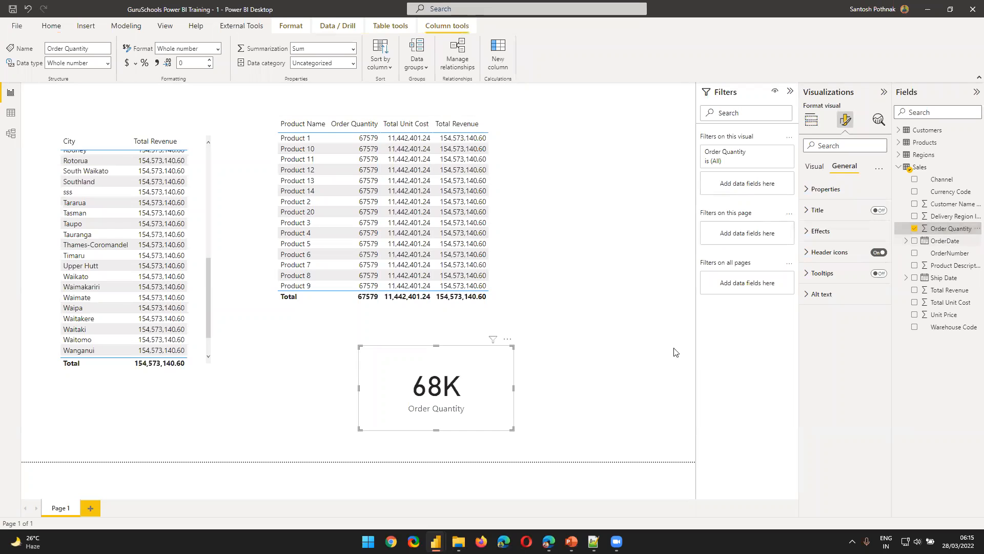
click(898, 168)
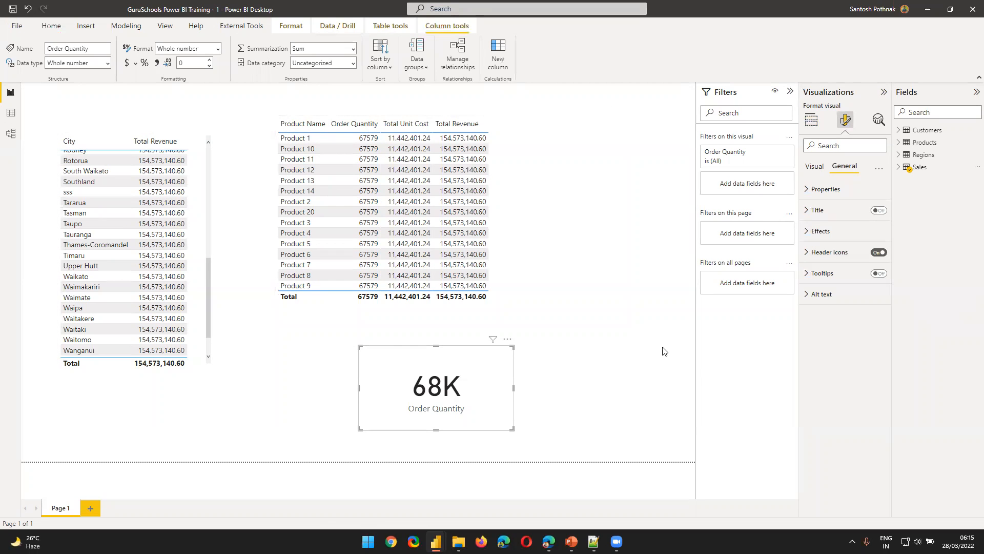
View the unconnected tables in the model view, then switch to the data view and collapse the Regions and Sales field lists
click(11, 134)
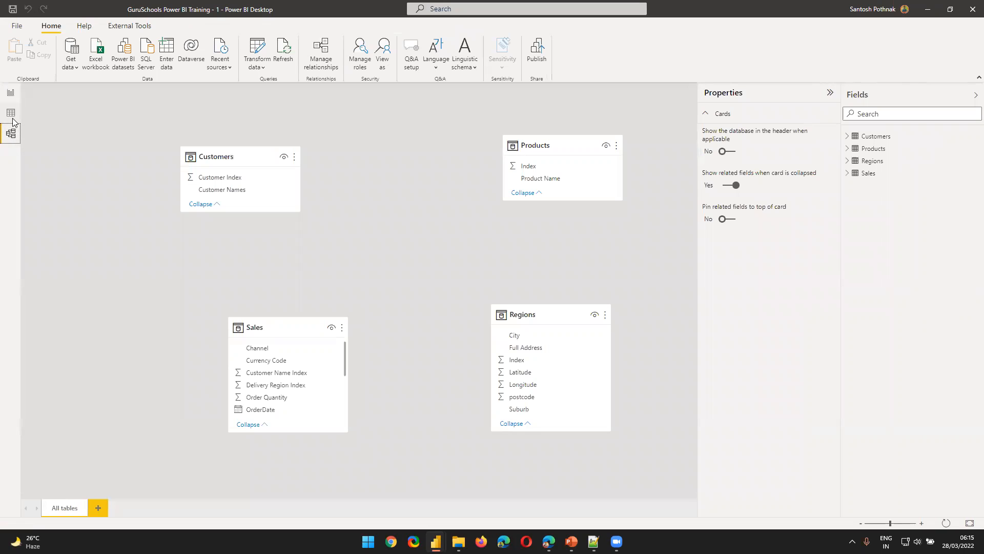
click(10, 114)
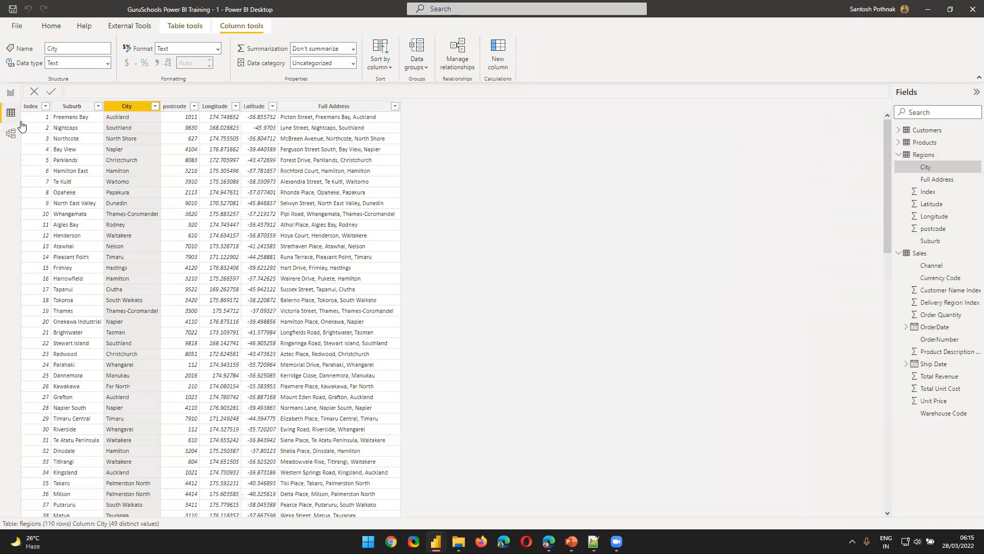
click(906, 156)
click(897, 169)
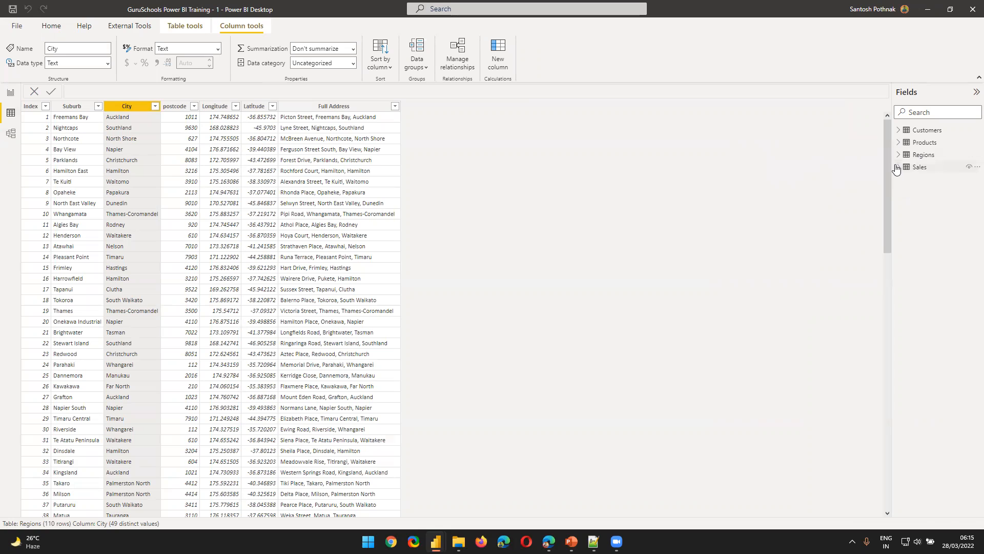
Examine the Customer Index and Customer Names columns of the Customers table down to its last row
click(925, 133)
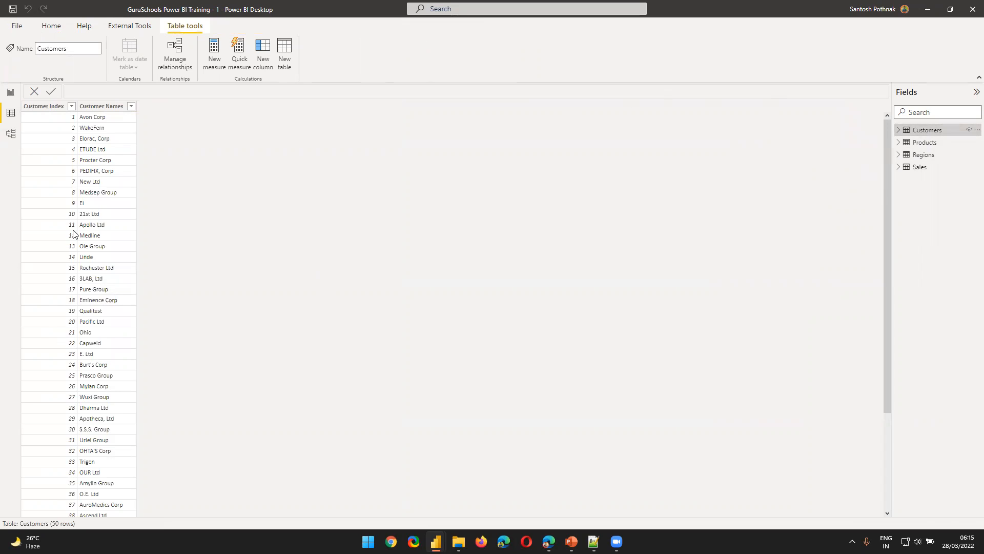
click(107, 106)
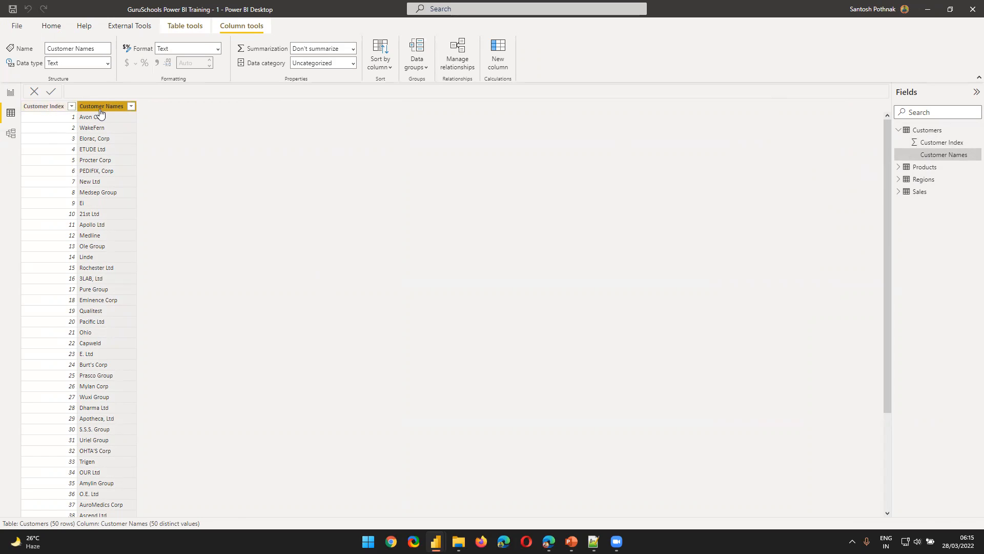
click(47, 107)
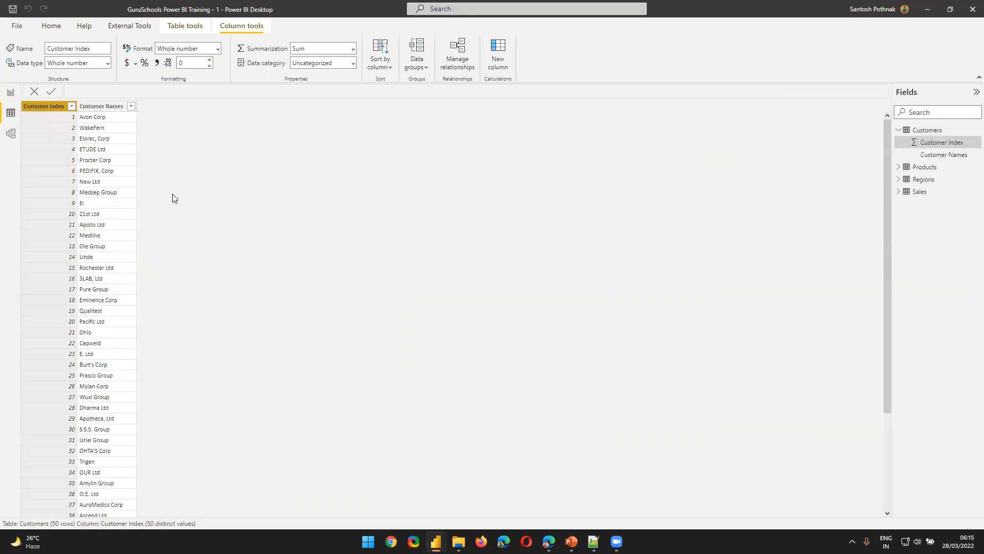
click(106, 107)
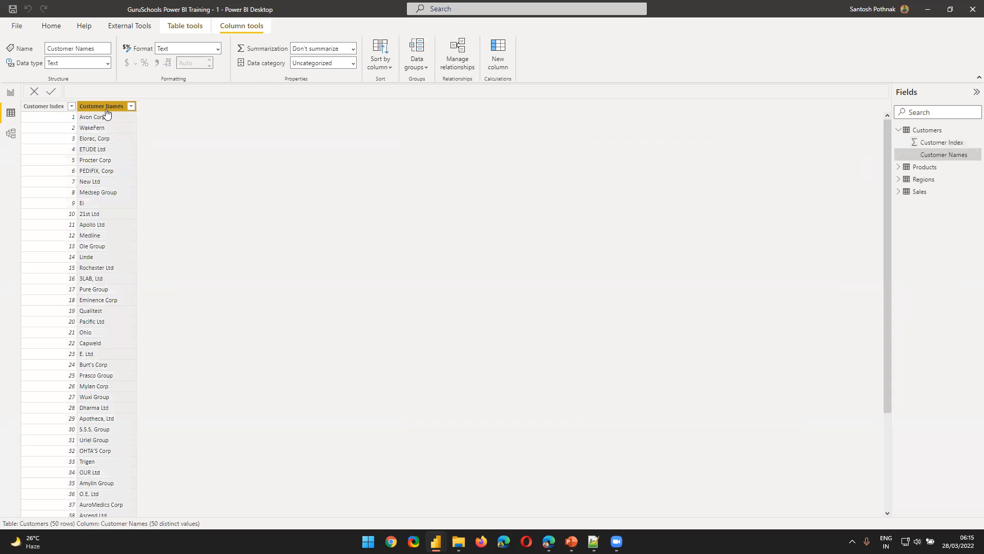
click(47, 107)
scroll(103, 353, down, 4)
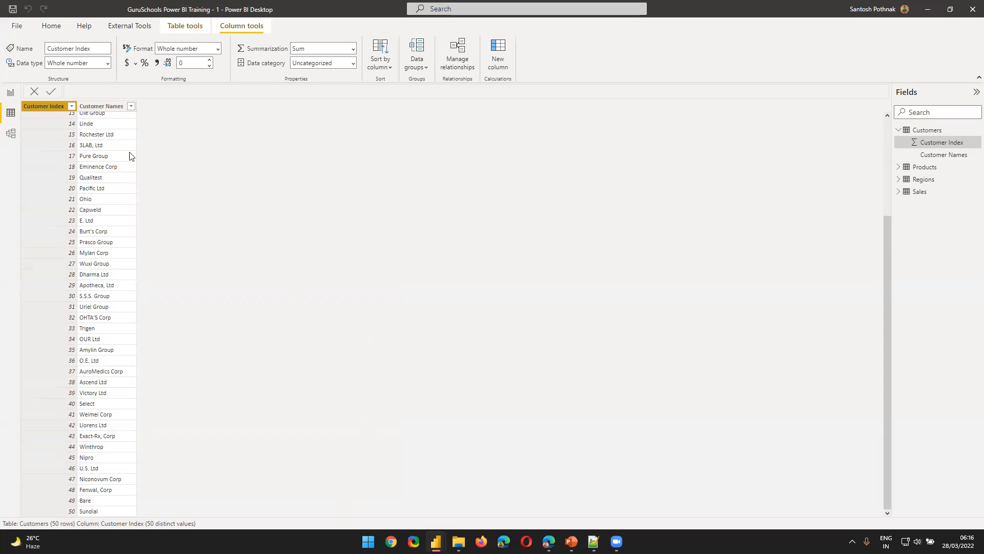
scroll(207, 353, up, 4)
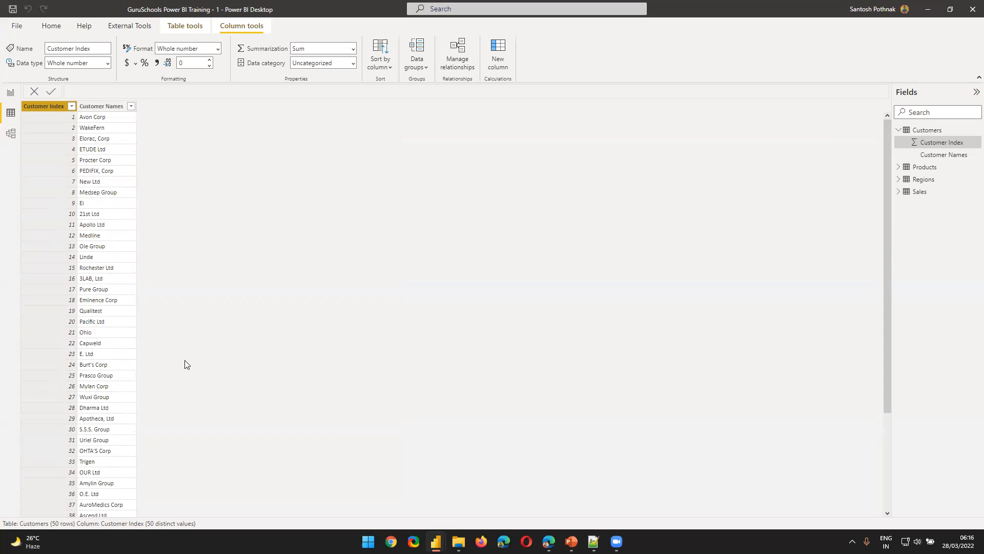
click(103, 106)
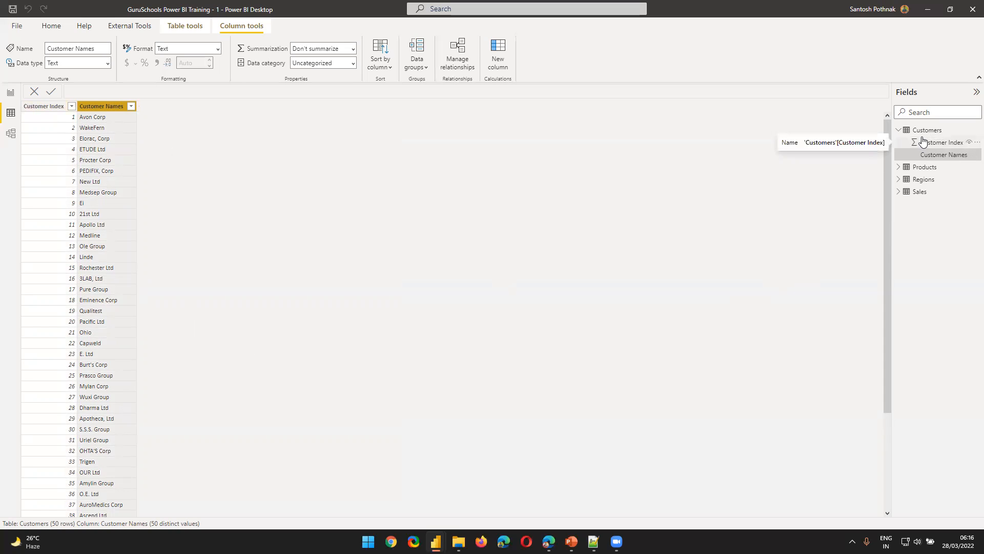
Expand the Products table in the data view and examine its Product Name column
click(899, 168)
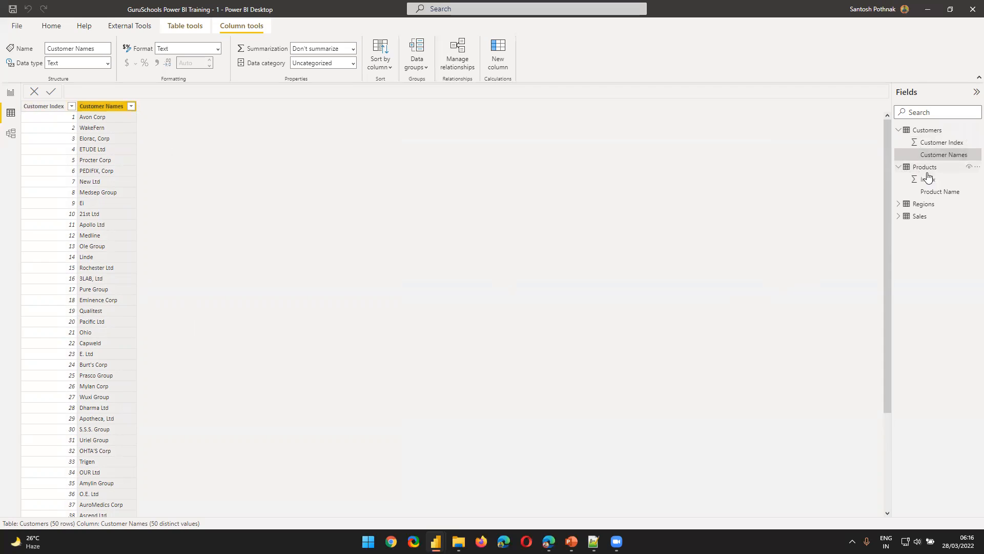
click(925, 168)
click(87, 108)
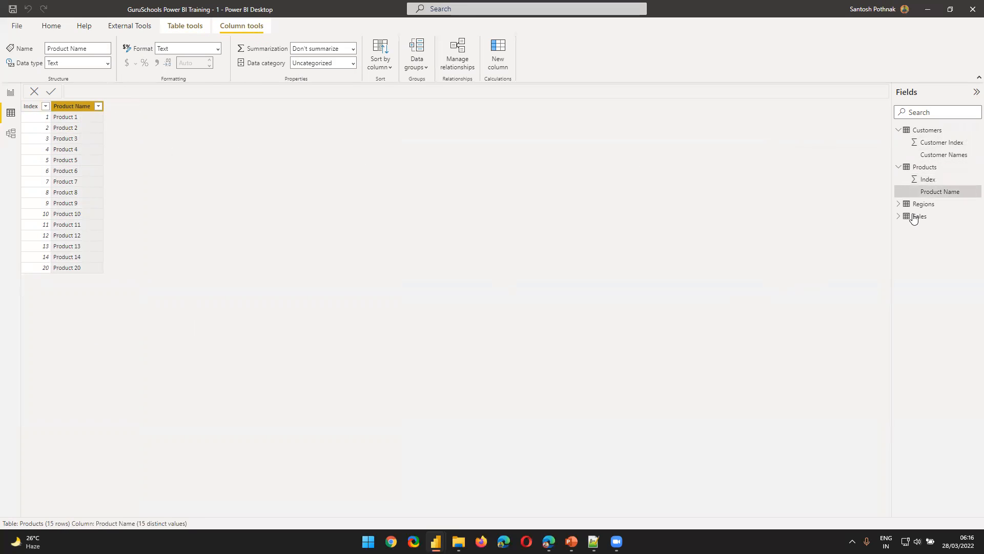
Expand the Regions table in the data view and examine its Suburb and City columns
click(899, 203)
click(922, 204)
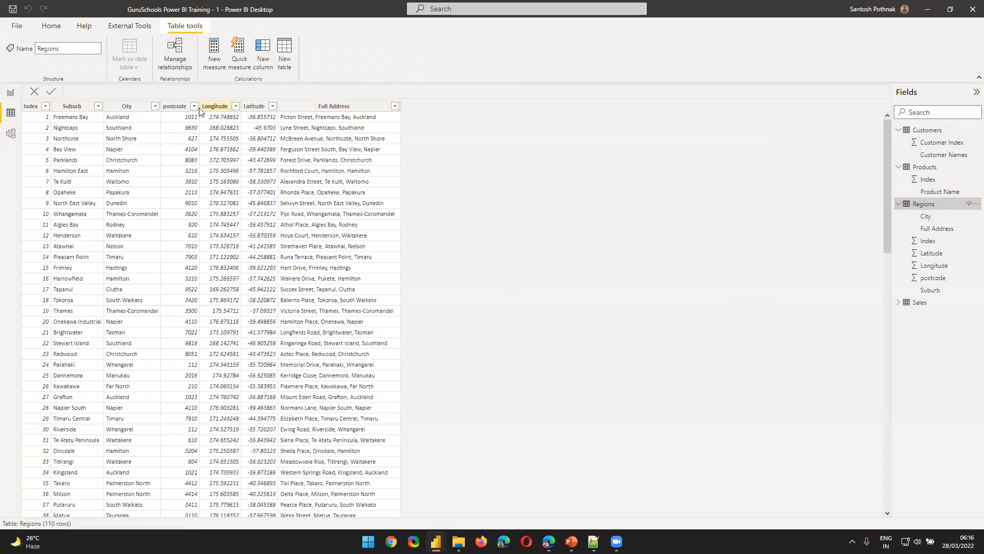
click(135, 108)
click(88, 110)
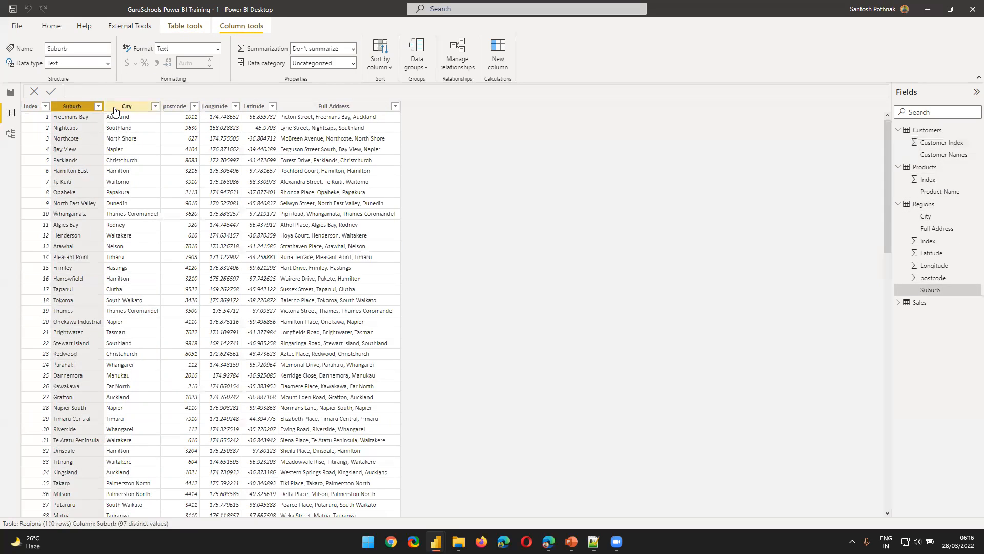
click(120, 109)
click(60, 111)
click(127, 106)
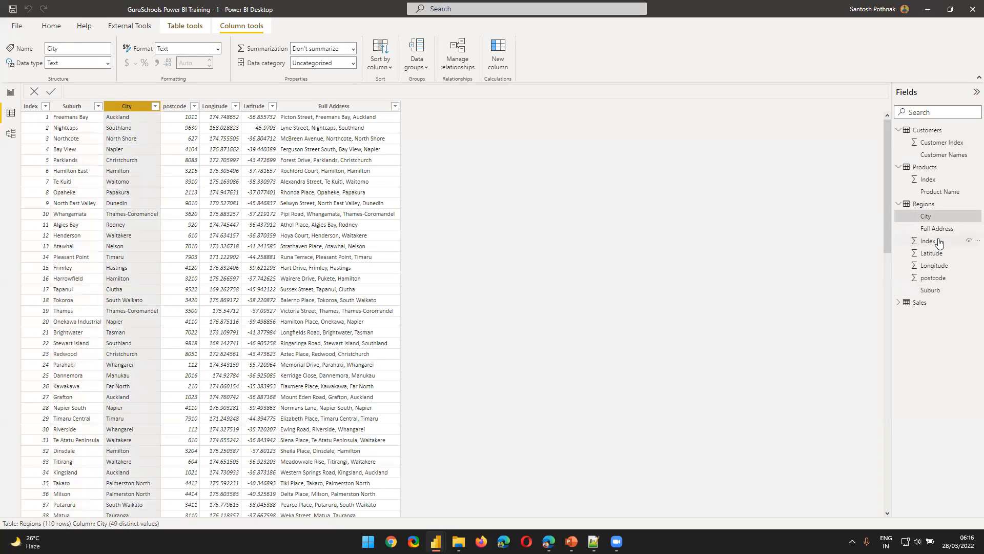
Compare the Sales and Customers tables in the data view with the model view and the product table visual on the report page
click(917, 303)
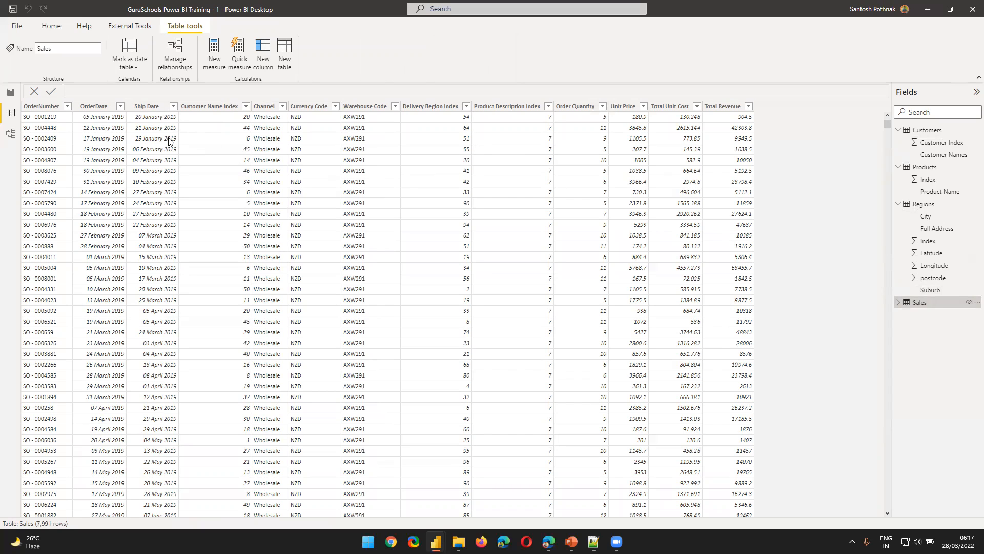
click(11, 134)
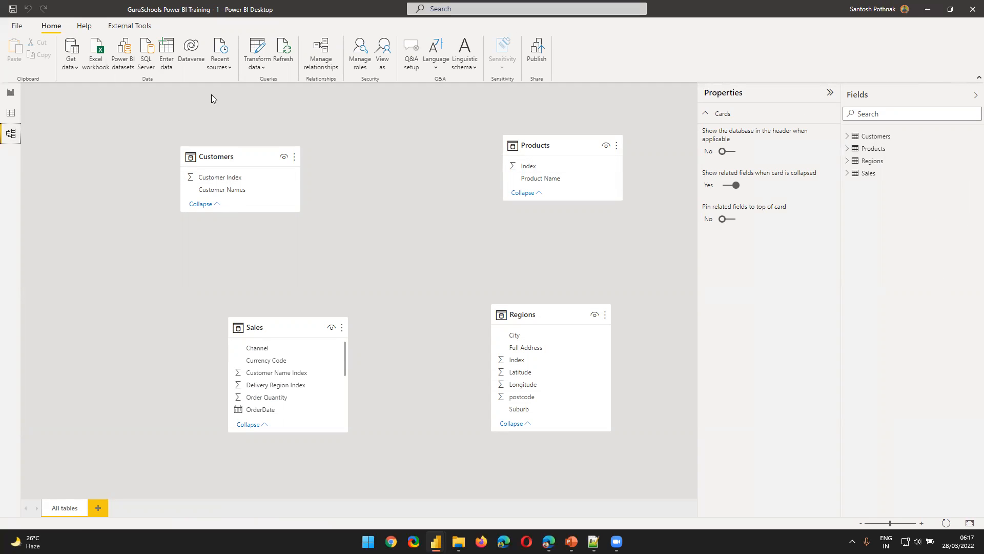
click(9, 95)
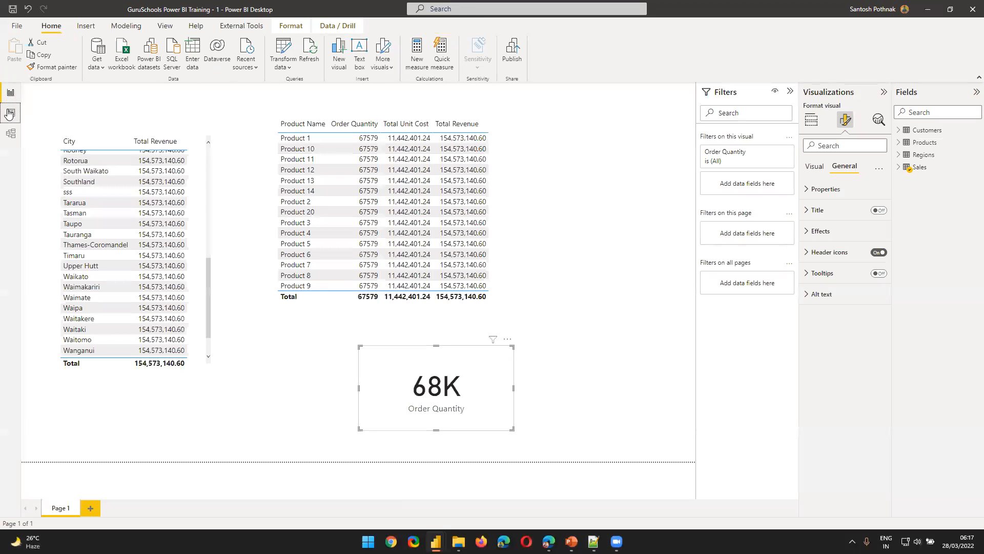
click(11, 113)
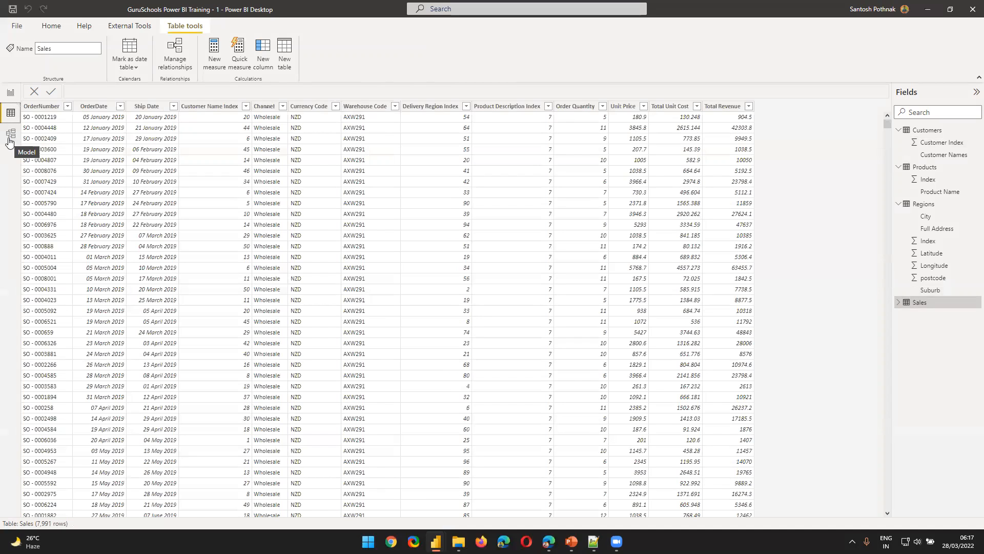
click(9, 139)
click(10, 112)
click(926, 132)
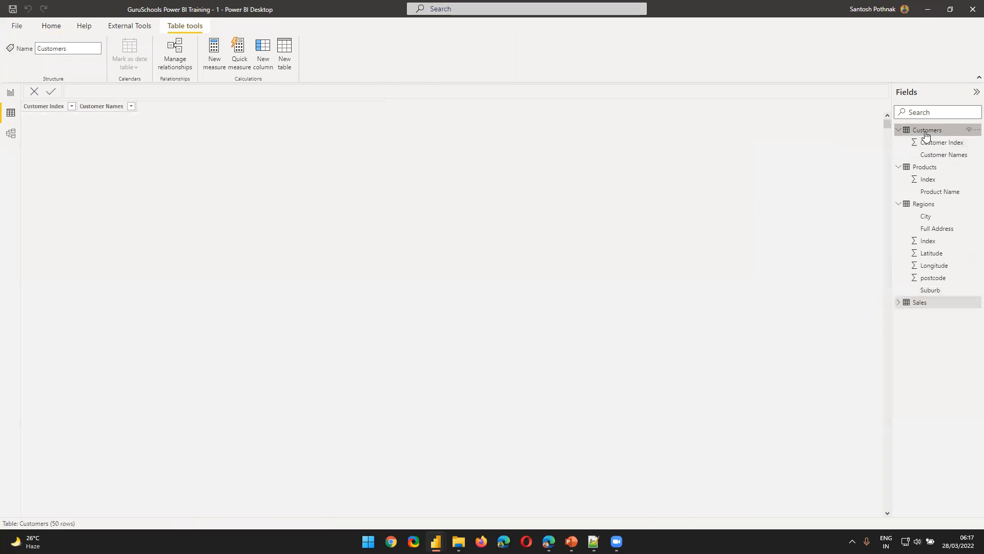
click(12, 134)
click(10, 93)
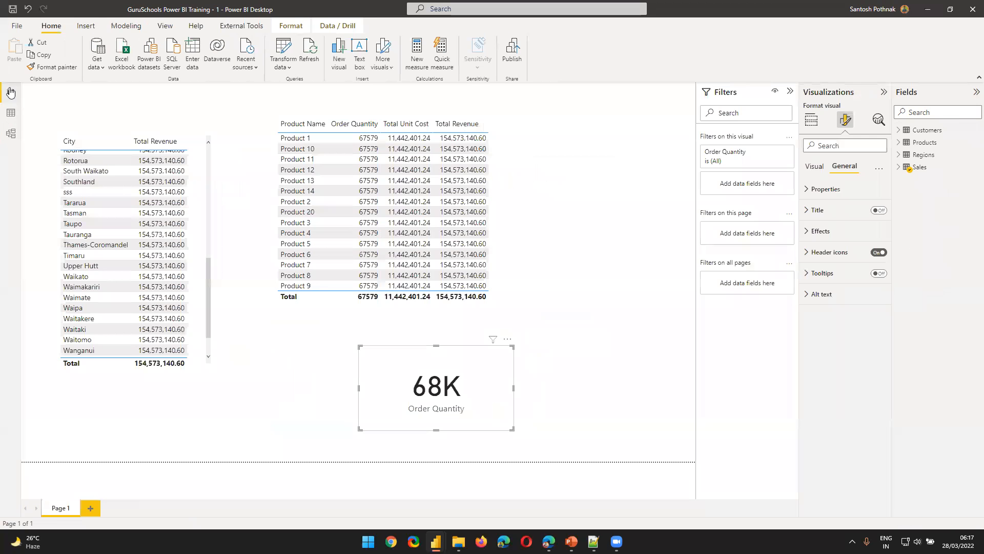
click(482, 149)
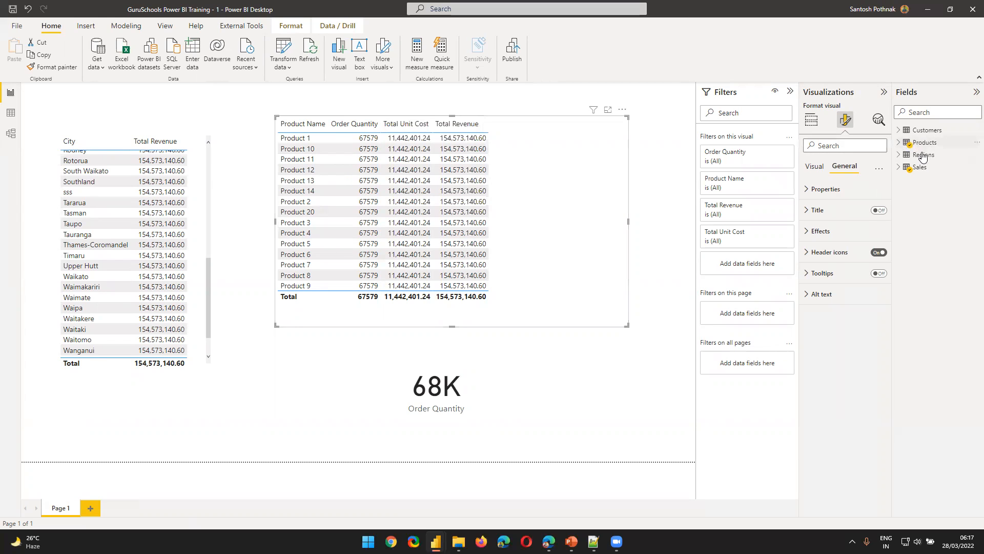
Move the Customers and Regions tables to the lower right of the model diagram, away from Sales and Products
click(12, 134)
drag(256, 161, 671, 510)
drag(524, 311, 641, 492)
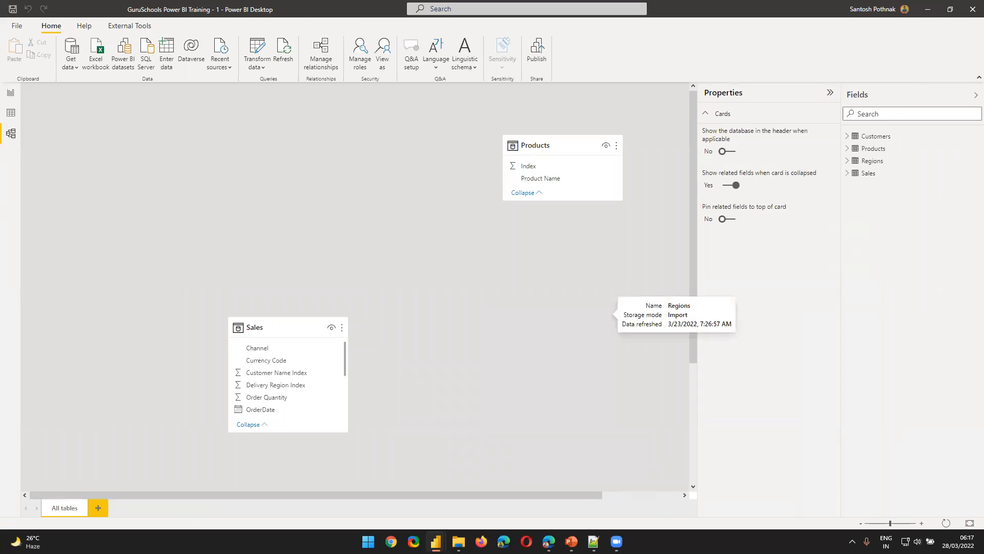
Move the Sales table up and left in the model diagram and place the Products table beside it
drag(271, 321, 221, 260)
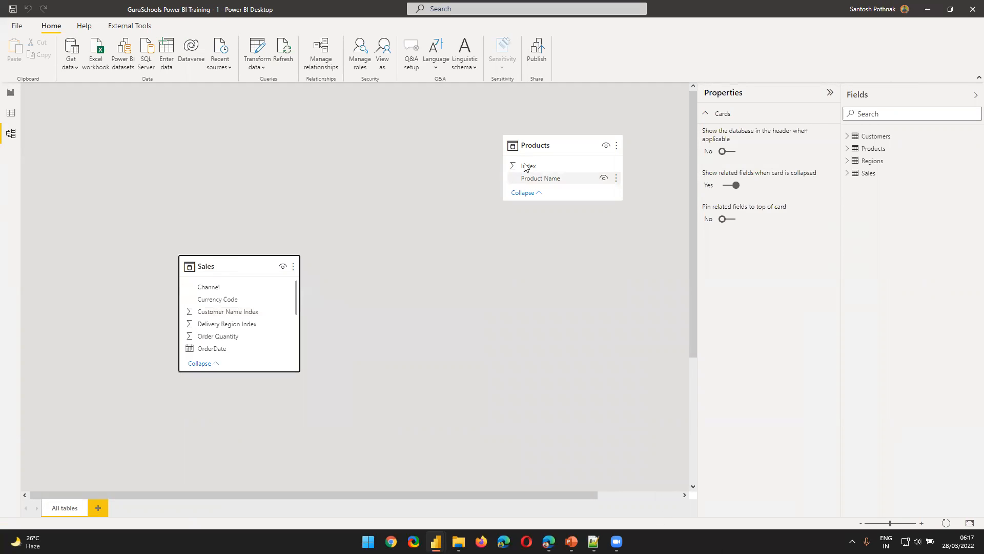
drag(532, 150, 376, 277)
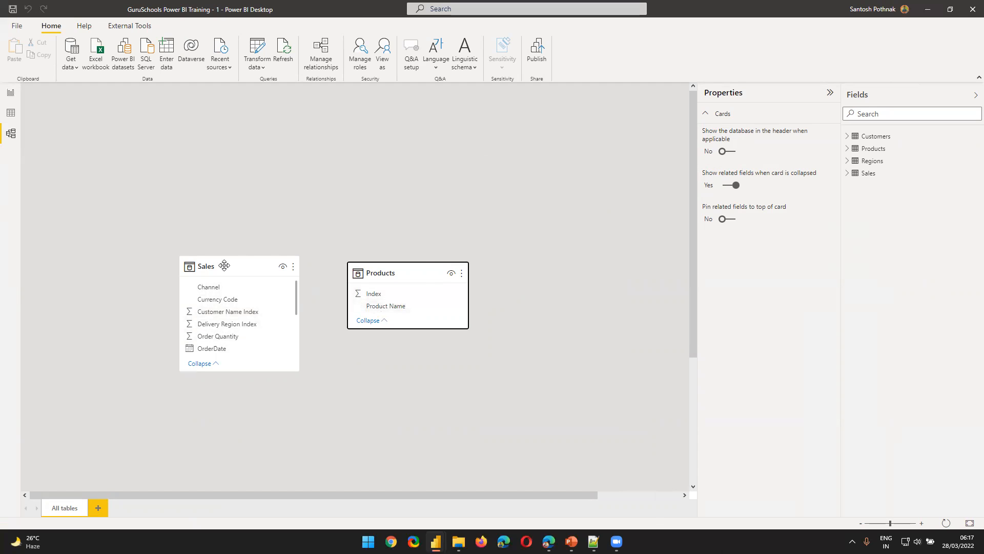
Examine the Sales table's Product Description Index column in the data view and compare it with the product table visual on the report page
mouse_move(224, 265)
click(10, 95)
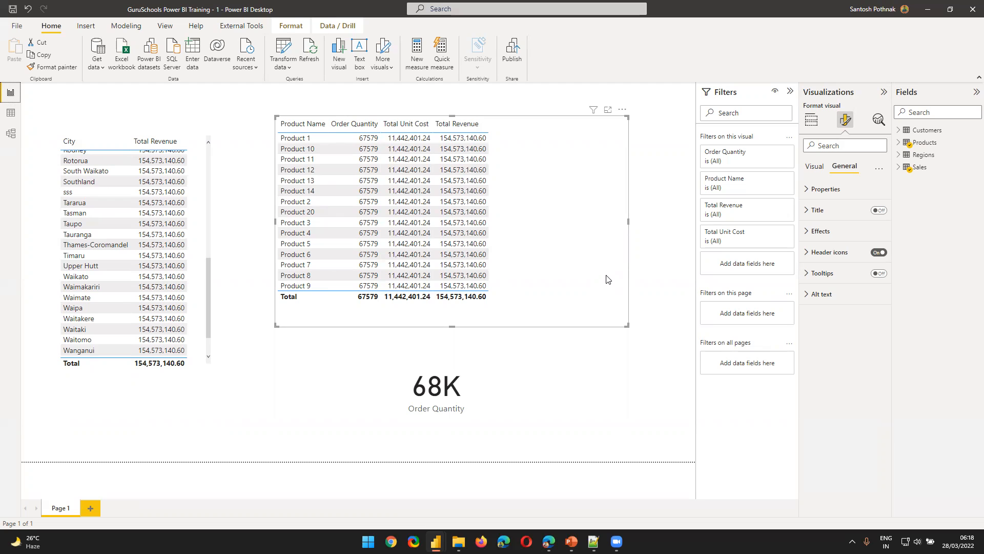
click(11, 114)
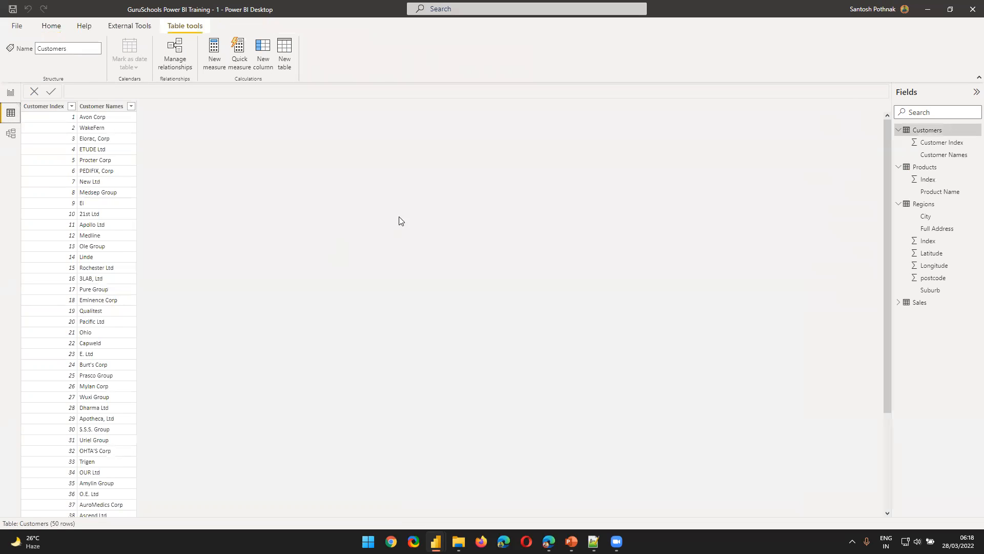
click(920, 304)
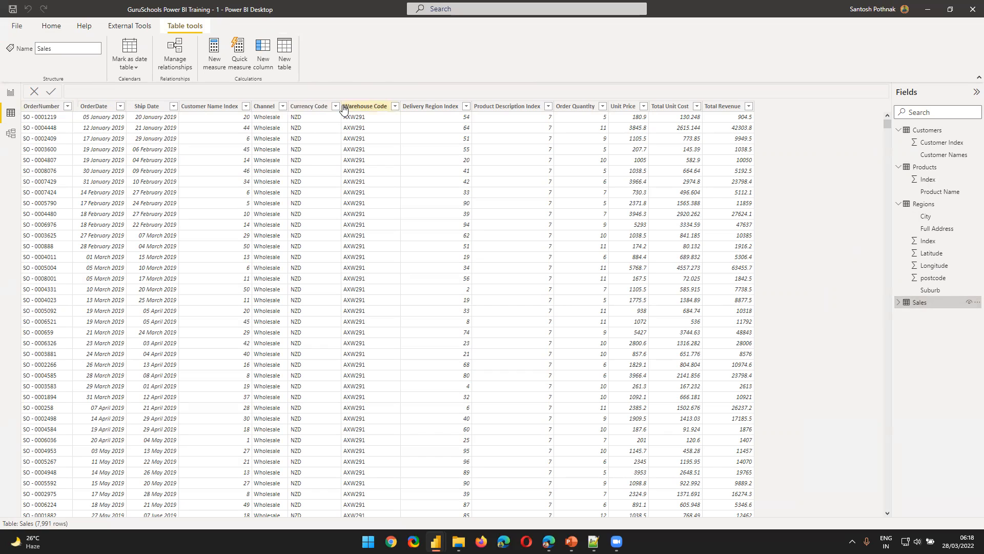
click(495, 108)
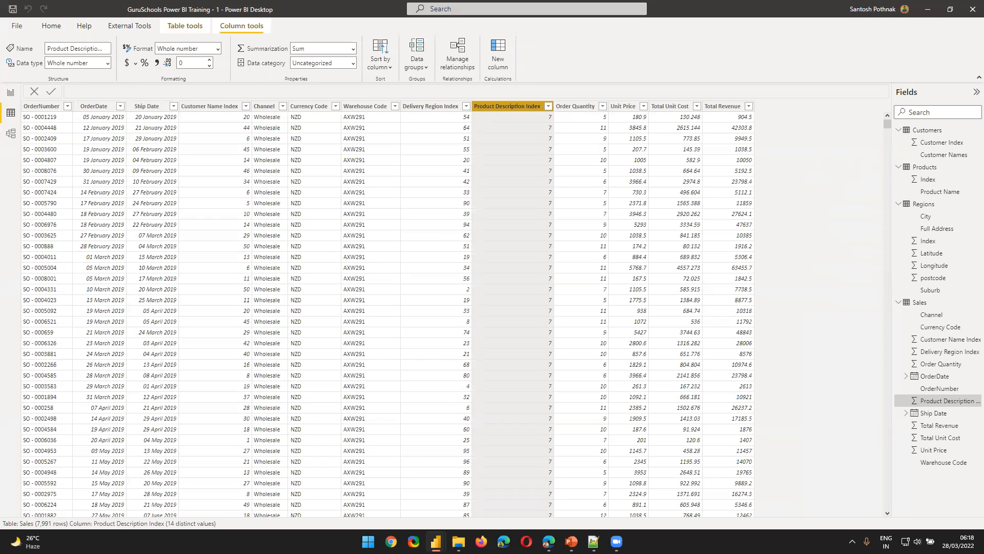
click(9, 92)
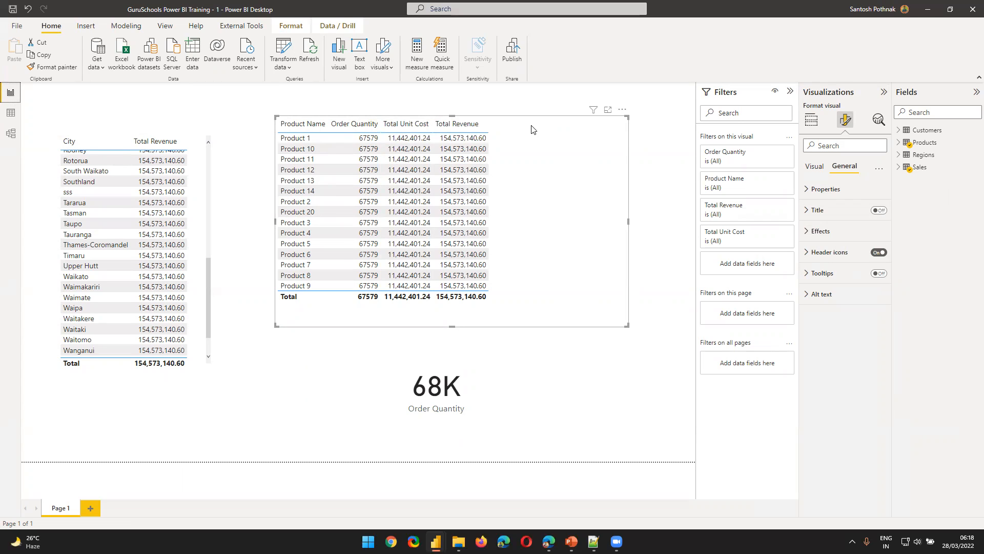
Rearrange the model diagram so the Products table sits directly to the left of the Sales table
click(11, 133)
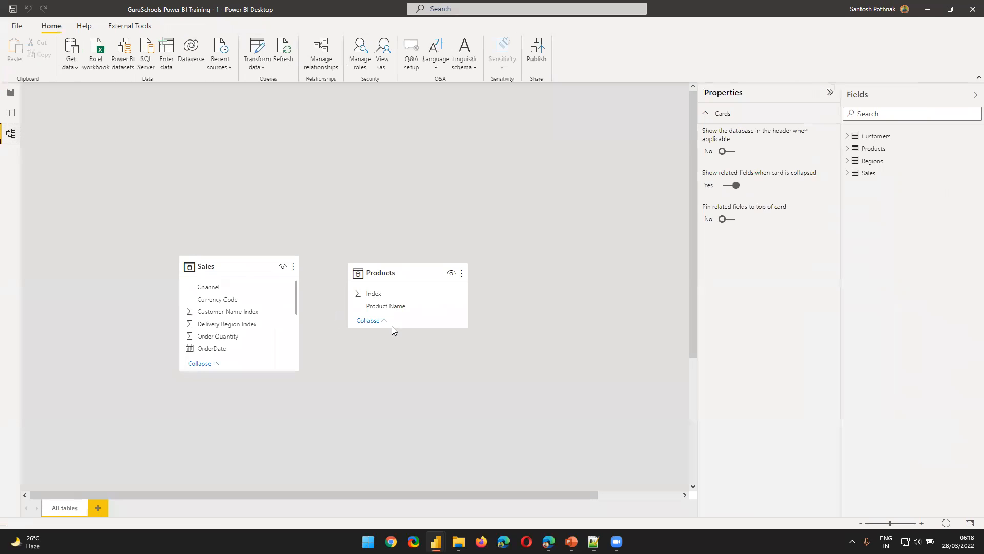
drag(381, 273, 291, 131)
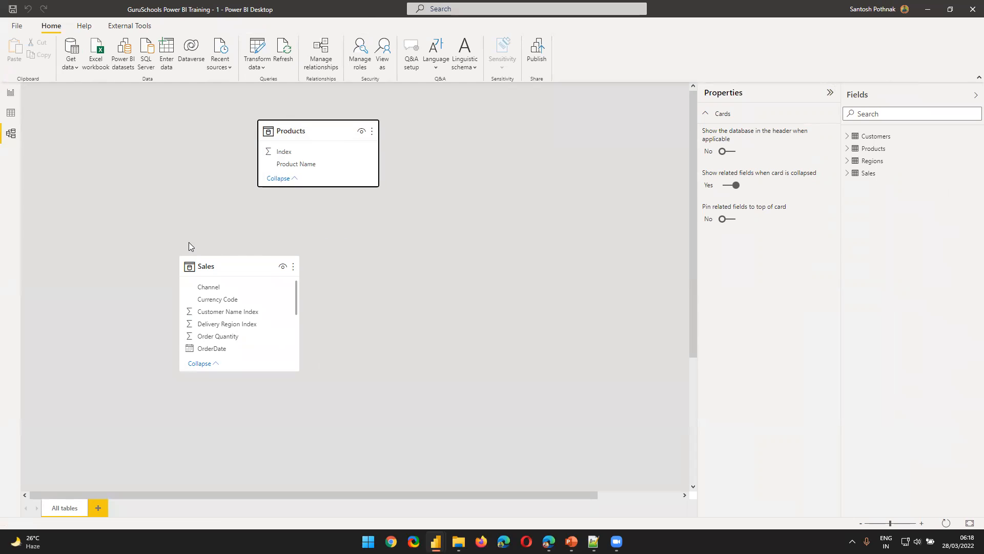
drag(213, 259, 320, 251)
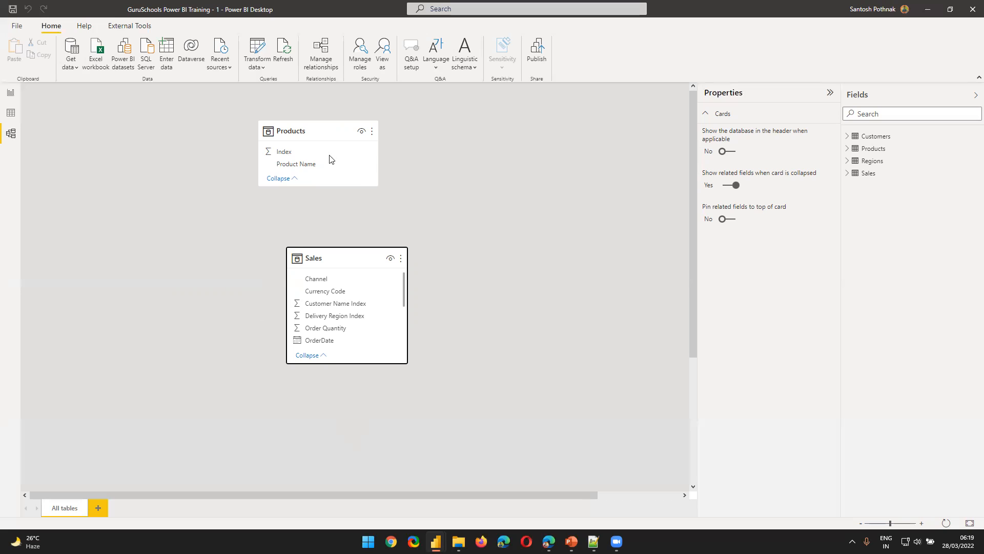
drag(307, 131, 168, 263)
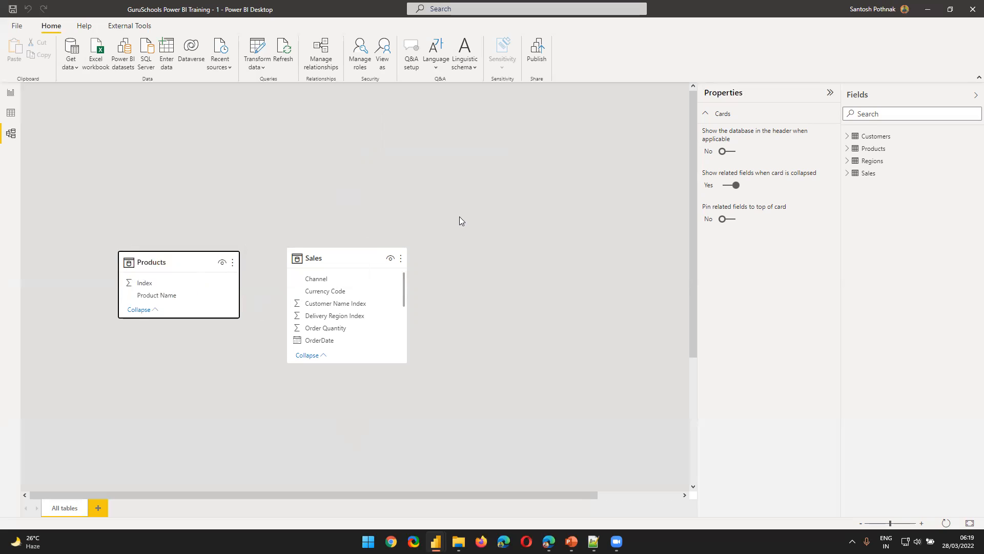
Open Notepad and write a numbered list with "1. Products" and "2. Sales" on separate lines
key(super)
text(note)
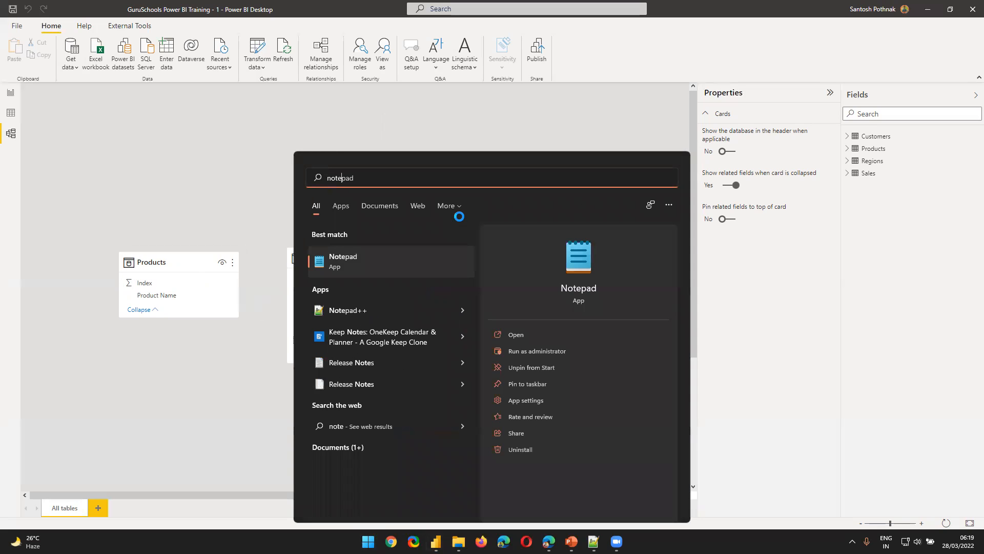
key(Return)
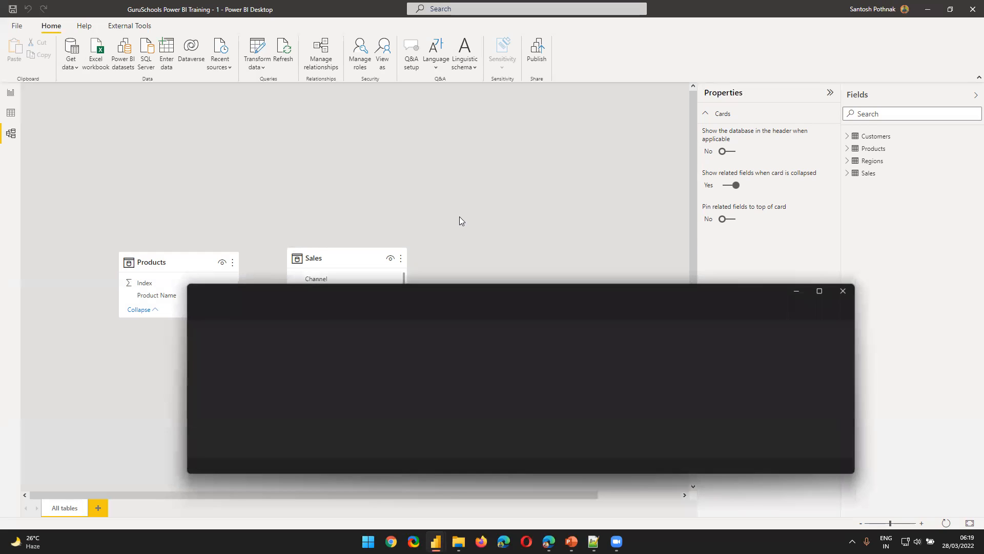
text(1. Products)
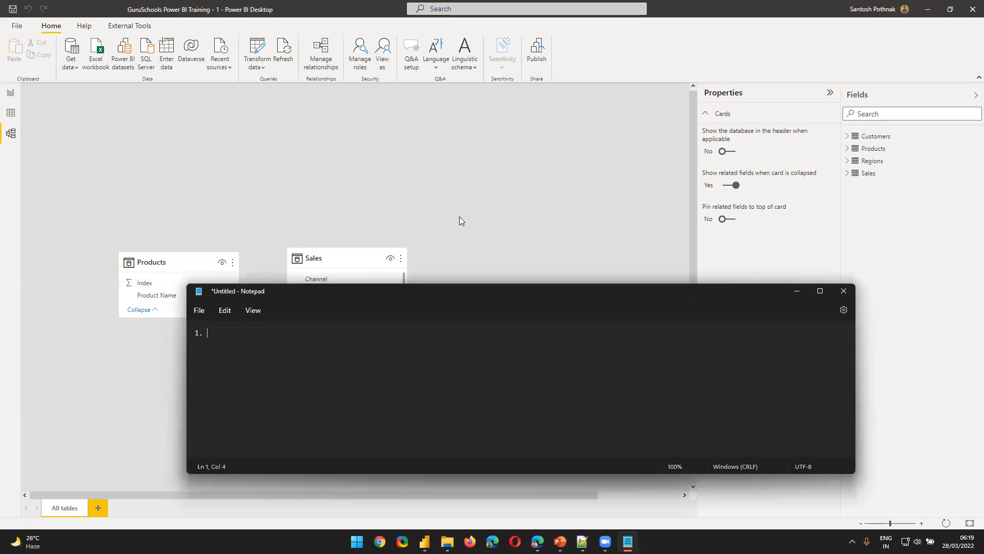
key(Return)
text(2. Sales)
key(Return)
key(Return)
Below the list, write "Why should I have 2 tables instead of 1 sinle SALES table where I have Product Names wih in it."
text(Why should I have 2 tables instead of 1 sinle S)
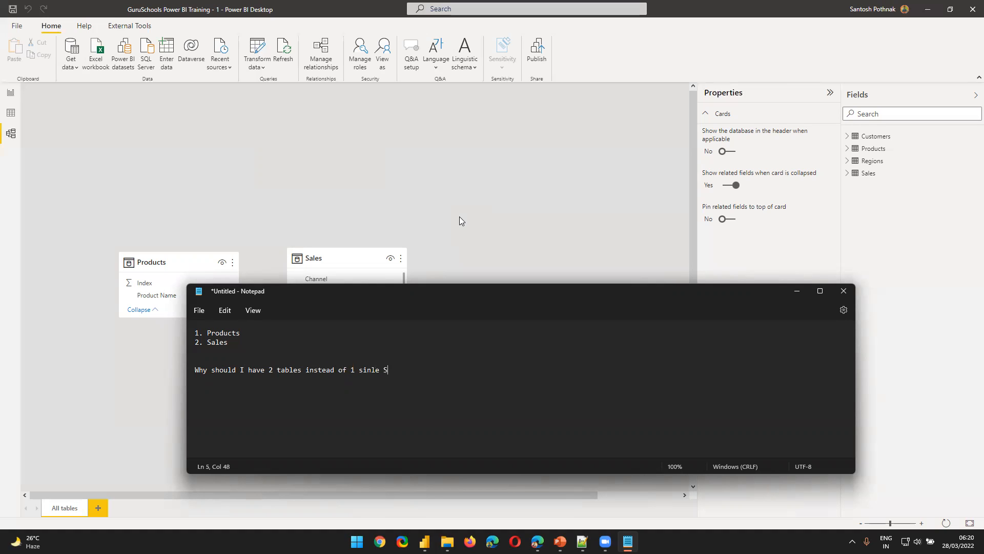
text(ALES table where I have Product Names wih in it.)
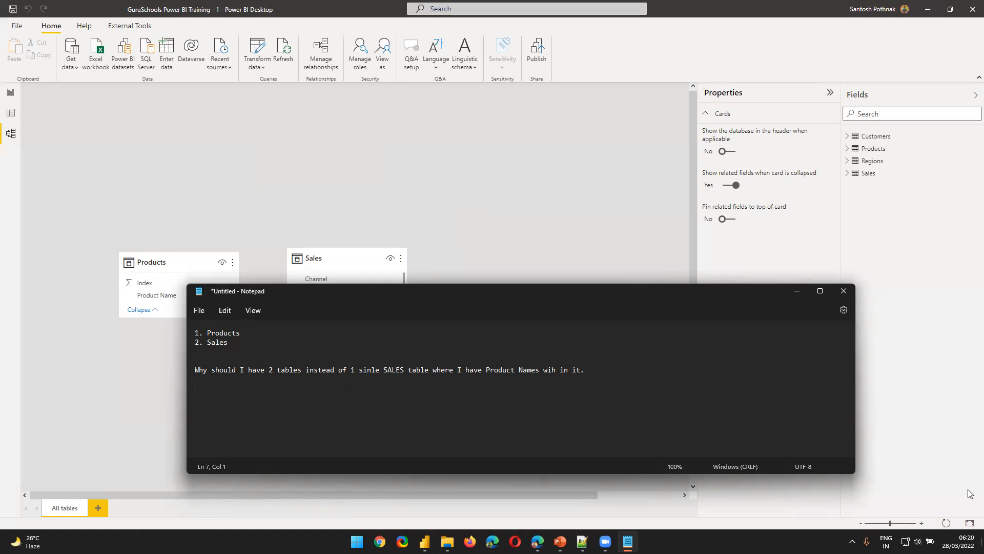
In Power BI, add a second report page and copy the product table visual from Page 1 to its centre
click(9, 96)
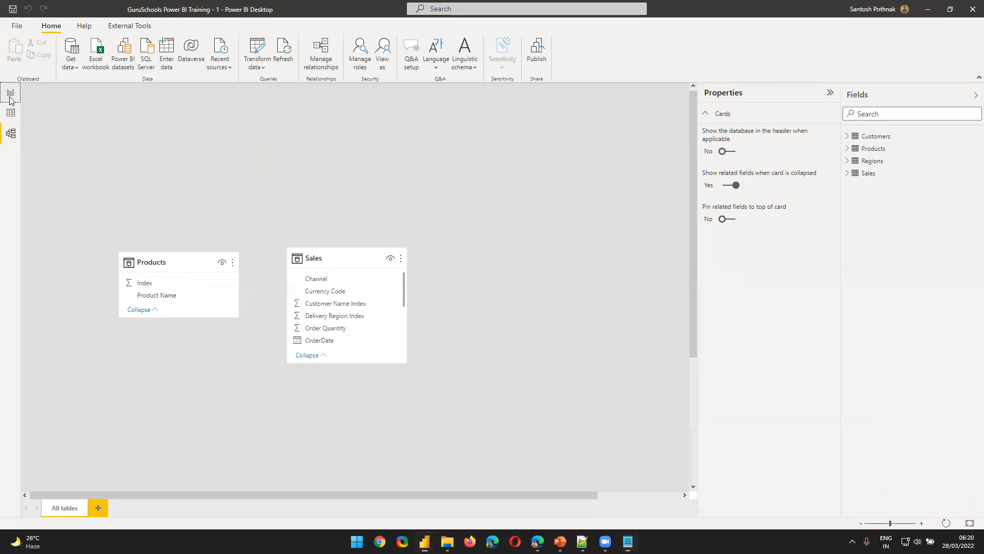
click(89, 505)
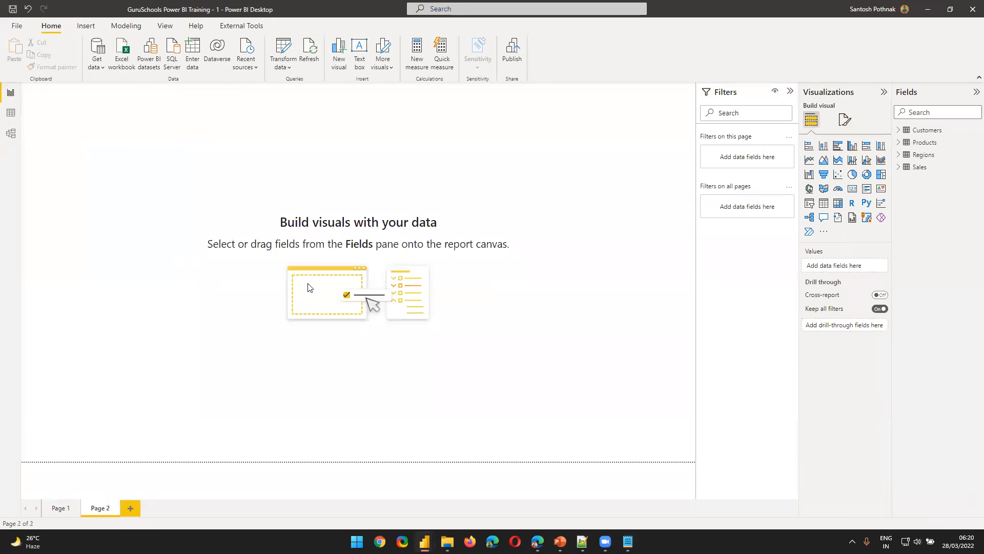
click(60, 508)
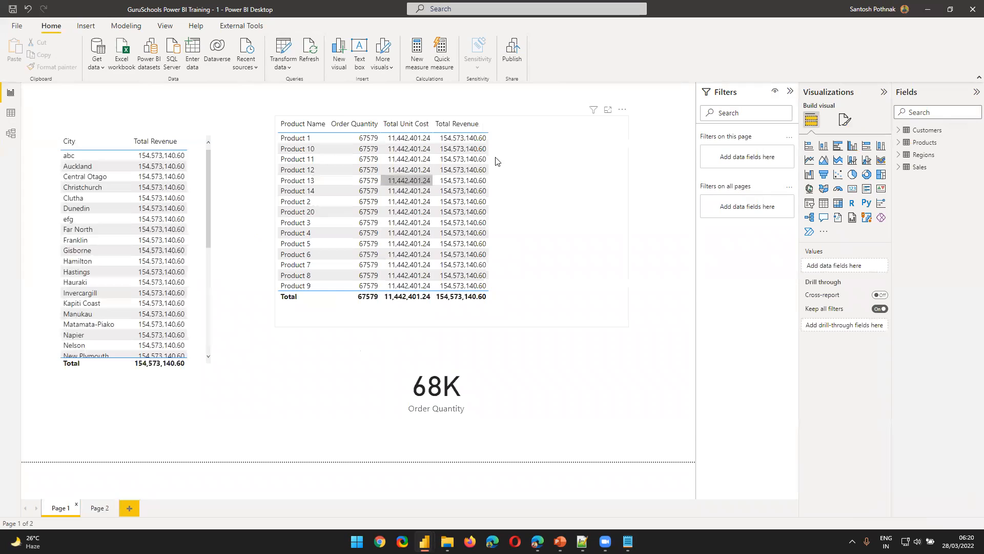
click(556, 180)
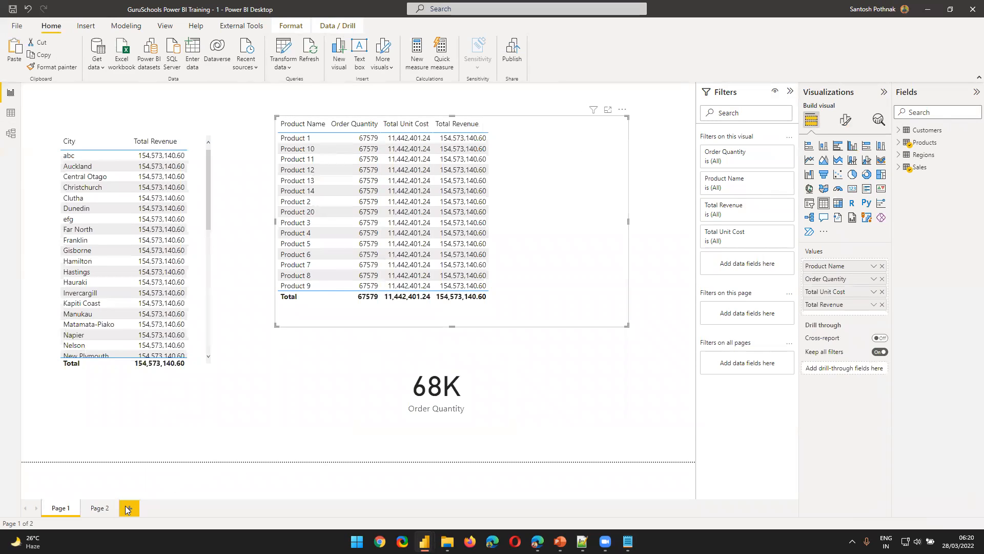
click(100, 508)
key(ctrl+v)
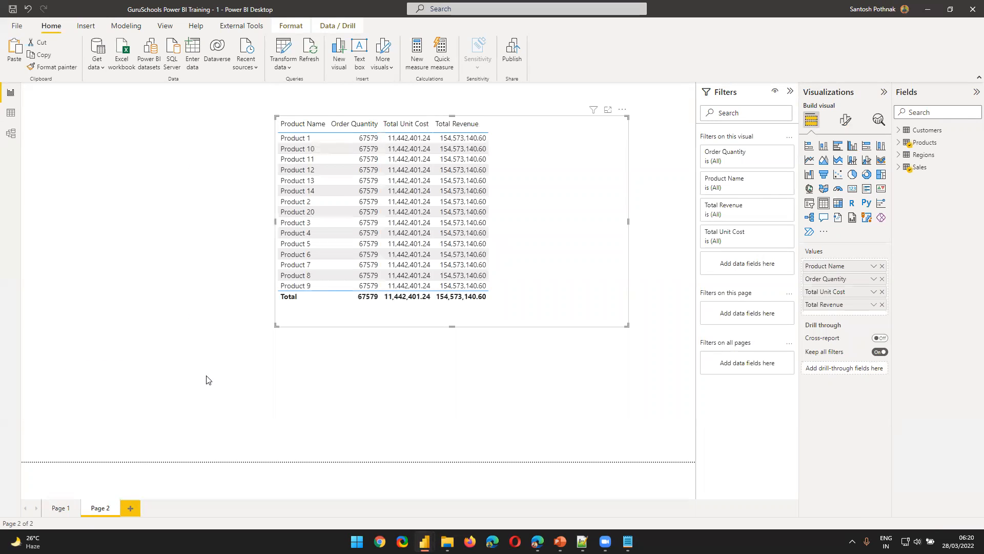
drag(569, 173, 531, 211)
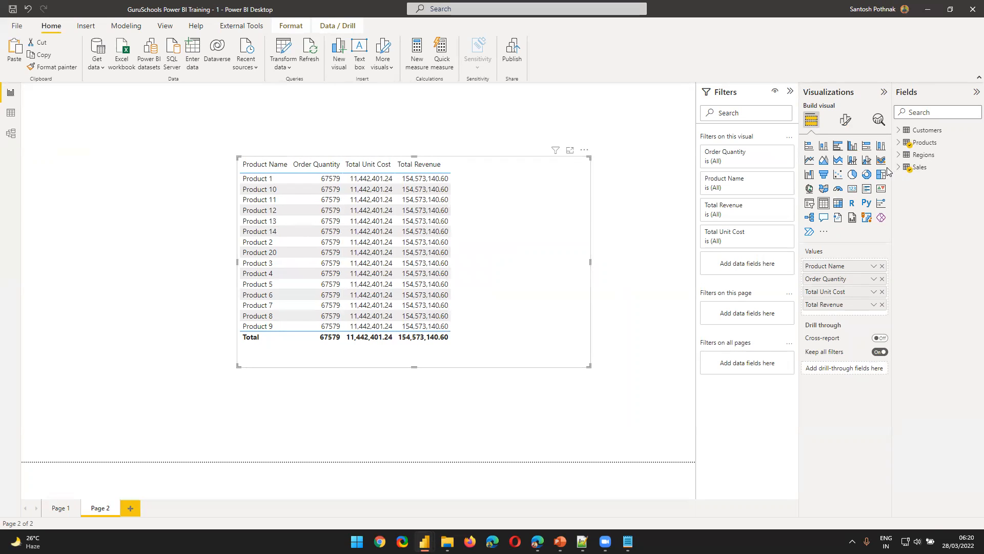
Compare the Sales table's Product Description Index column with the index and names in the Products table in the data view
click(10, 116)
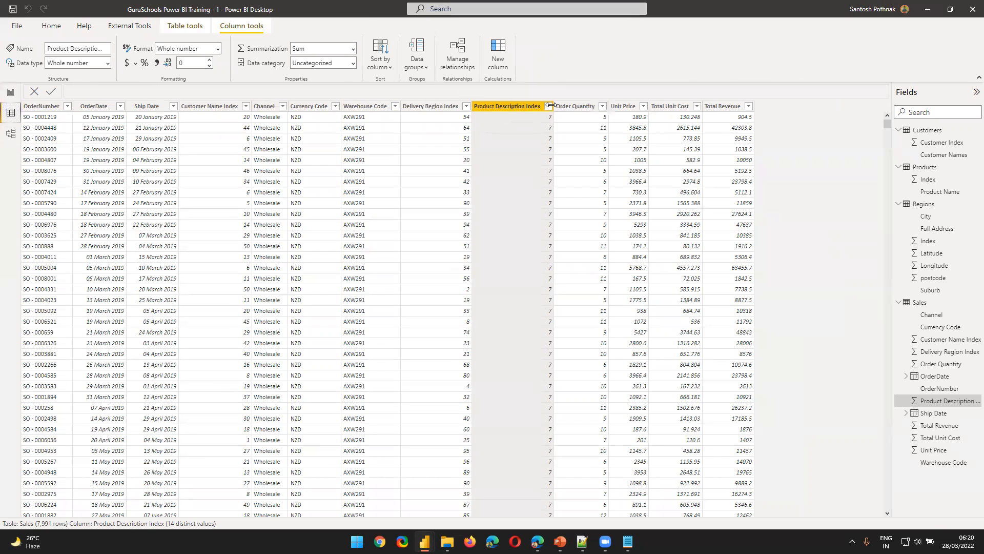
click(7, 99)
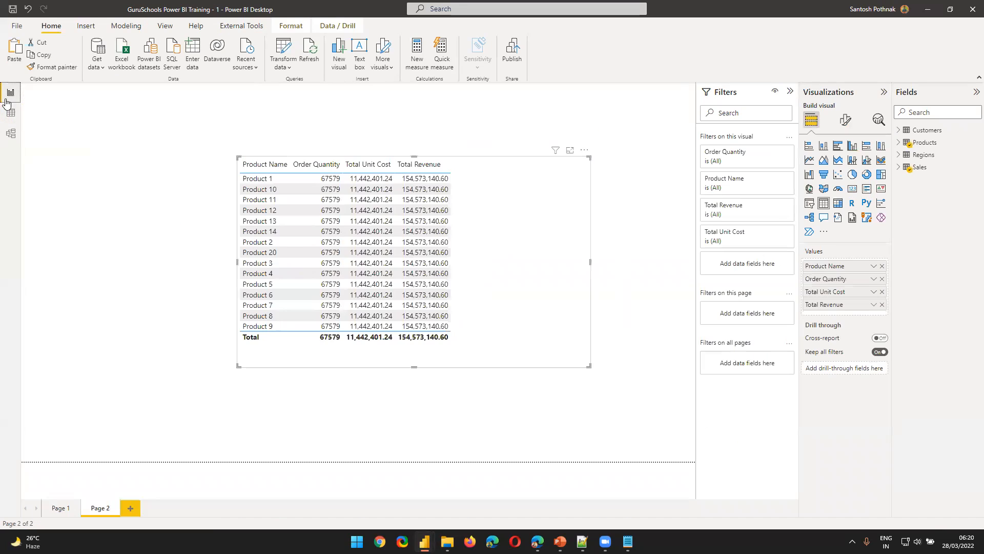
click(10, 113)
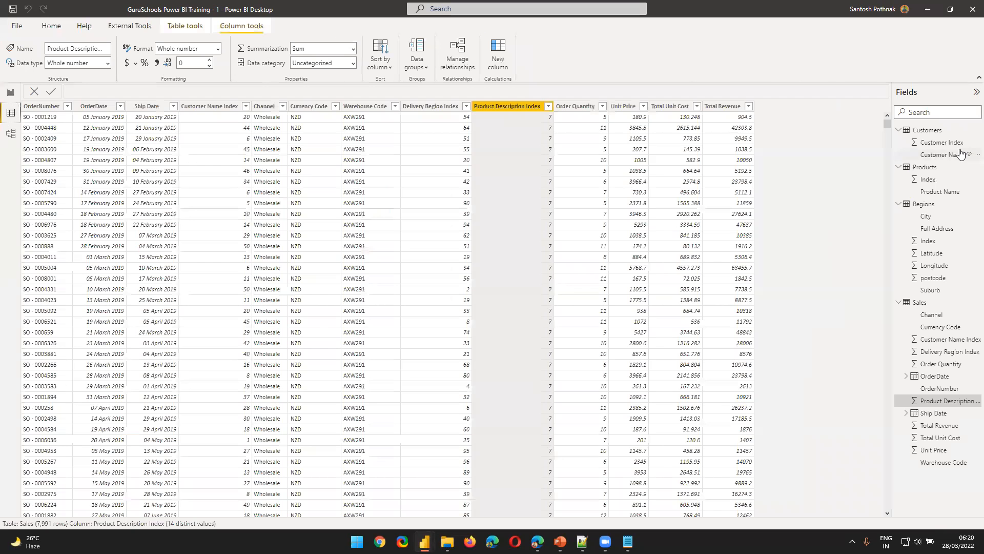
click(924, 167)
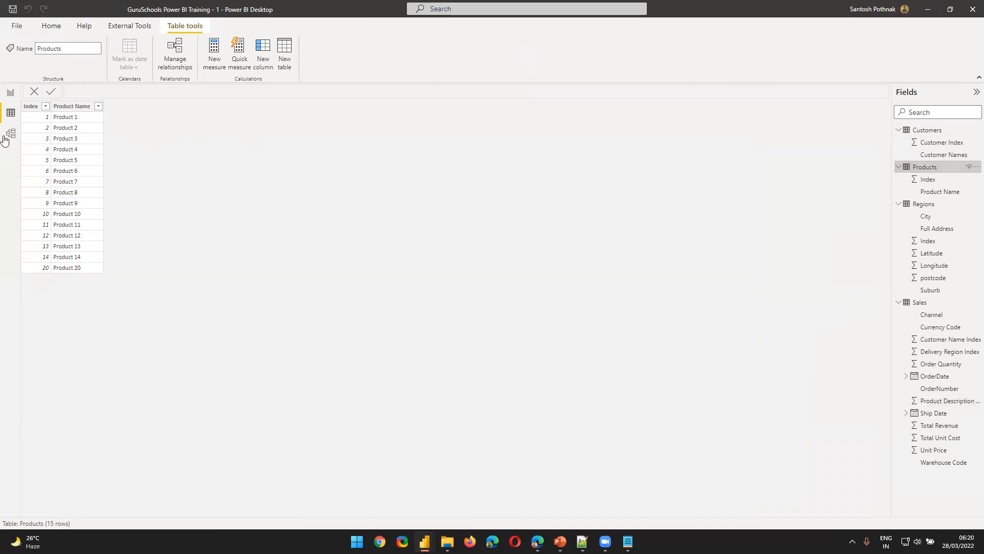
Replace Product Name in the Page 2 table visual with Product Description Index from Sales as the first column, without summarizing it
click(11, 93)
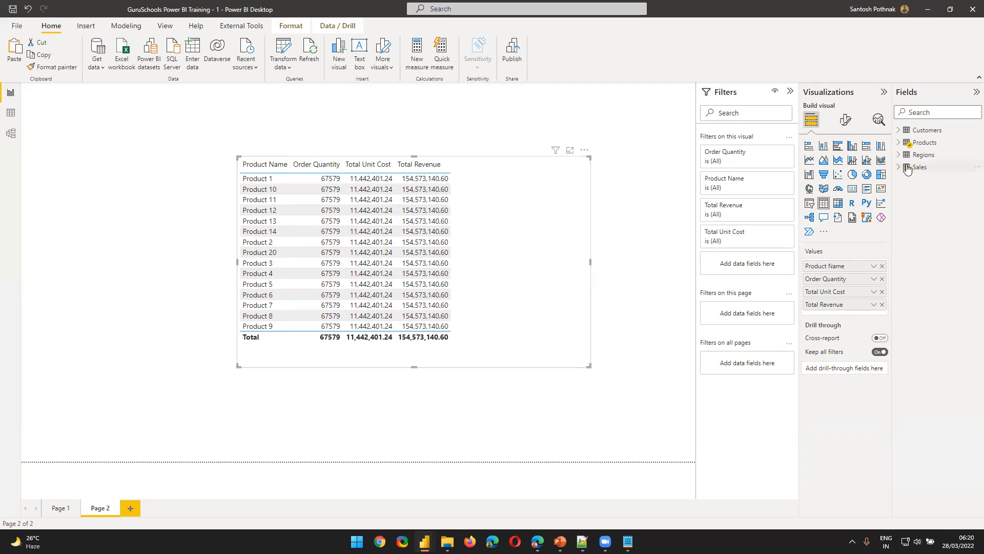
click(899, 142)
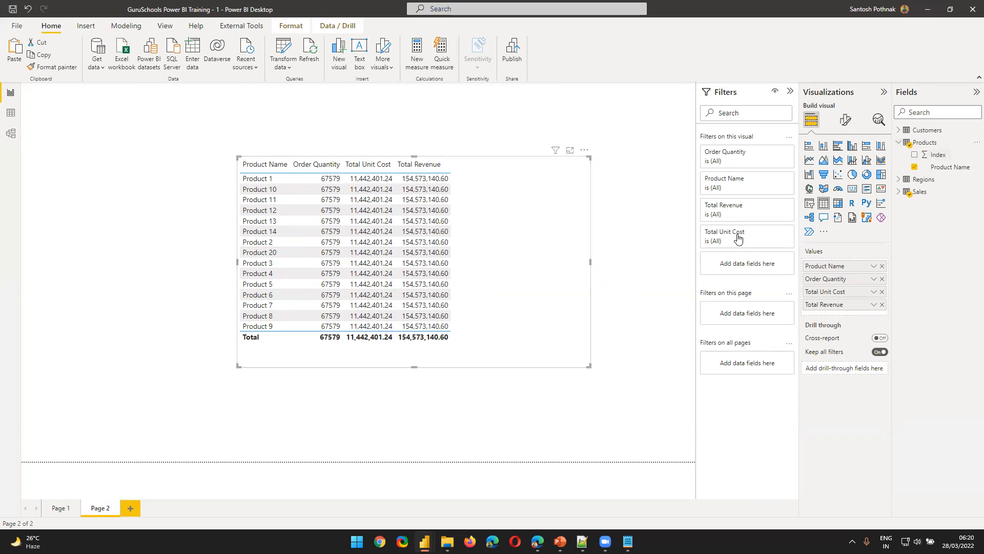
click(882, 265)
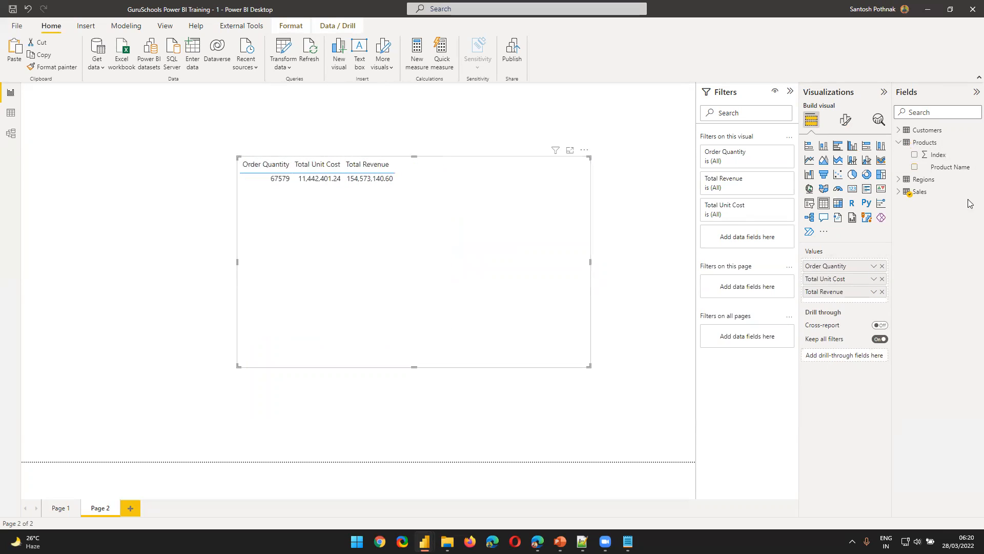
click(902, 196)
click(897, 192)
drag(951, 290, 867, 266)
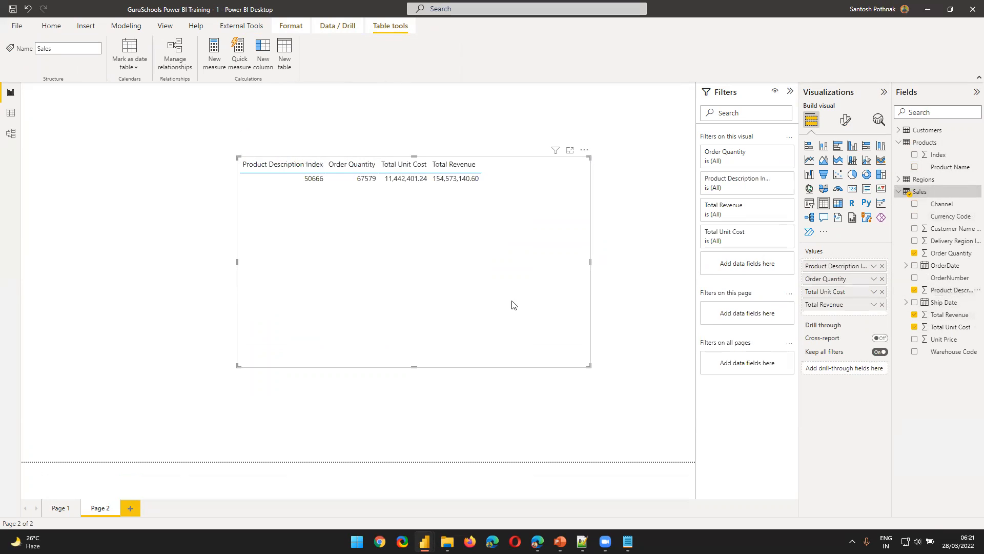
click(873, 267)
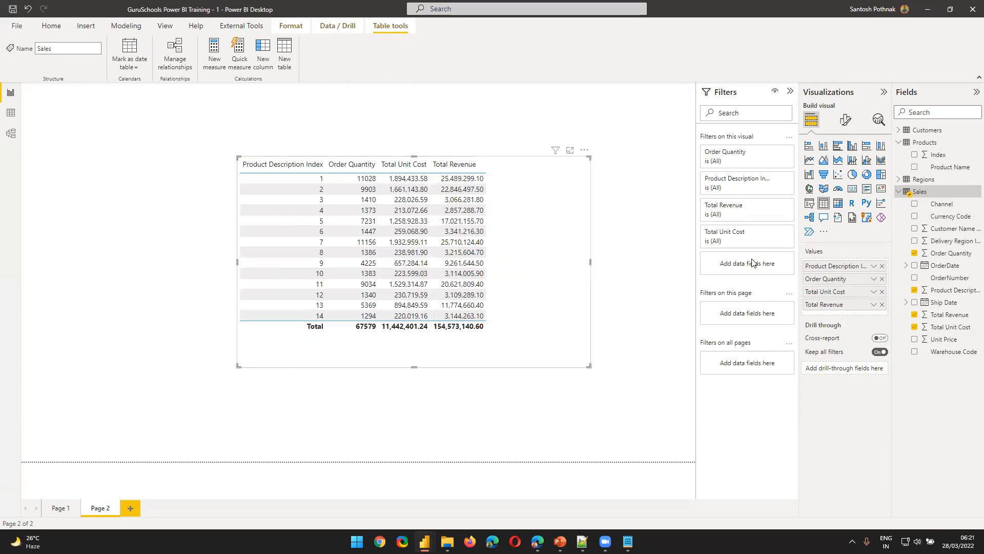
Collapse the field lists of the Sales and Products tables
click(307, 189)
click(900, 191)
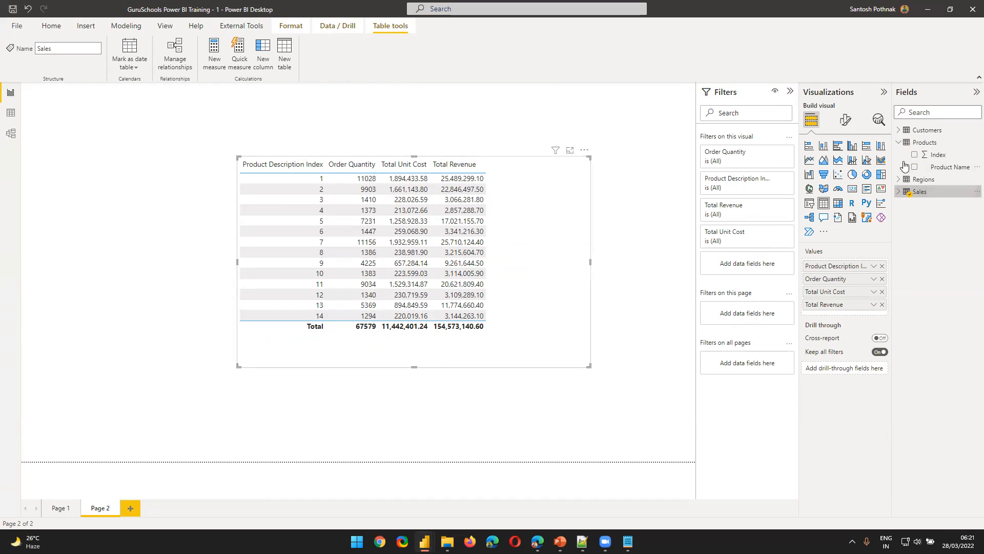
click(899, 142)
click(899, 131)
click(898, 130)
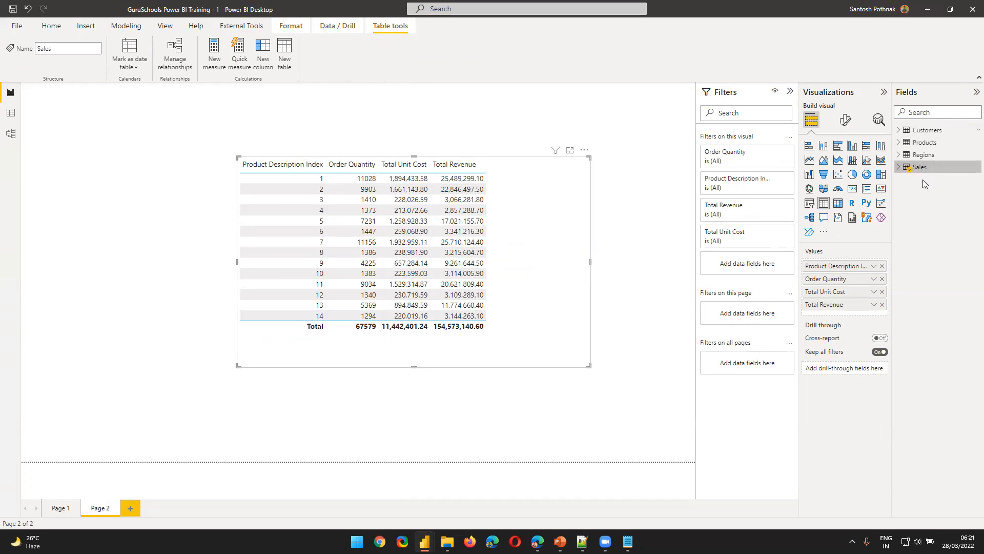
Compare the Product Description Index column in the Page 2 table visual with the same column in the Sales data
click(321, 171)
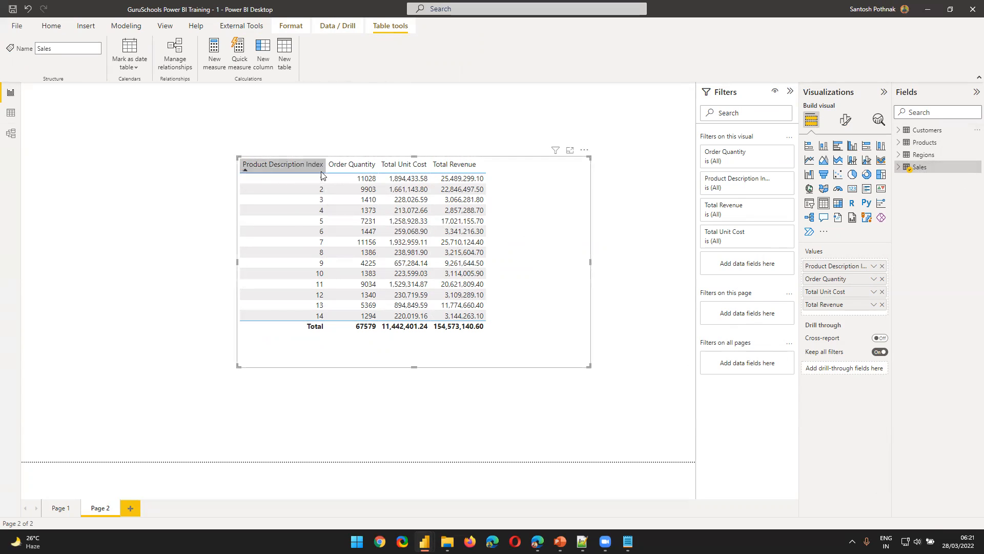
click(10, 113)
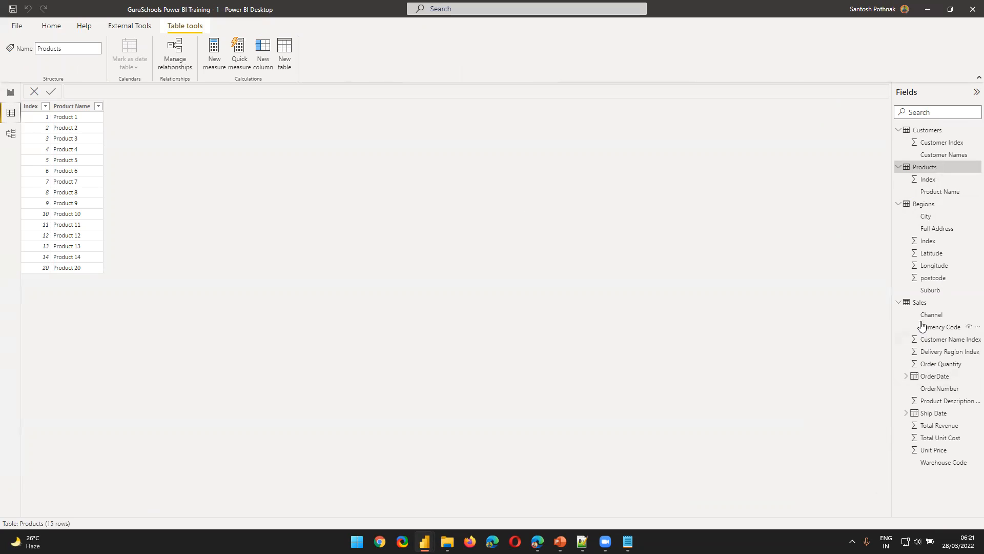
click(920, 302)
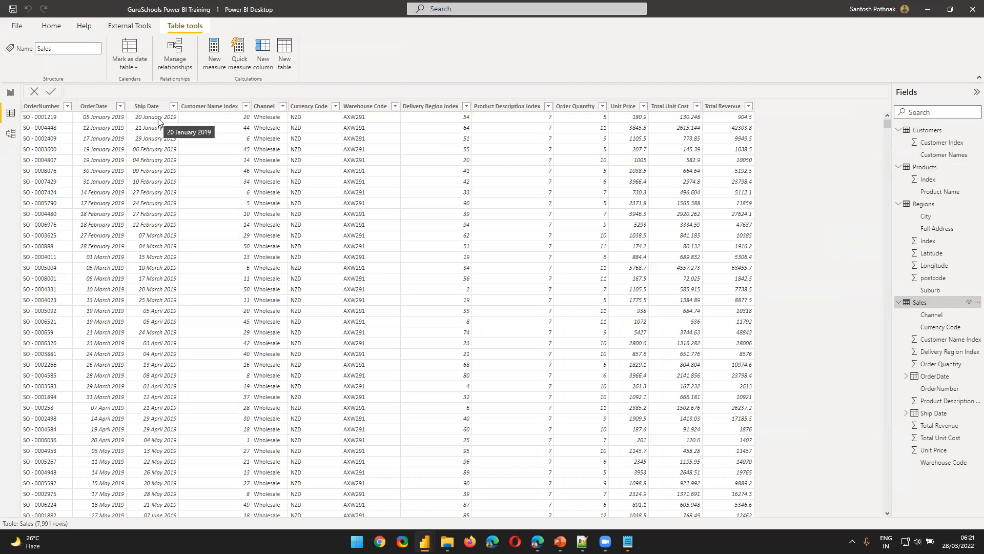
click(534, 107)
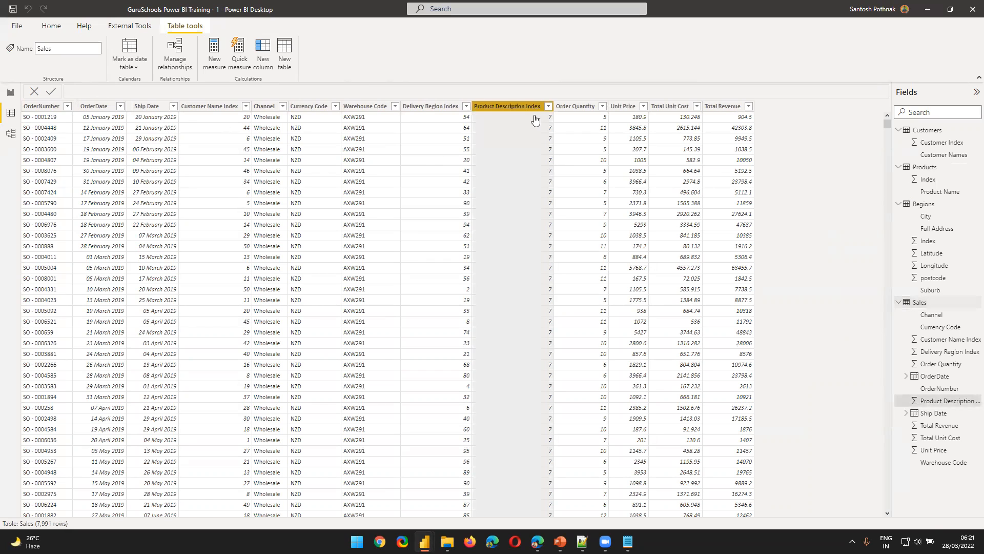
click(11, 93)
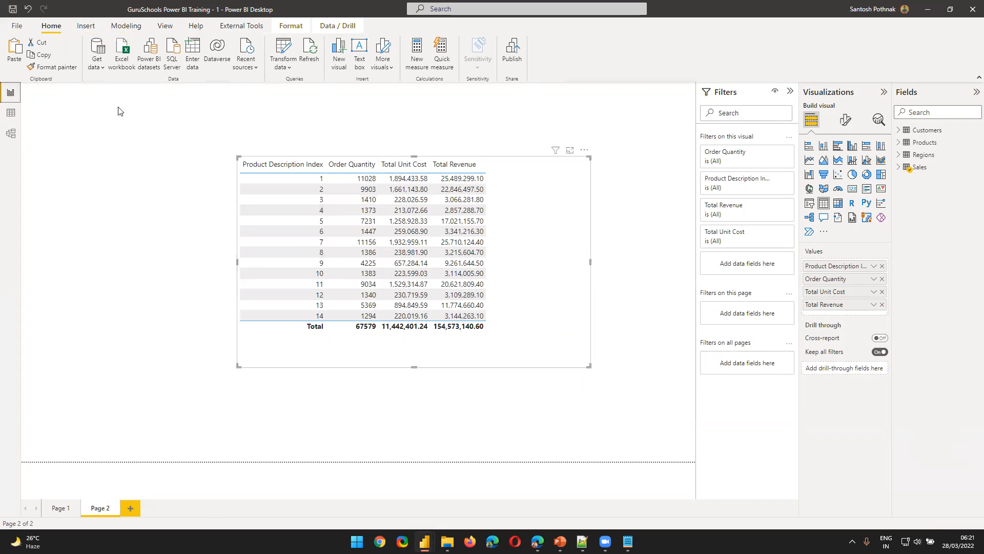
click(11, 112)
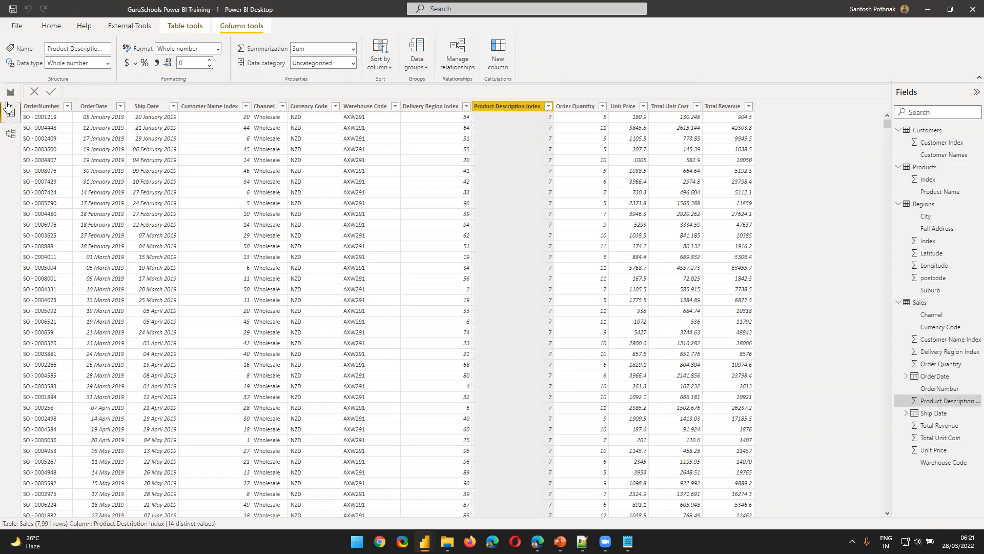
In the model view, move the Products and Sales table cards slightly higher on the canvas and select the Sales card
click(11, 133)
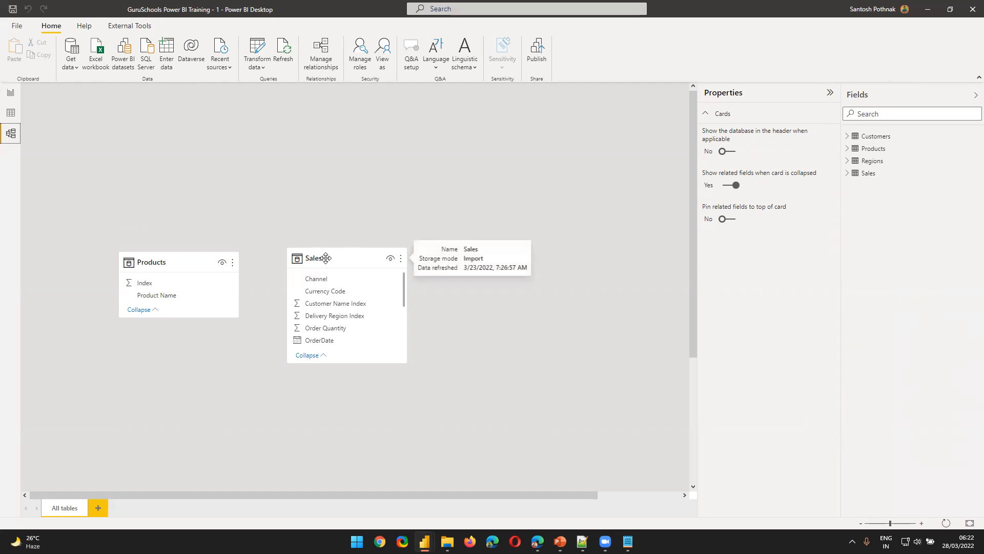
drag(184, 257, 177, 231)
drag(318, 259, 326, 233)
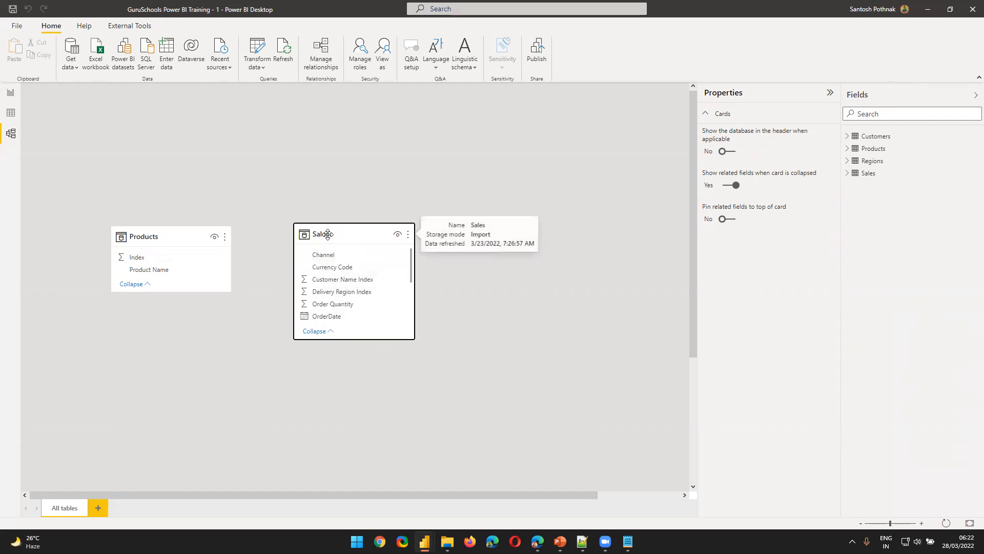
click(327, 235)
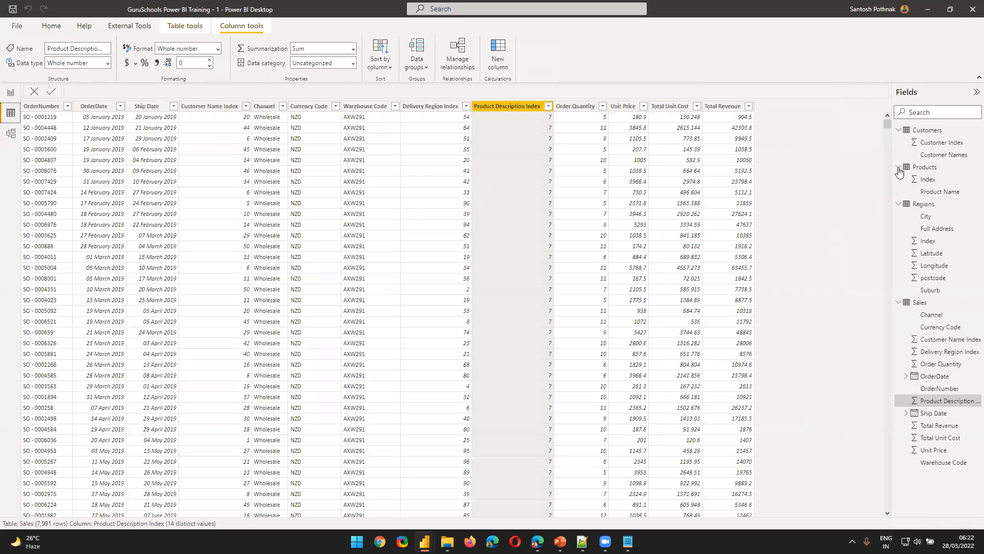
In the data view, collapse the field lists of the Products, Customers, Regions and Sales tables
click(898, 167)
click(898, 130)
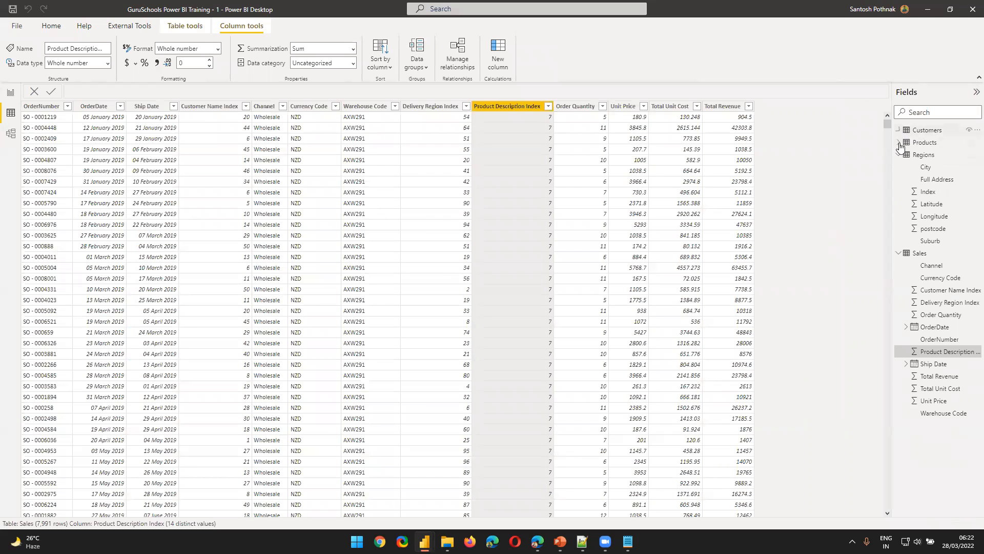
click(899, 154)
click(899, 167)
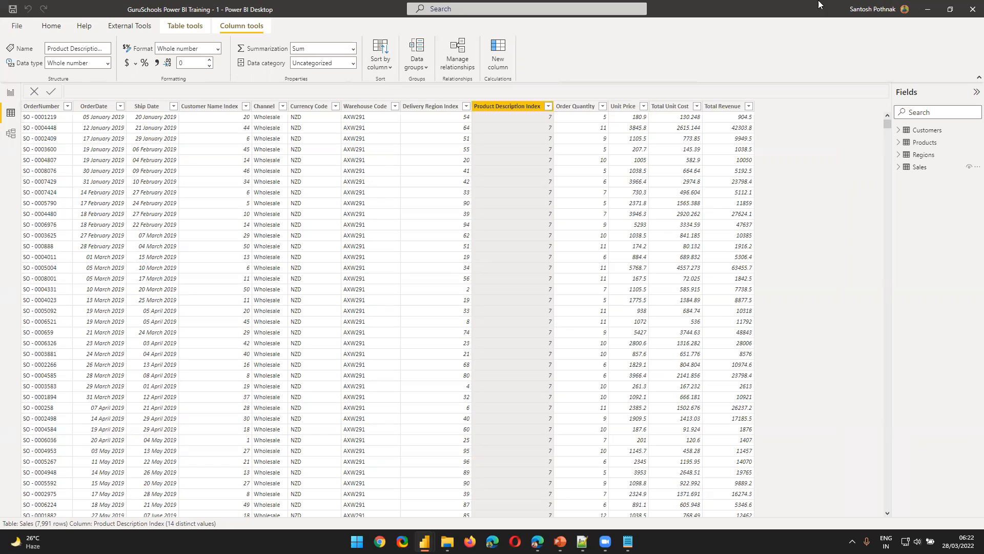
Examine the OrderNumber column in the Sales table and compare its Customer Name Index with the Customers table
click(921, 172)
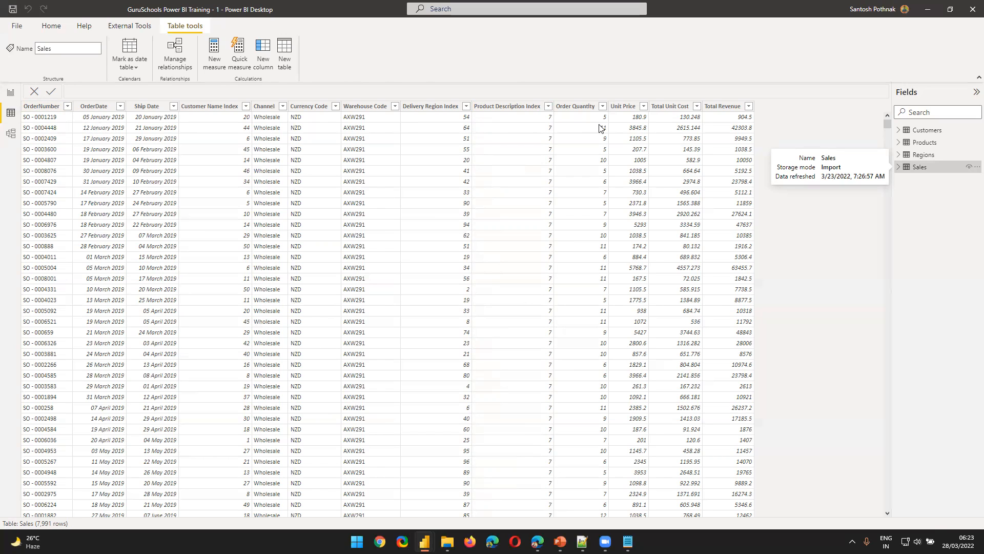
click(42, 122)
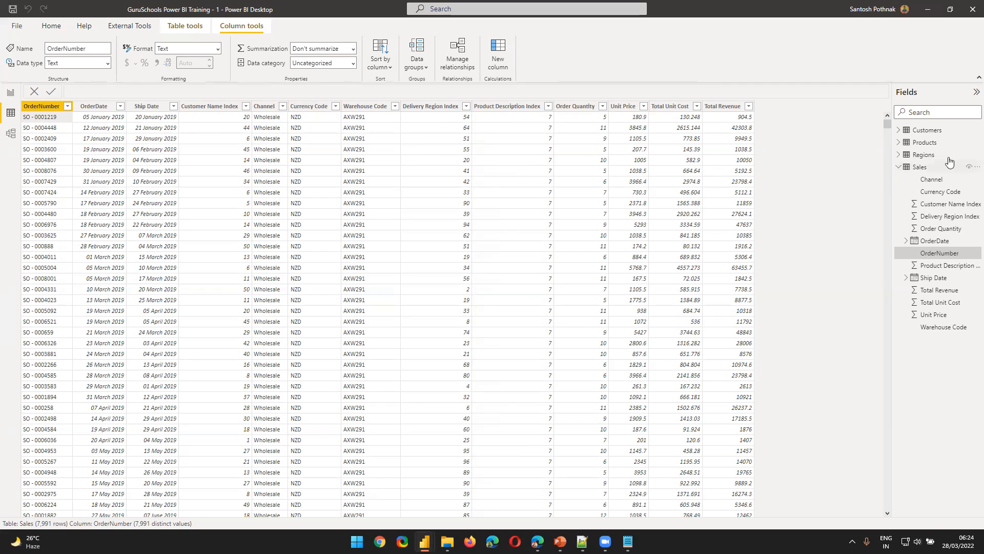
click(928, 130)
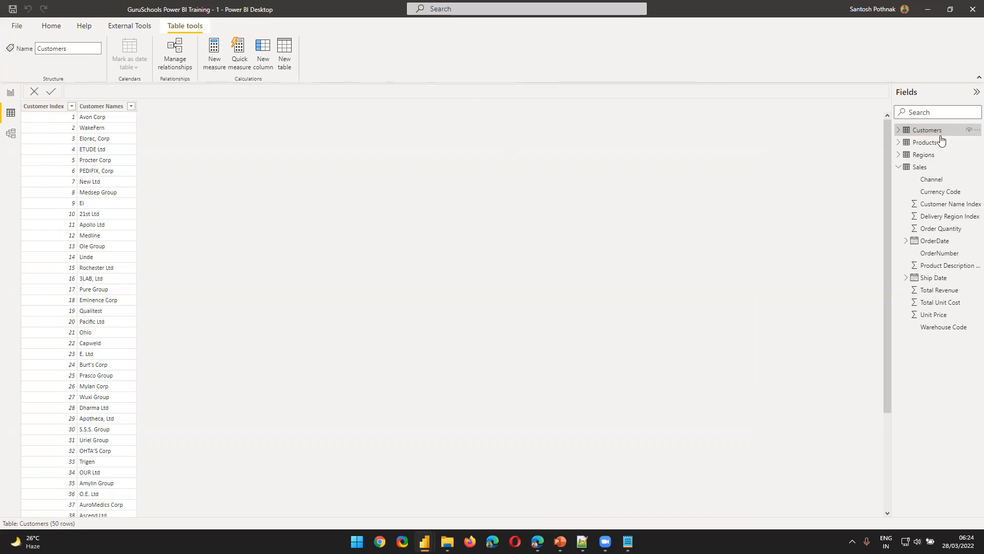
click(920, 169)
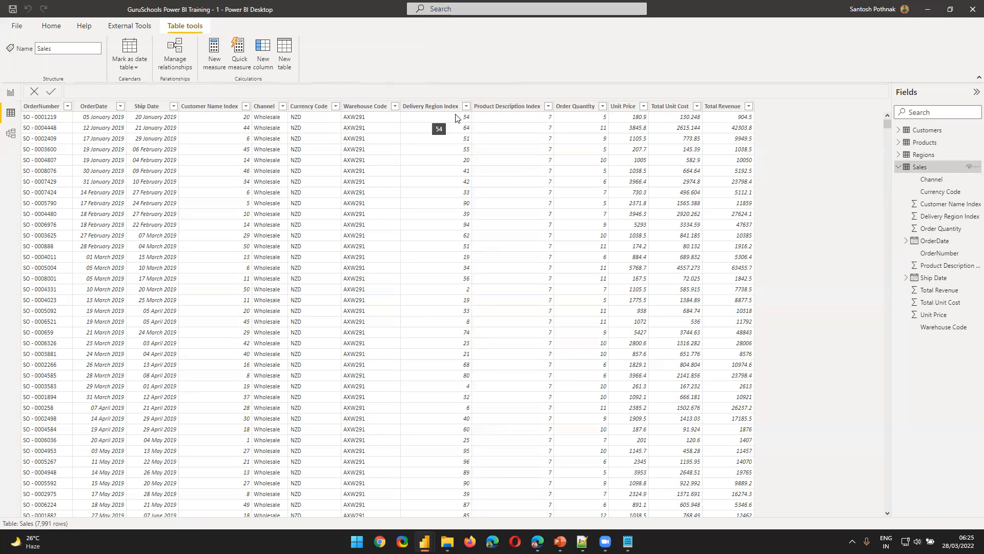
Look up the city for delivery region index 54 in the Regions table
click(923, 155)
scroll(36, 233, down, 15)
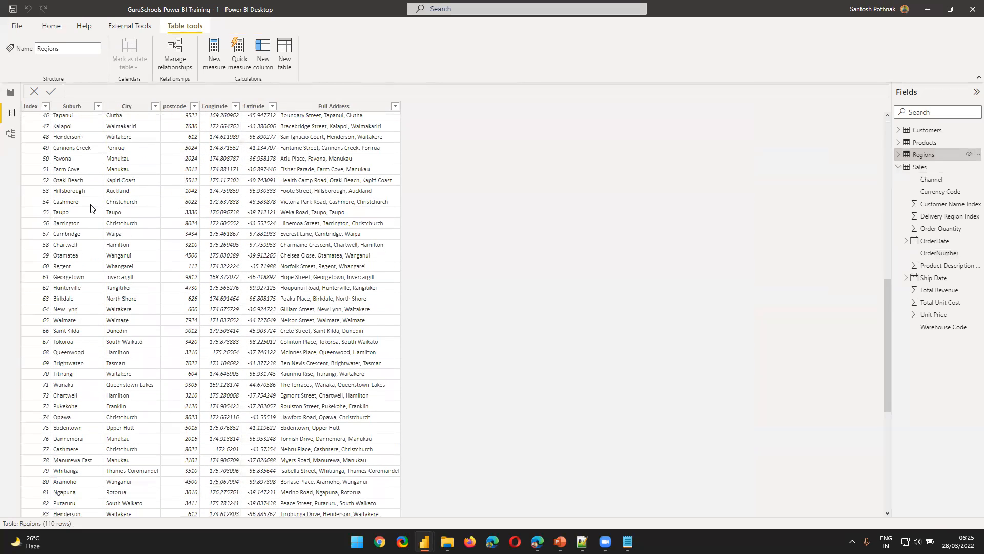
click(137, 205)
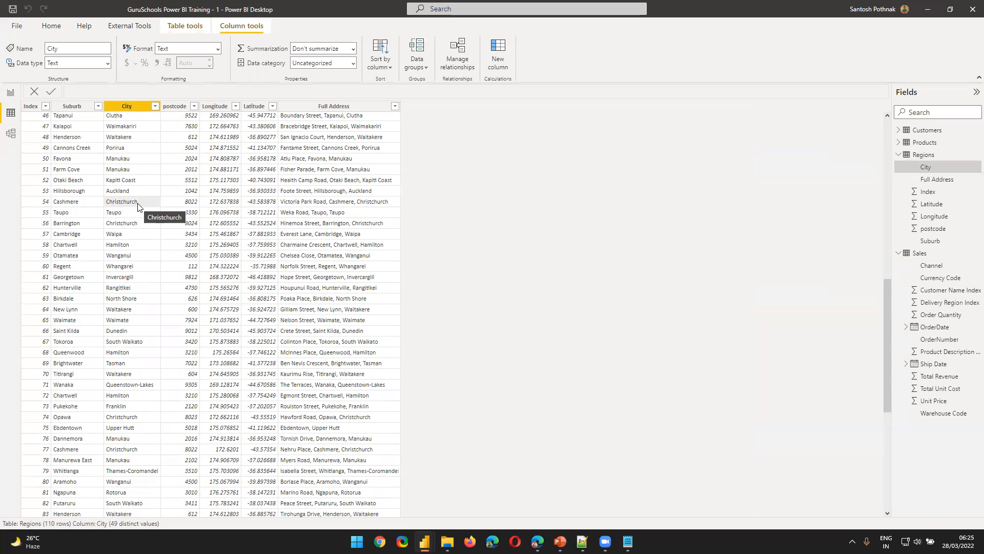
scroll(138, 205, up, 4)
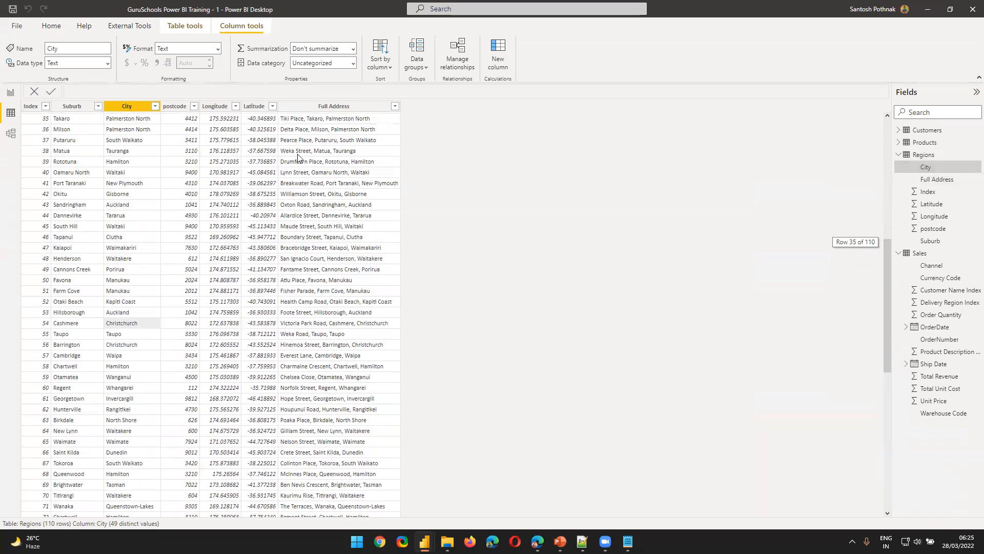
Compare the rows of the Sales table with the index and name list in the Customers table, collapsing the Regions fields
click(920, 253)
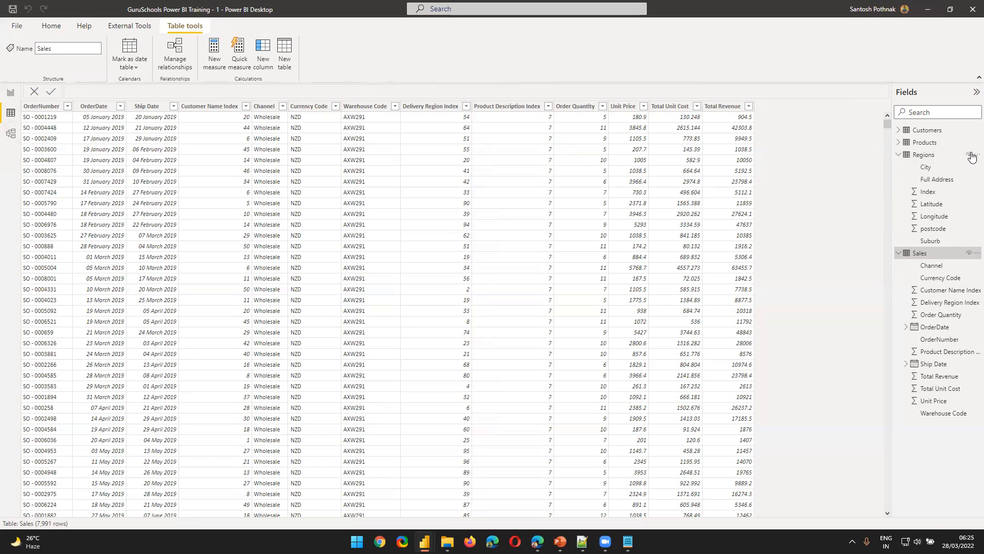
click(929, 130)
scroll(213, 354, down, 4)
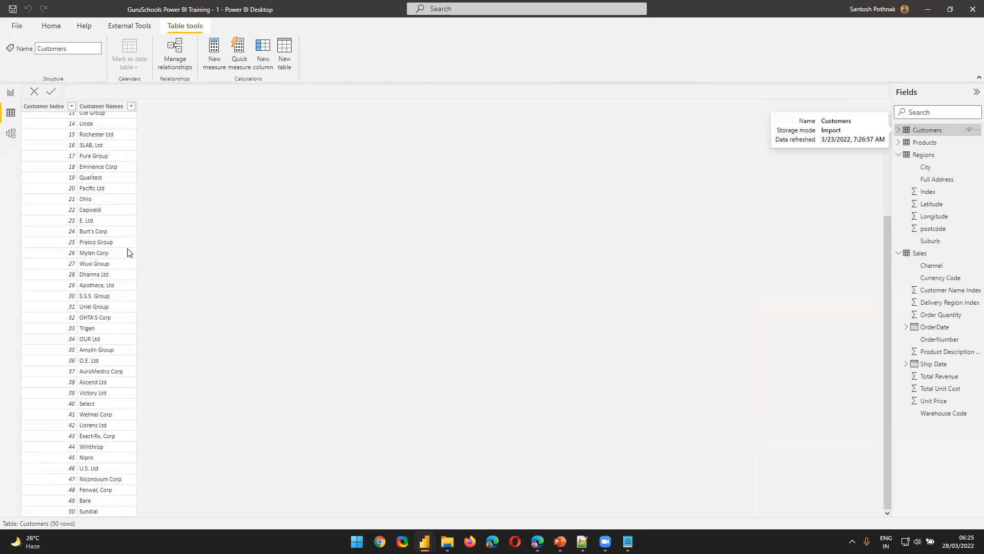
scroll(128, 252, up, 4)
scroll(224, 334, down, 4)
click(899, 155)
click(926, 167)
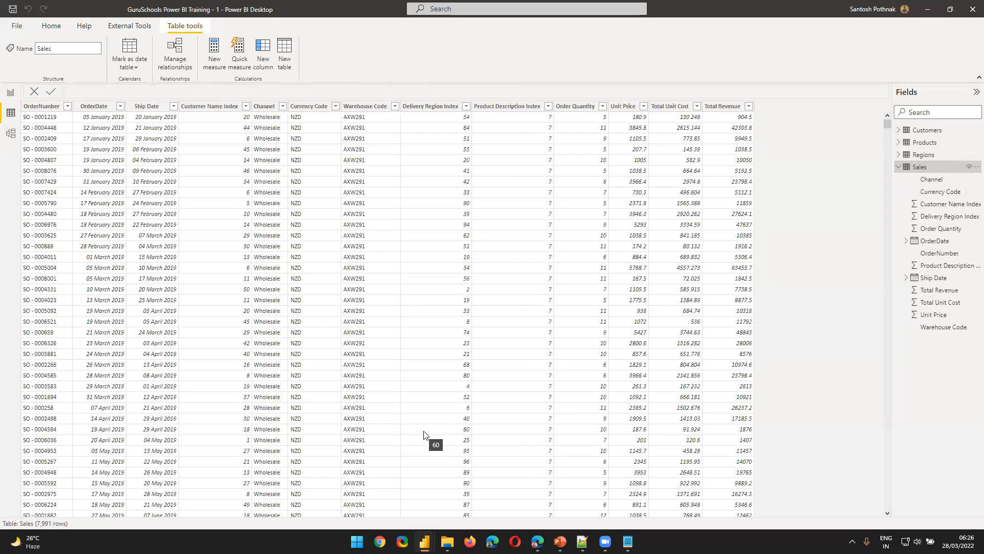
scroll(423, 435, down, 12)
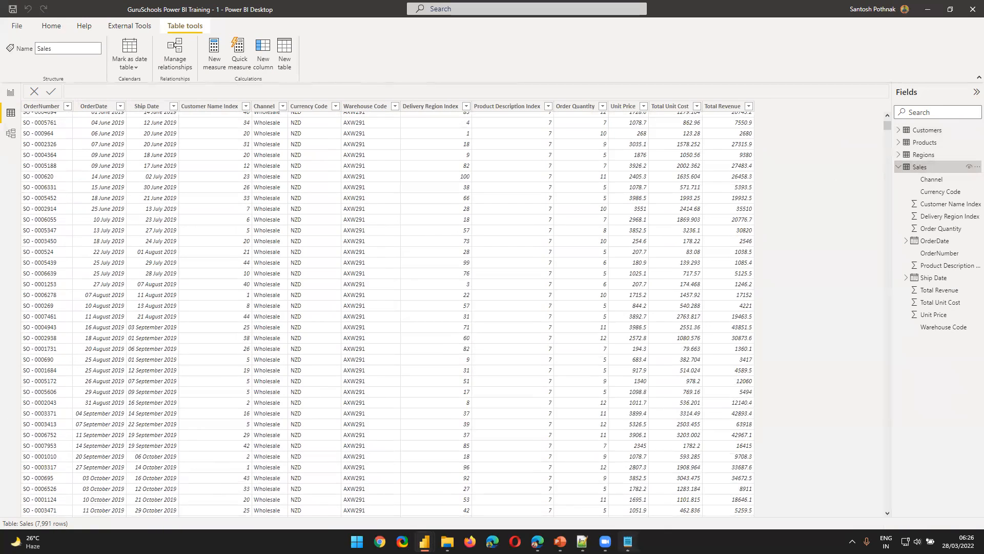
Switch to the open Notepad notes and add the lines "FACT TABLE" and "DIMENSION TABLE - CUSTOMERS" below the question
click(627, 541)
text(FACT )
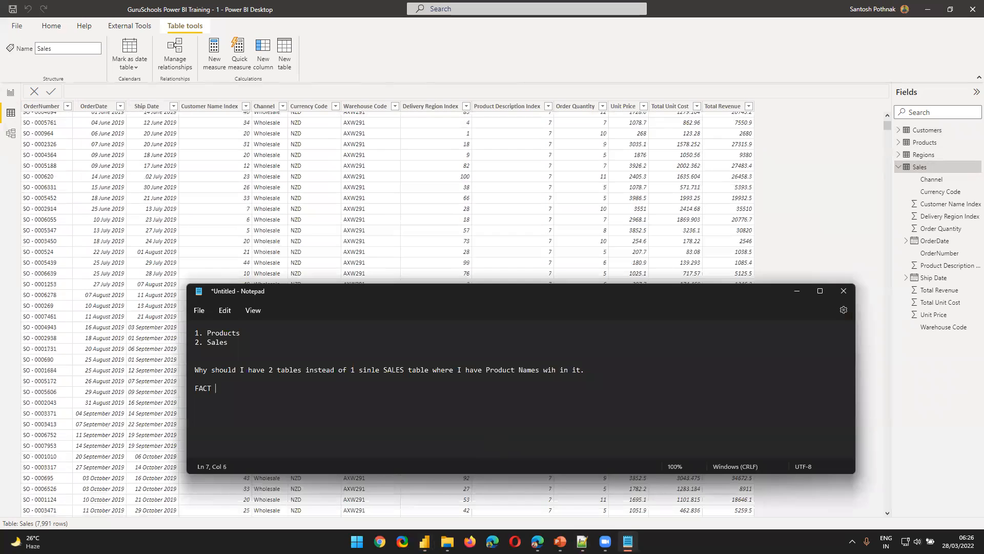
text(TABLE DIMENSION TABLE - CUSTOMERS)
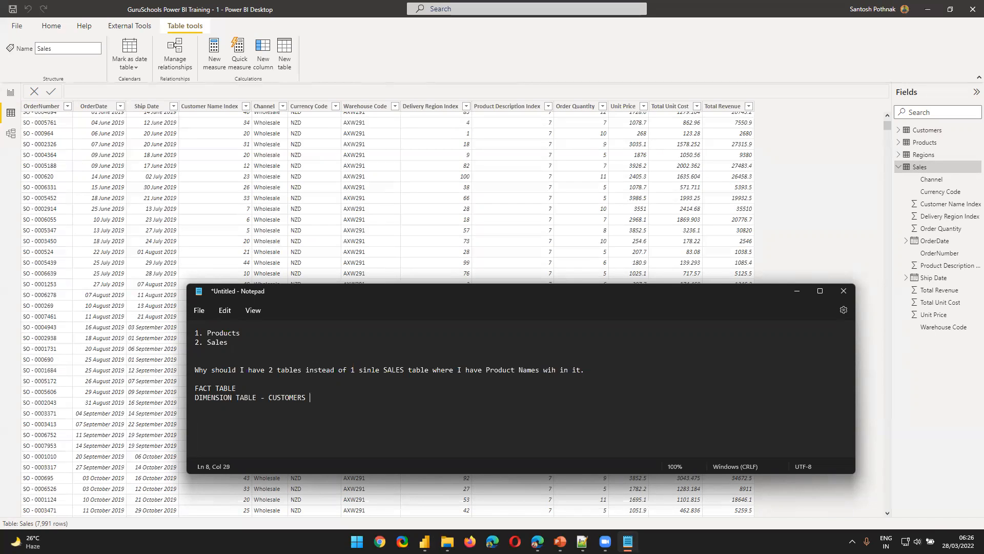
Extend the FACT TABLE line with "- SALES TABLE - GRANULAR DATA = DETAILED DATA - TRANSACTIONAL INFORMATION - EACH SALE"
click(246, 388)
text(- SALES TABLE - GRANULAR DATA = DETAL)
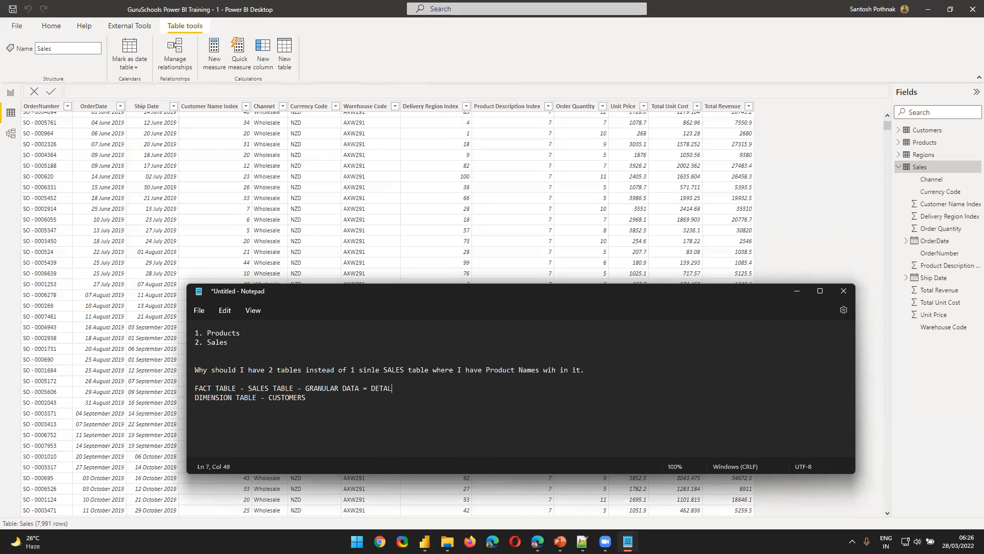
key(BackSpace)
text(ILED DATA - TRANSACTIONAL INFORMA)
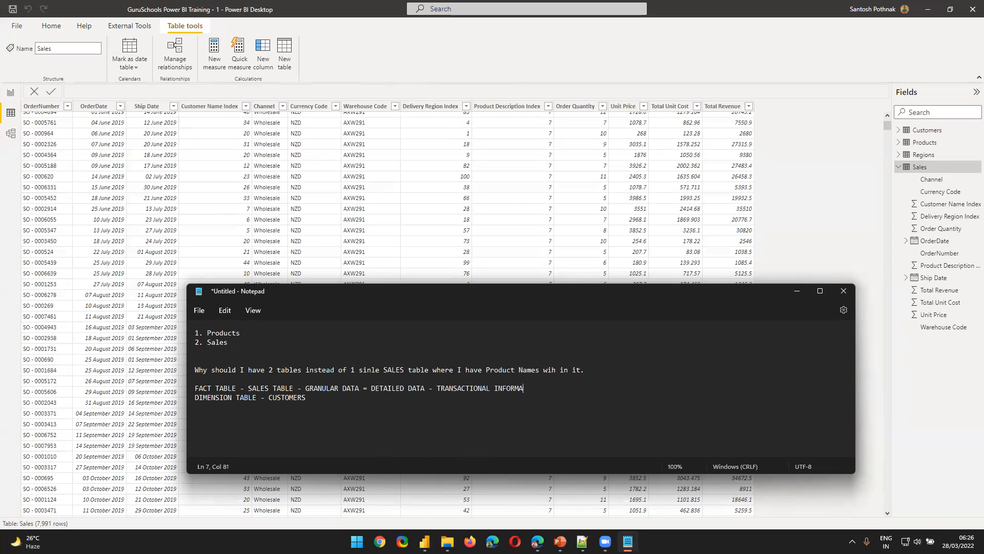
text(TION - EACH SALE)
Insert a blank line above and below the FACT TABLE line and highlight that line
click(605, 375)
key(Return)
click(620, 397)
key(Return)
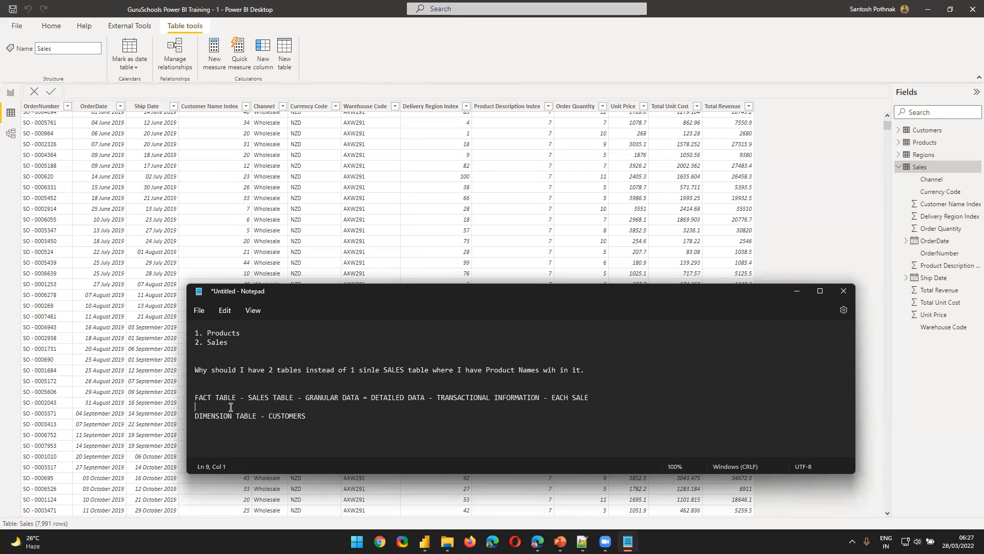
click(191, 399)
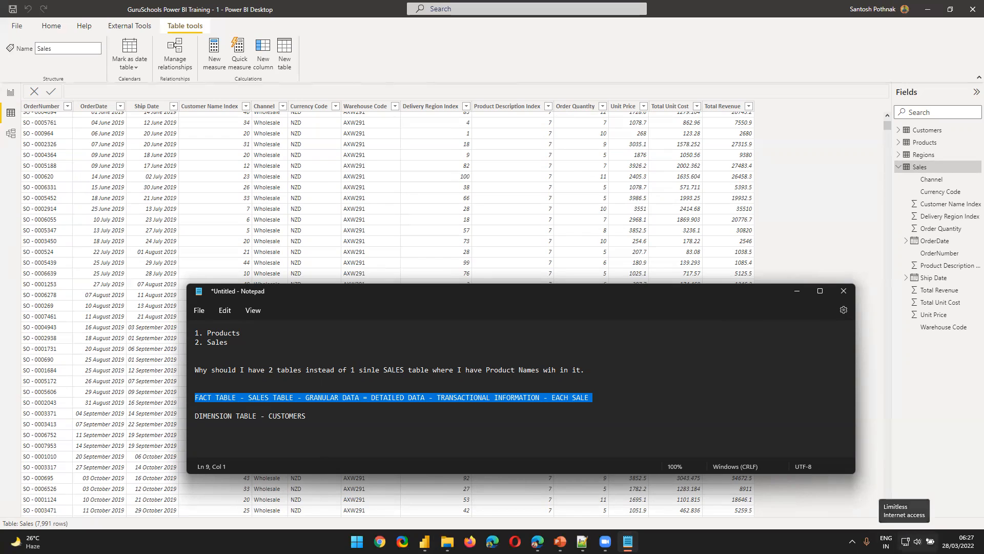
Add a dashed separator line below the DIMENSION TABLE line, followed by blank lines
click(371, 446)
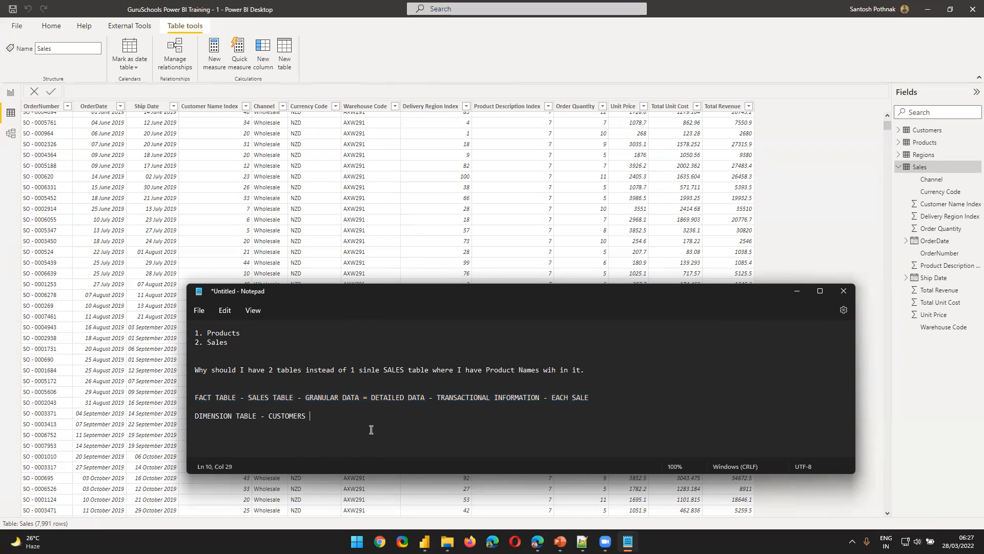
key(Return)
key(Return)
text(------------------------)
key(Return)
key(Return)
key(Return)
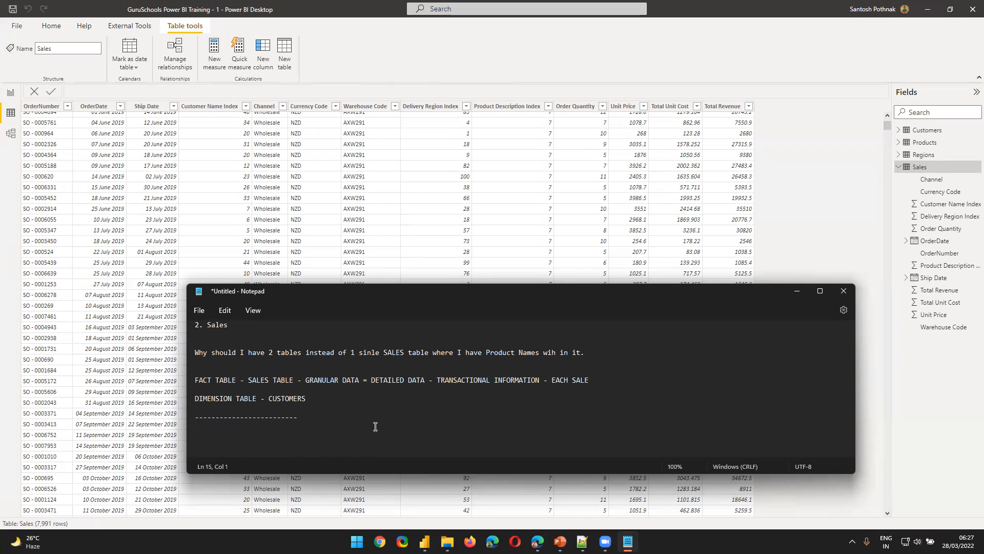
Write the note "TO AVOID REDUNDANCY / DUPLICACY -" below the dashed separator
text(TO AVOID REDUNDANCY / DUPLICACY )
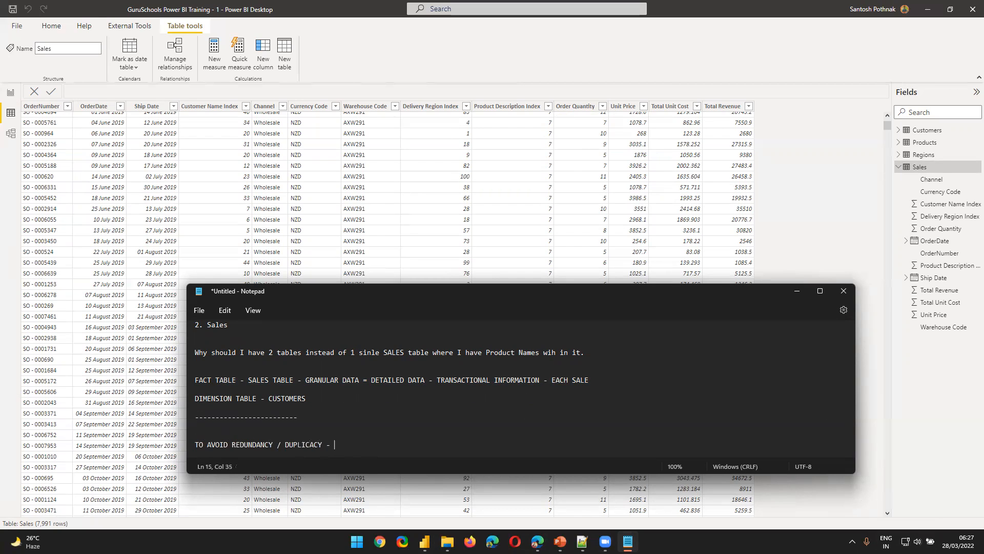
text(-)
Add the line "SEPERATE TABLES - NORMALIZATION -" at the end, and highlight "REDUNDANCY / DUPLICACY" followed by the FACT TABLE line
key(Return)
key(Return)
text(S)
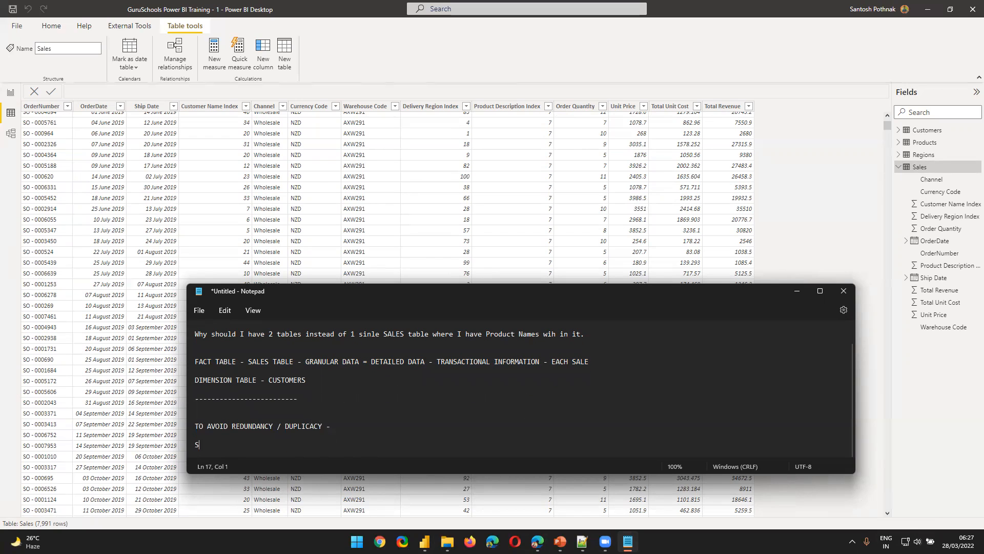
text(EPERATE TABLES - NORMALIZAITO)
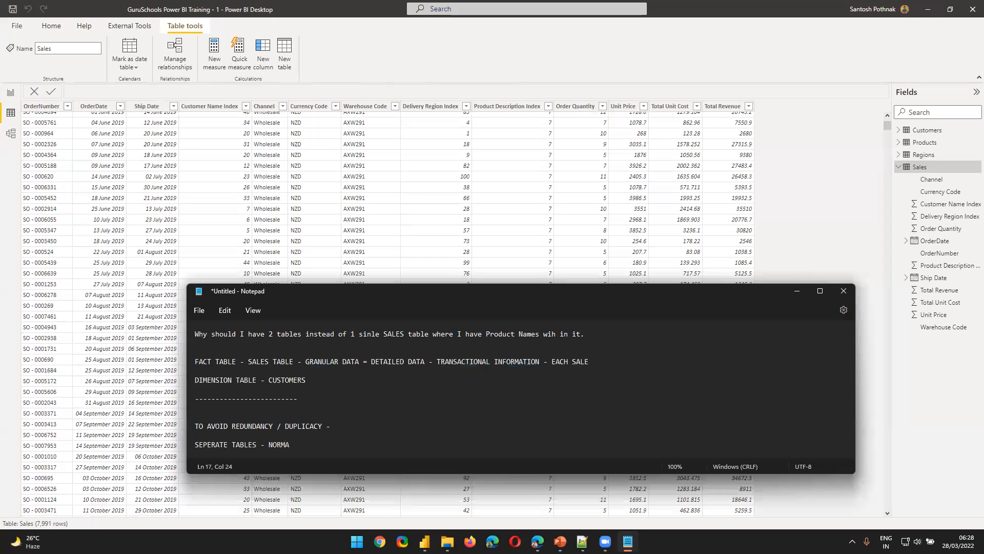
key(BackSpace)
key(BackSpace)
key(BackSpace)
key(BackSpace)
text(ATION)
drag(326, 427, 230, 428)
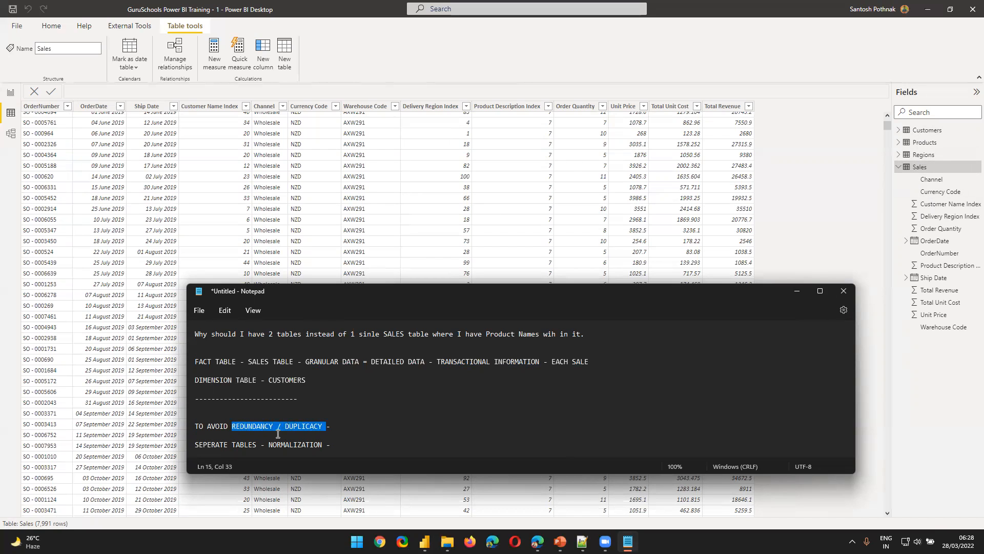
triple_click(213, 363)
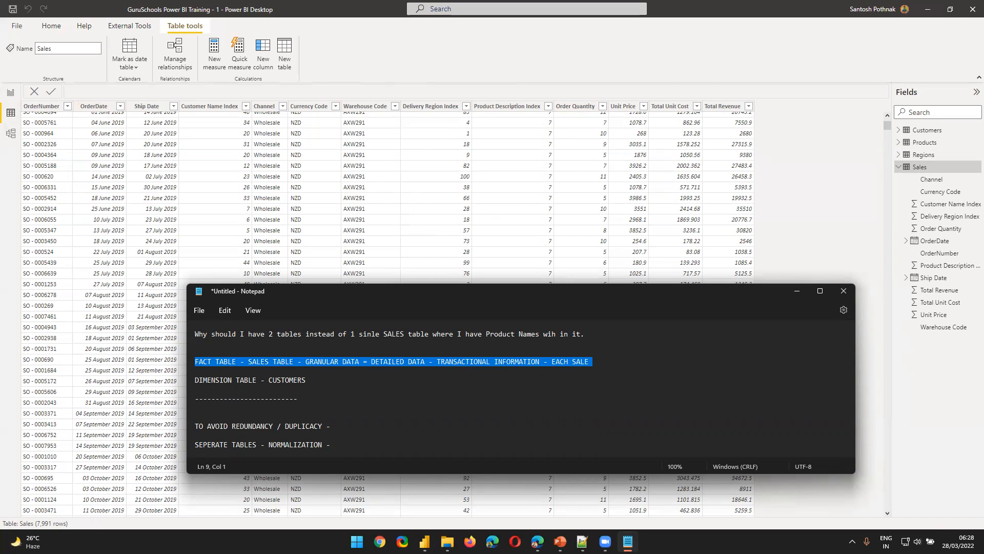
Examine the rows of the Customers table down to its end, followed by the Products table
click(925, 135)
scroll(102, 487, down, 4)
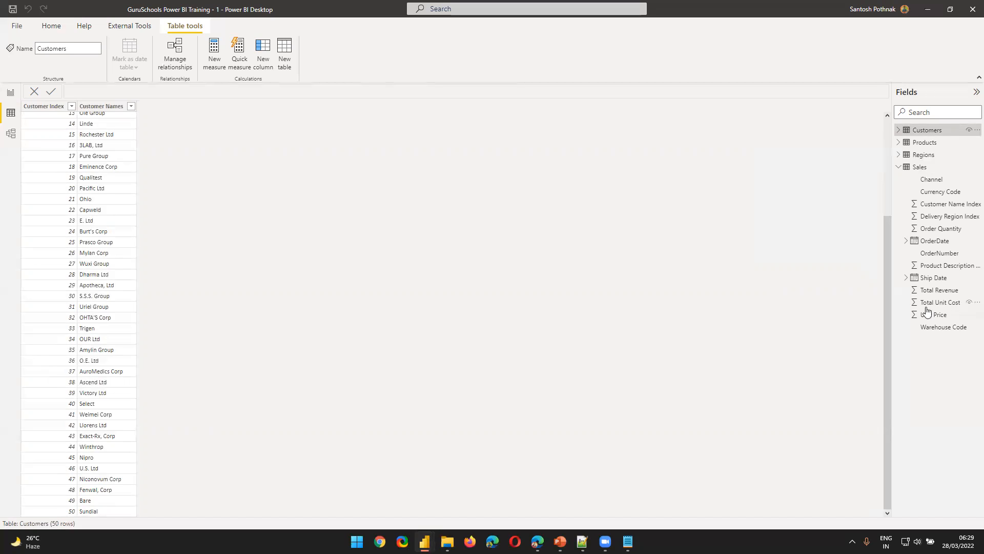
click(920, 143)
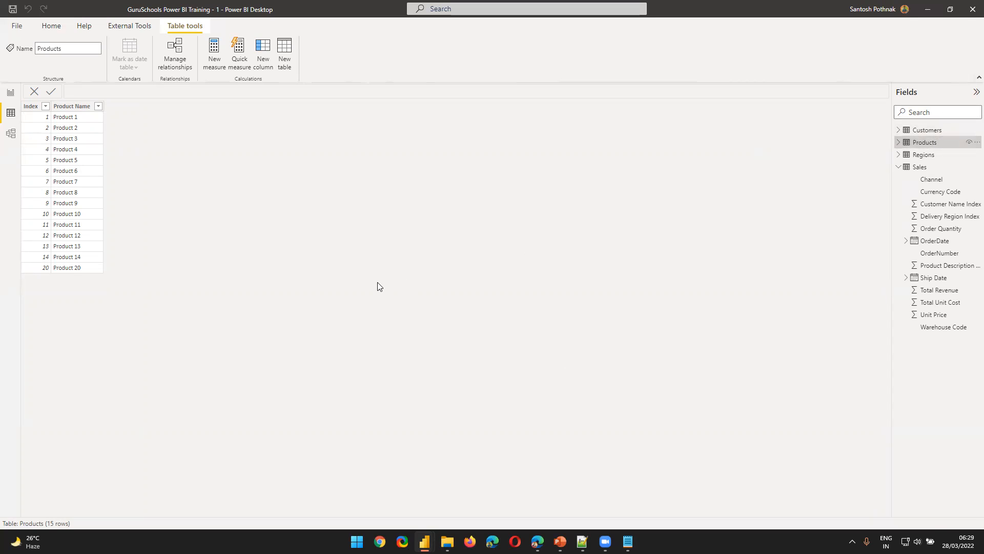
Switch to Notepad, extend the DIMENSION TABLE line with ", PRODUCTS, REGION", and highlight SALES TABLE in the FACT TABLE line
key(alt+Tab)
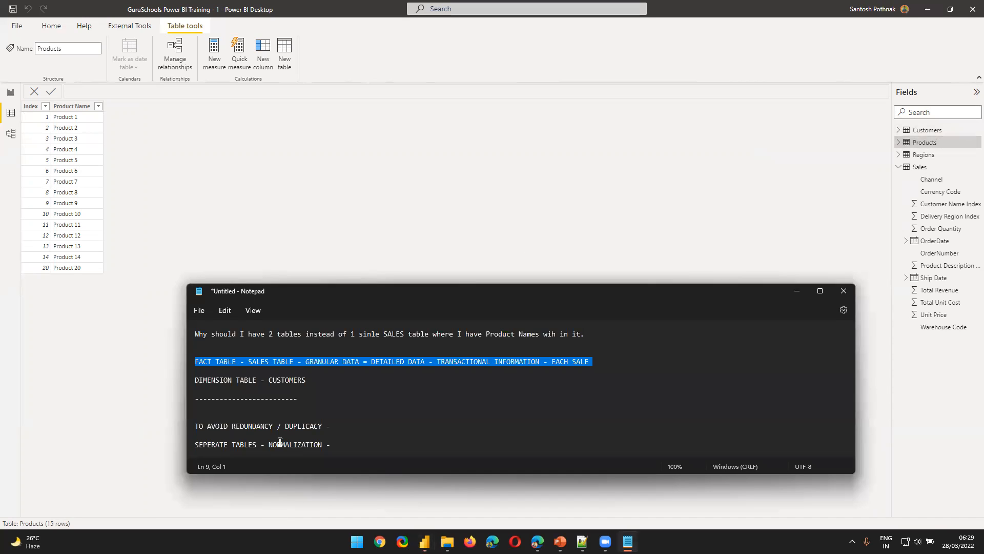
scroll(282, 434, up, 1)
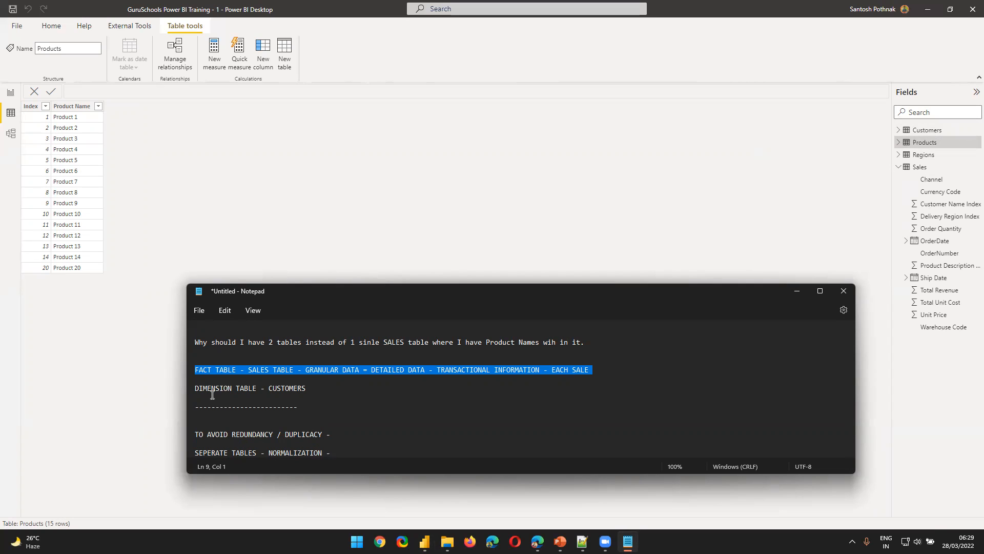
key(Down)
drag(209, 390, 308, 380)
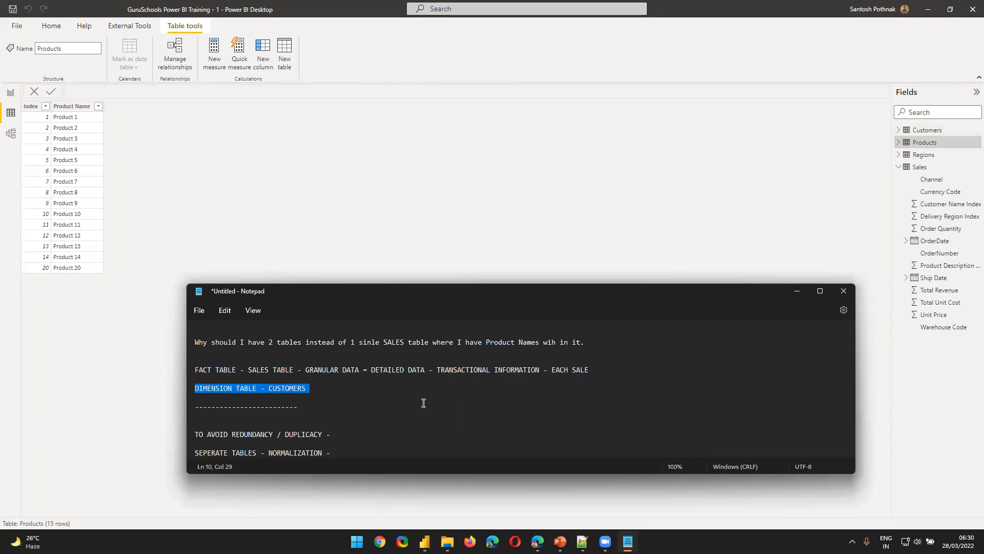
click(383, 385)
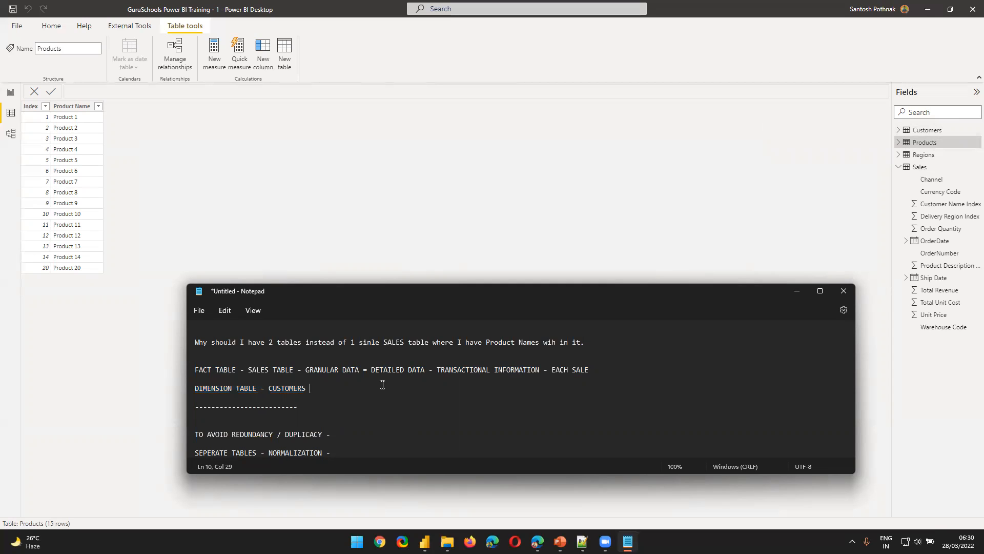
text(, PRODUCTS, REGION)
drag(251, 370, 291, 370)
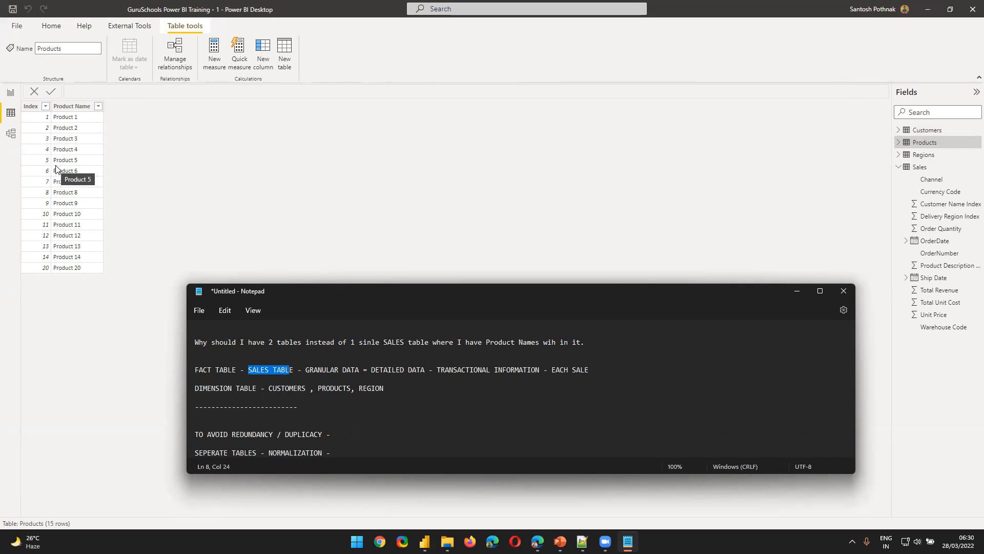
Switch to Power BI and examine the Unit Price, Total Unit Cost and Total Revenue columns of the Sales table
click(919, 172)
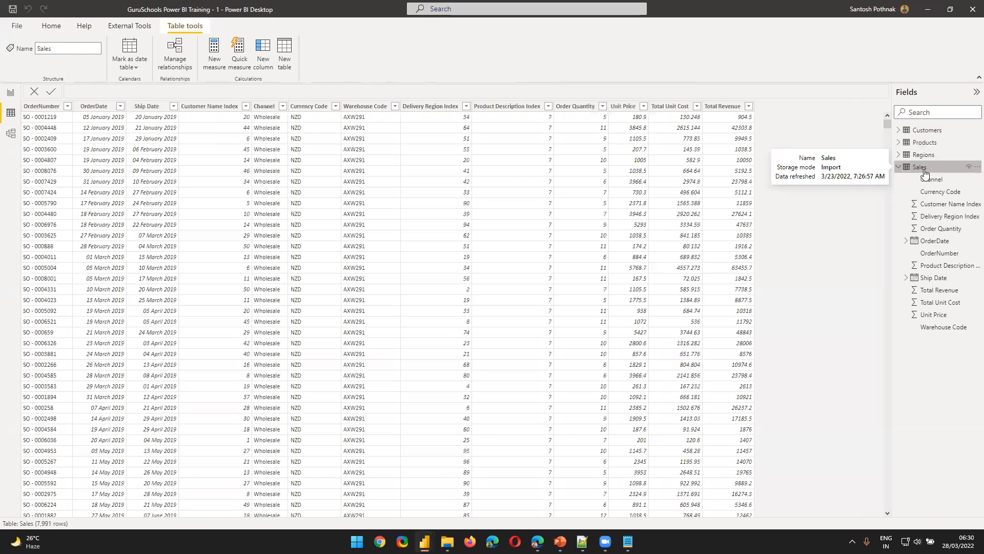
click(623, 107)
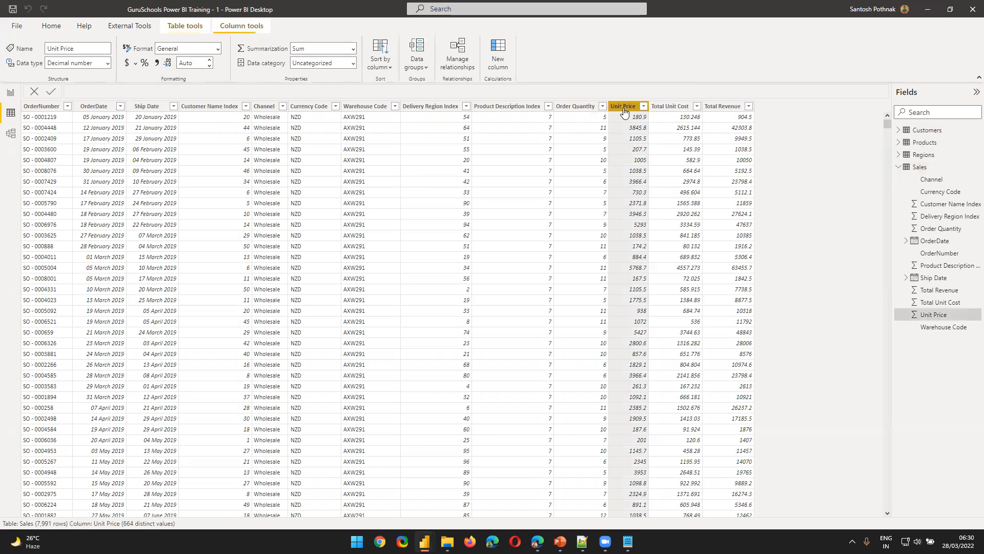
click(670, 107)
click(722, 107)
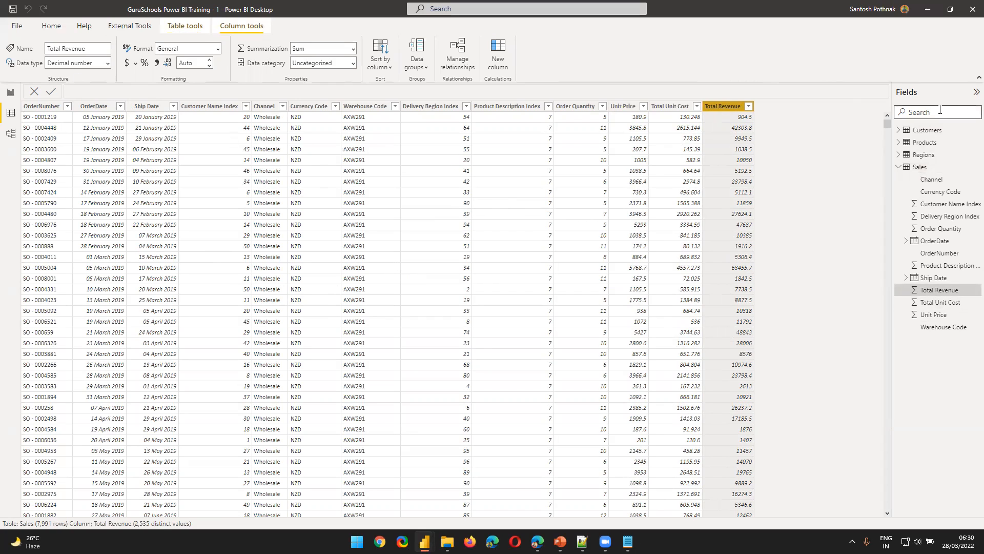
View the Customers table and examine the postcode, Longitude and Latitude columns of the Regions table
click(927, 130)
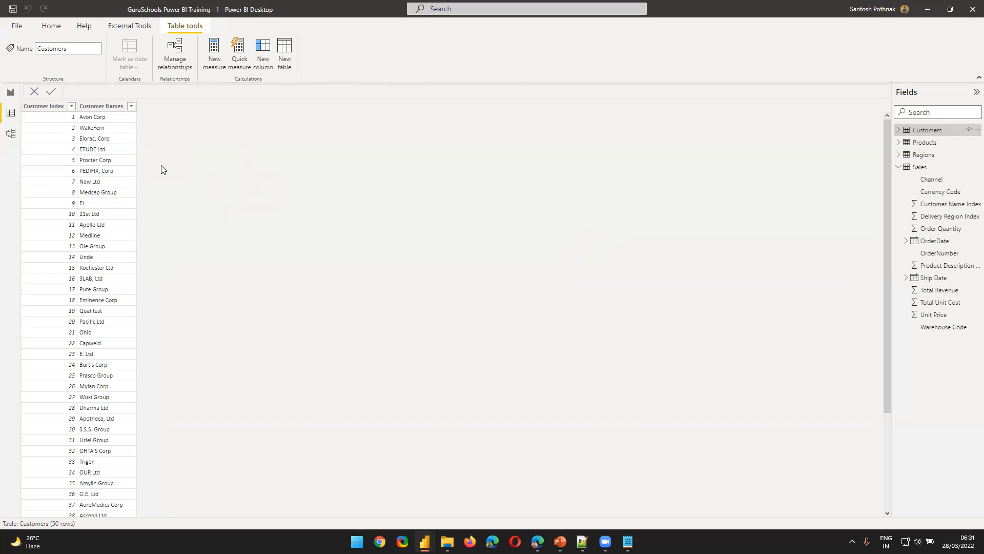
click(923, 154)
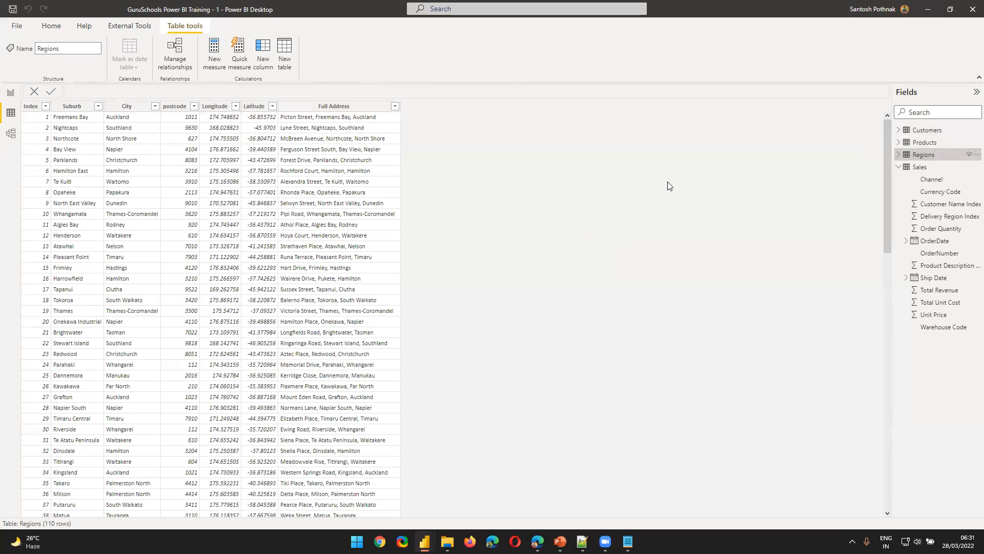
click(186, 108)
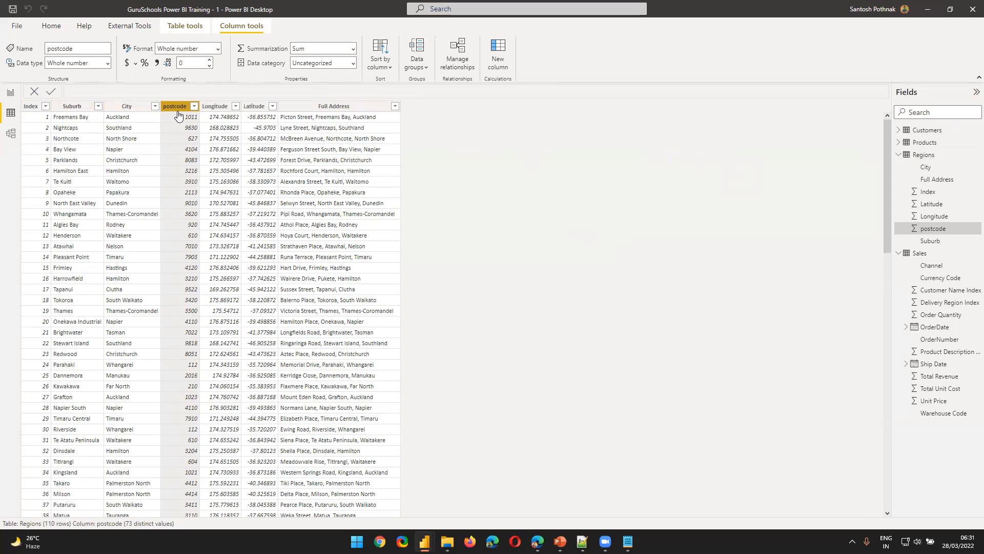
click(218, 106)
click(252, 105)
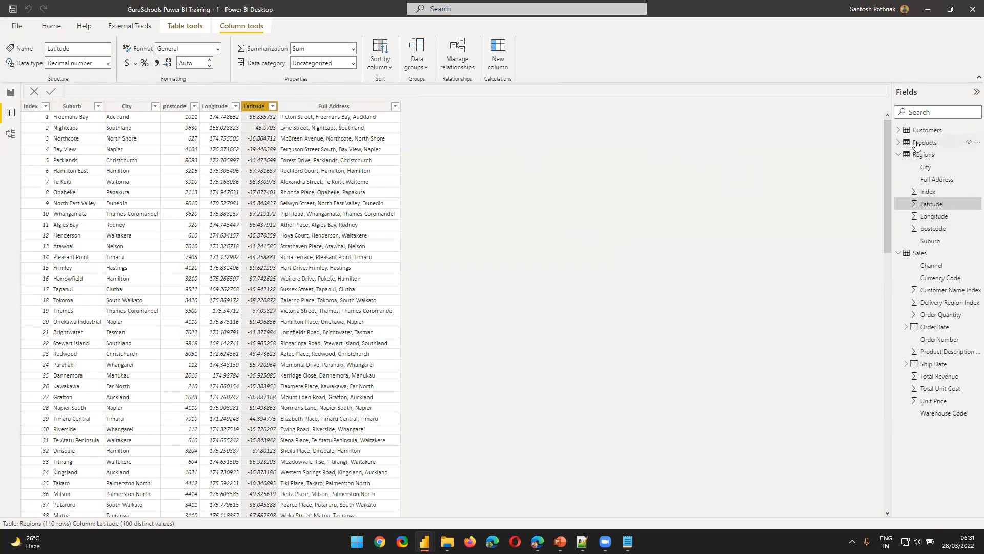
Compare the Sales table with the Regions table and collapse the field lists of both
click(927, 253)
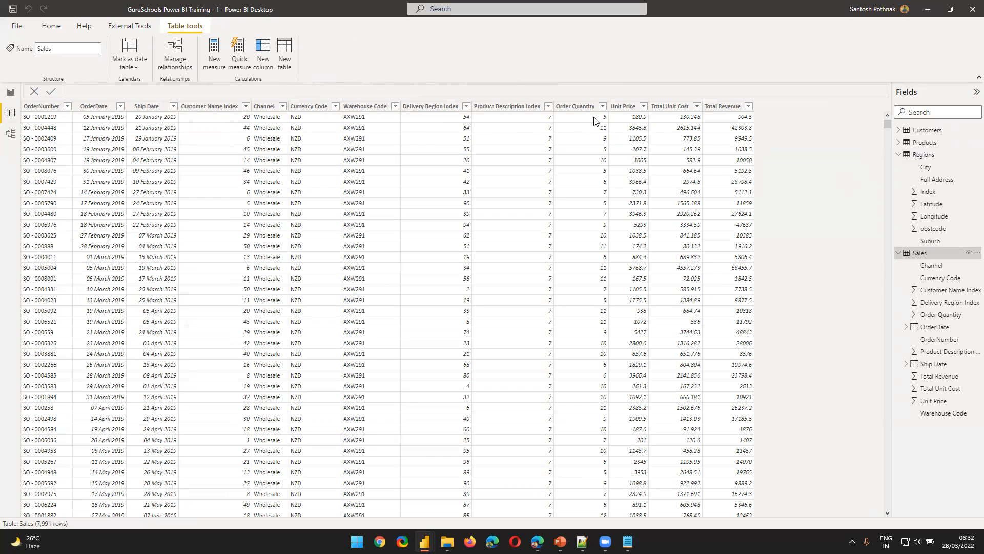
click(923, 155)
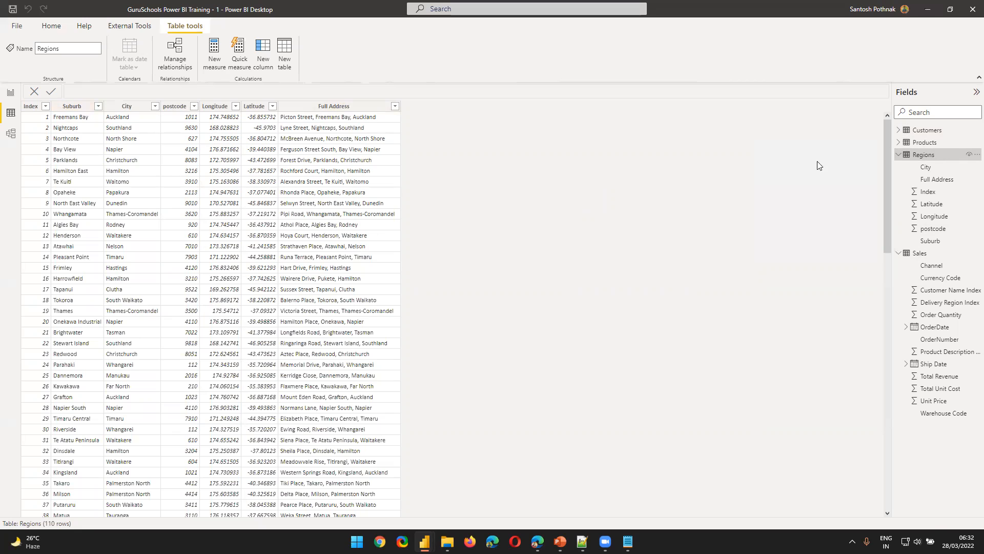
click(900, 155)
click(900, 167)
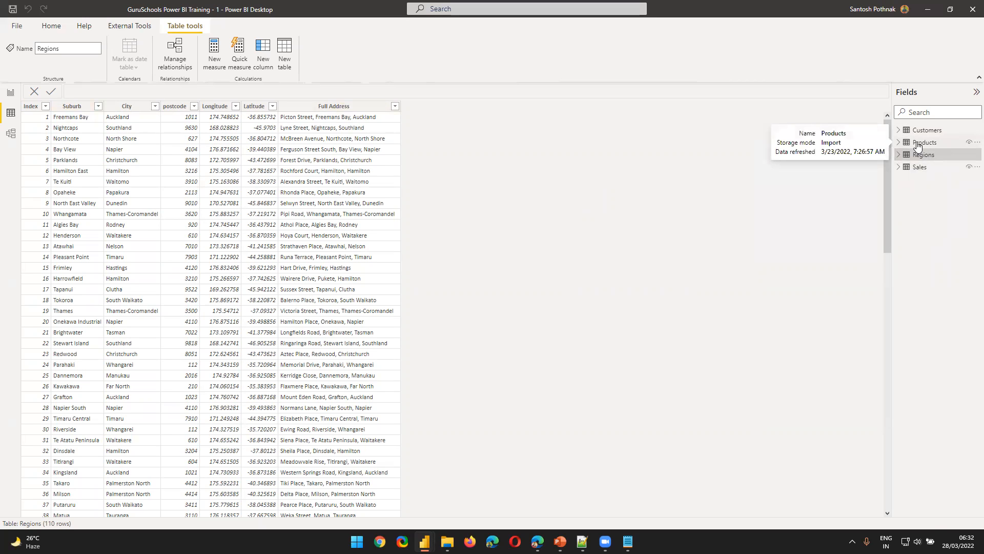
Open the model diagram and spread out the table cards, with Customers below Products, Regions beside Customers, and Sales above Regions
click(11, 133)
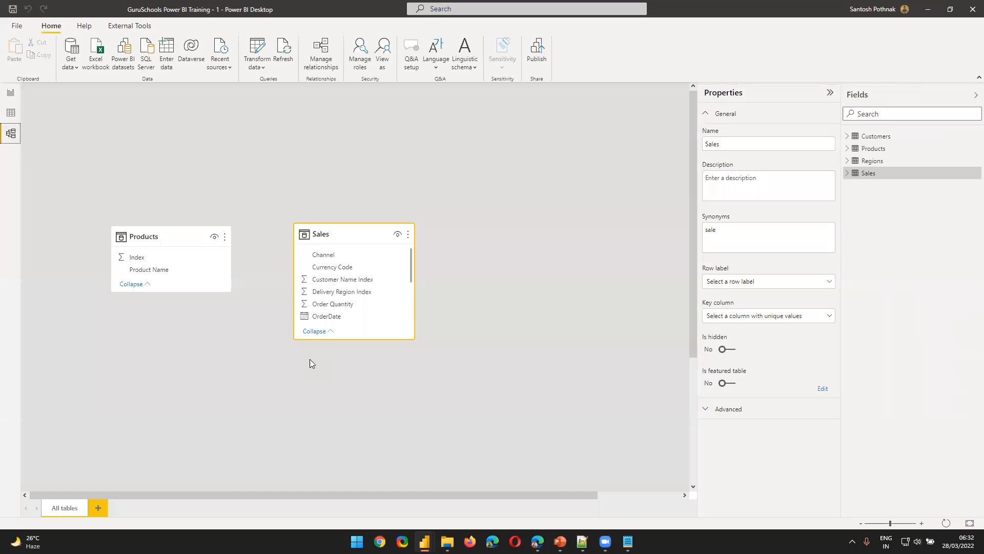
scroll(584, 445, down, 4)
drag(599, 320, 180, 247)
drag(651, 341, 408, 345)
drag(360, 230, 573, 192)
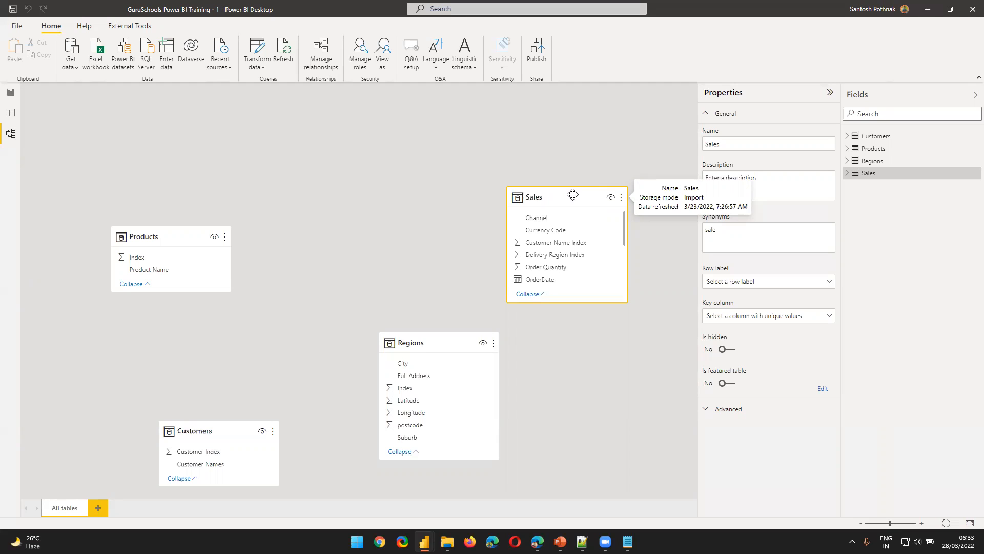
Switch to Notepad and add the heading "EMPLOYEE TABLE -" below the NORMALIZATION line
click(628, 541)
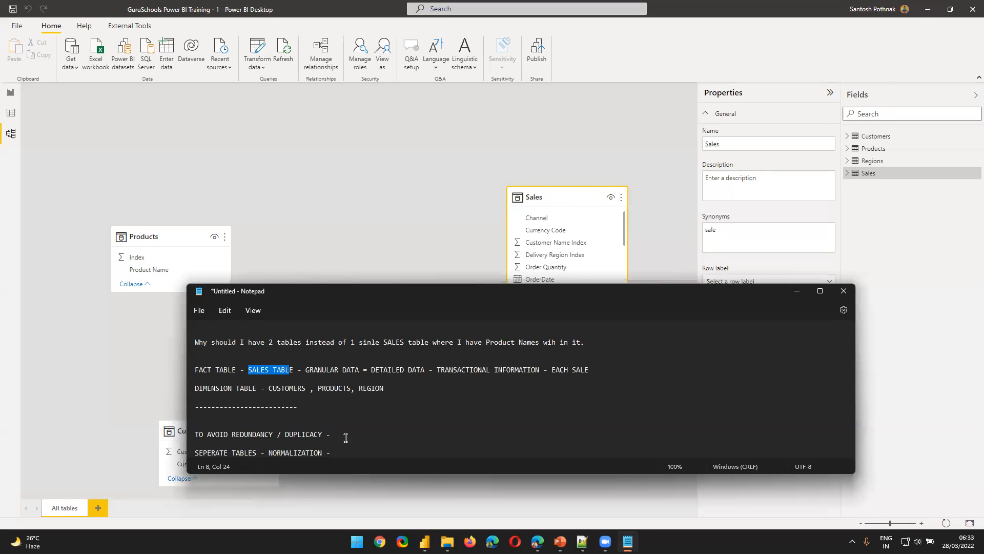
click(374, 453)
key(Return)
key(Return)
key(Return)
key(Return)
text(EMPLOY)
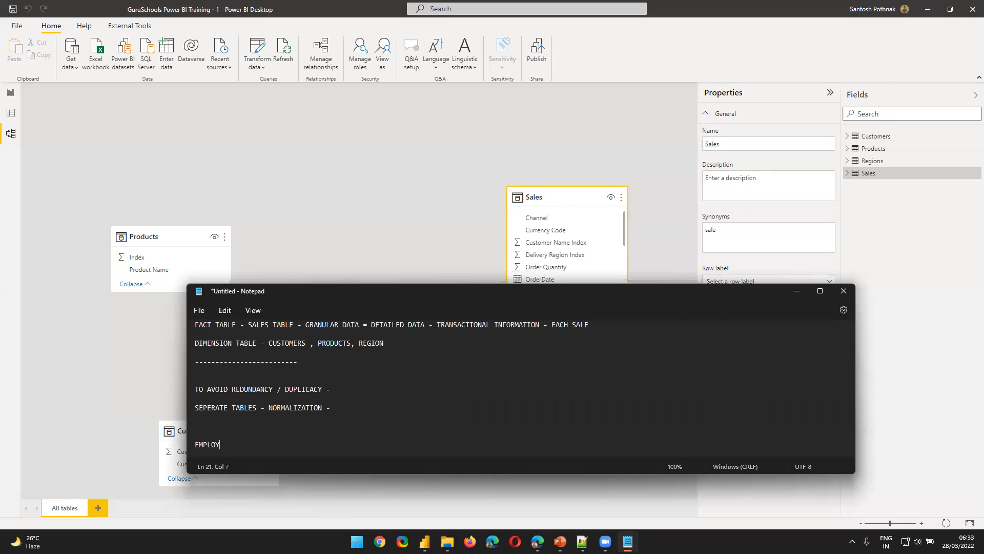
text(EE TABLE -)
key(Return)
key(Return)
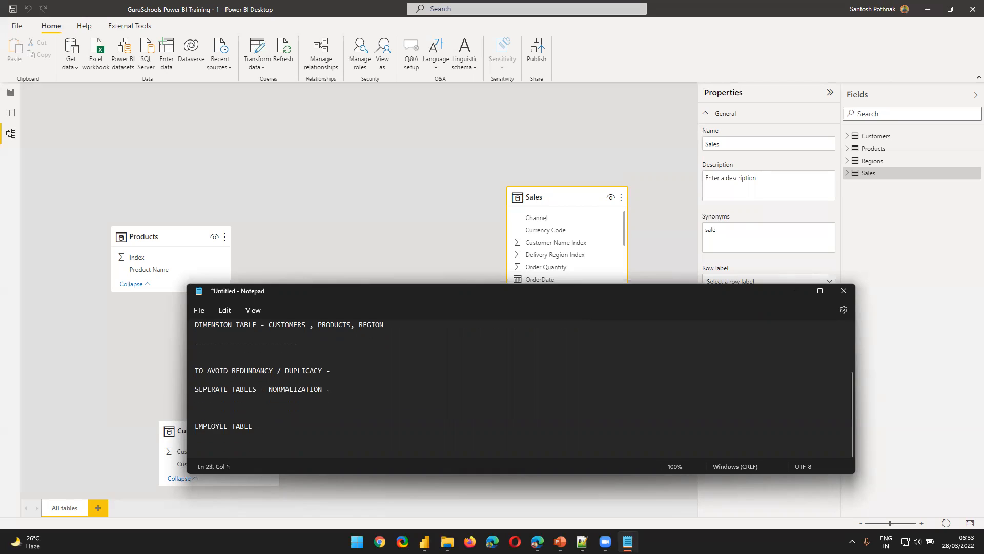
List the employee table's columns as "S.NO , EMPLOYEE NAME , EMPLOYEE DESIGNATIOn", followed by blank lines
text(1)
text(.NO ,)
text( EMPLOYEE NAME)
text( , EMPLOYEE )
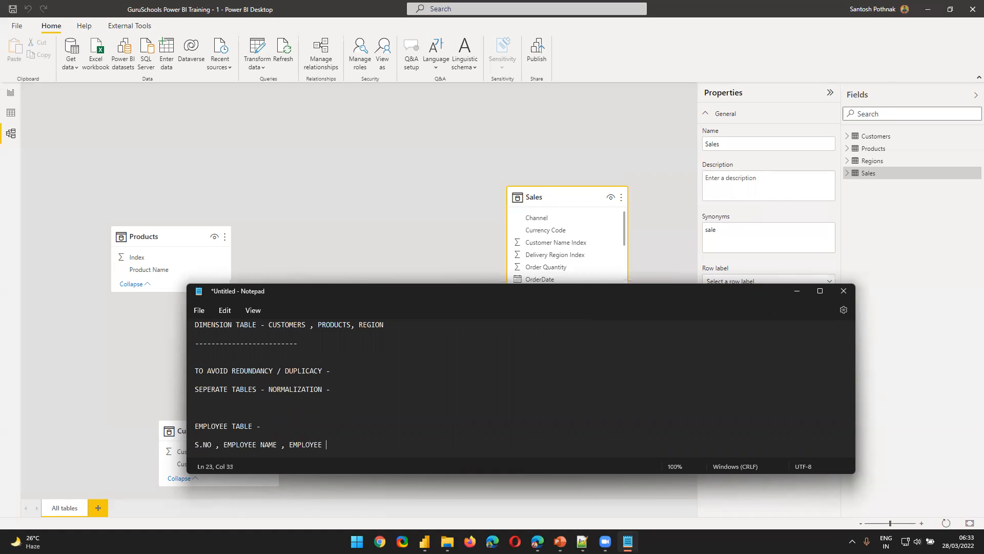
text(DESIGNATIOn)
key(Return)
key(Return)
key(Return)
key(Return)
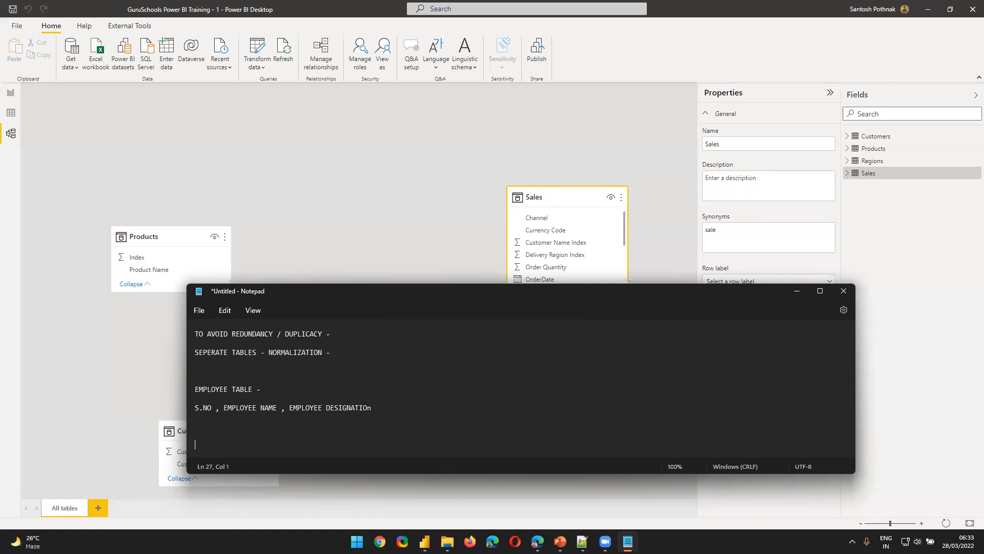
Add a "SALARY TABLE -" heading with "EMPLOYEE ID , EMP SALARY , EMP BONUS ," below it, and highlight the salary and bonus columns
text(SALARY TABLE -)
key(Return)
key(Return)
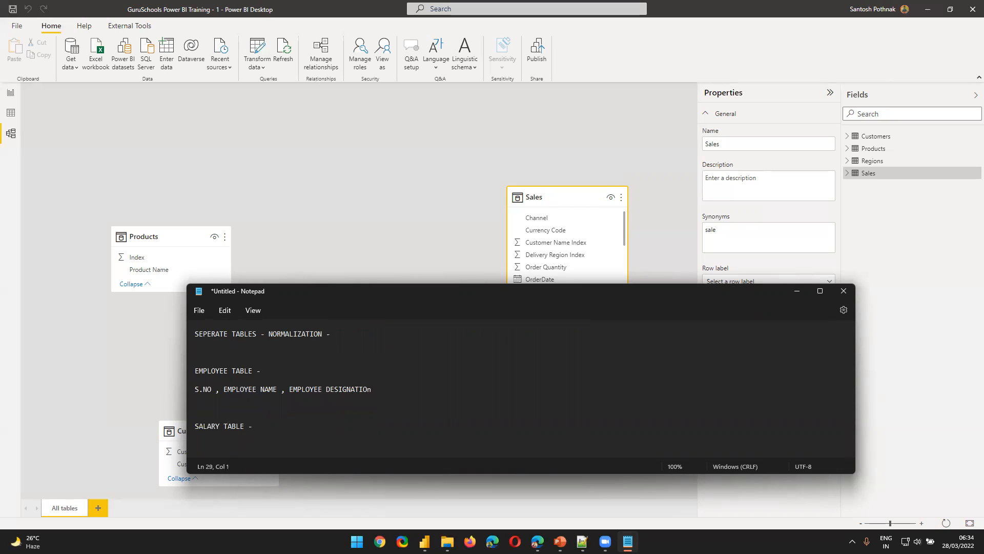
text(EMPLOYEE ID , EMP SALARY , EMP BONUS ,)
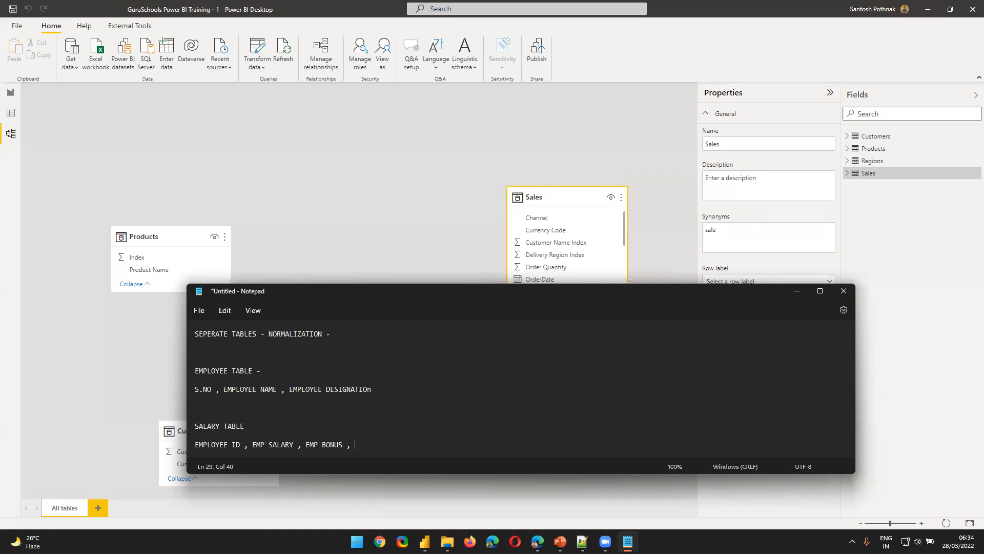
drag(254, 444, 402, 443)
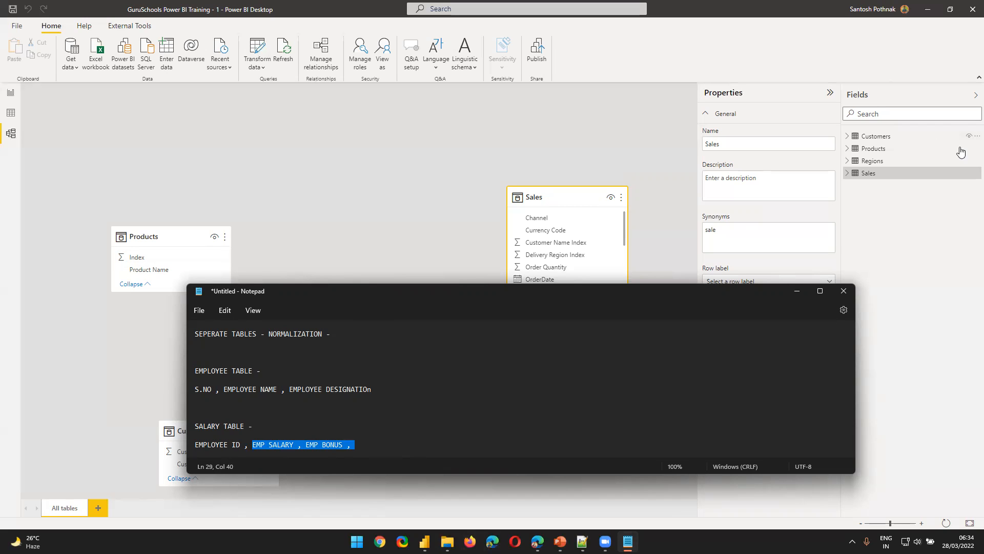
Return to Power BI's table data and view the Sales table followed by the Customers table
click(10, 117)
click(11, 117)
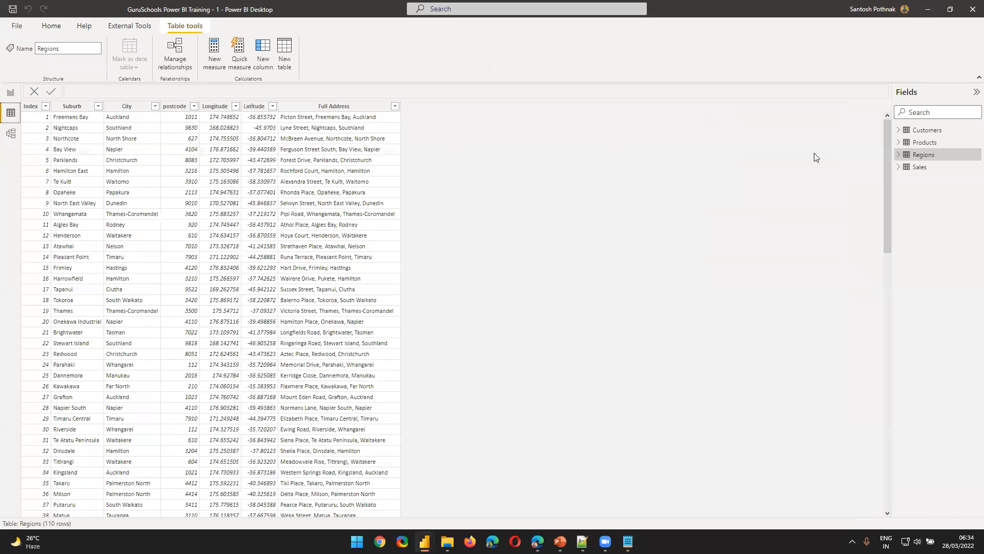
click(920, 171)
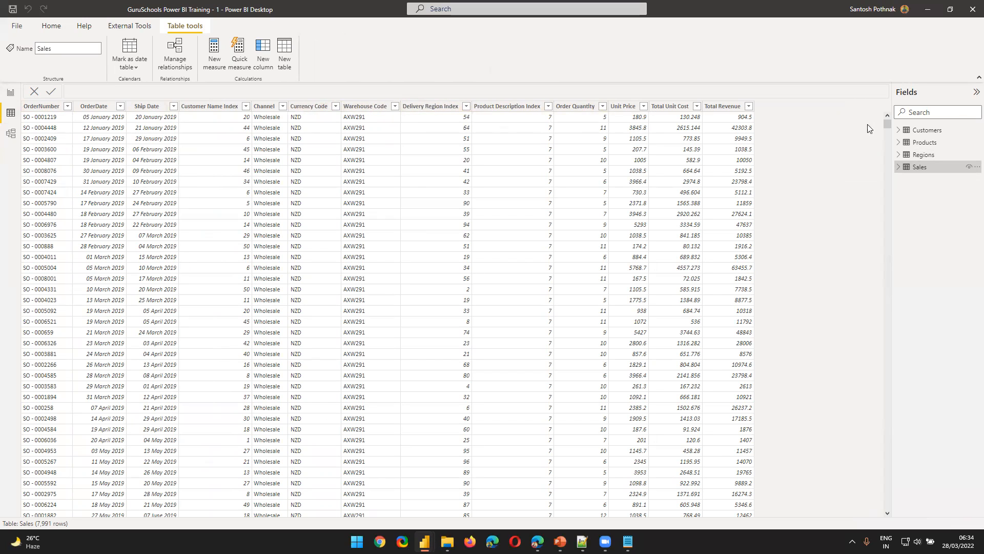
click(925, 132)
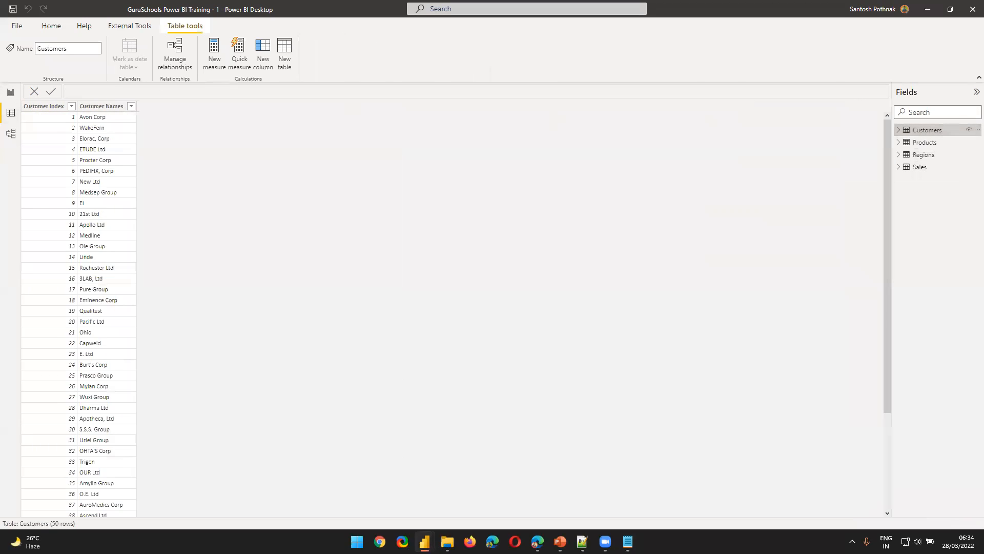
Rename the Customer Index column of the Customers table as "Customer ID"
click(33, 107)
double_click(33, 106)
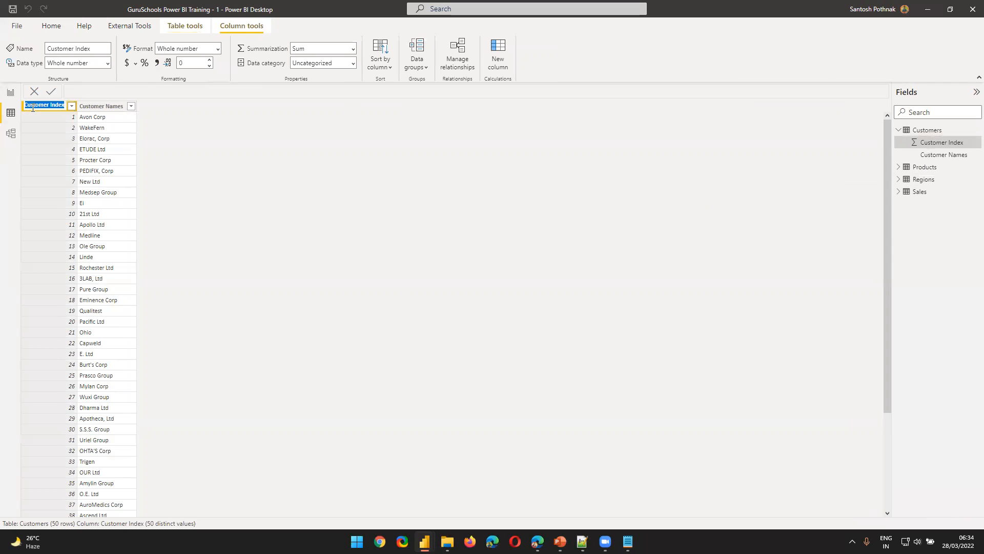
text(Cutoemr I)
key(BackSpace)
key(BackSpace)
key(BackSpace)
key(BackSpace)
key(BackSpace)
key(BackSpace)
key(BackSpace)
text(stomer)
double_click(33, 107)
text(Customer ID)
click(92, 139)
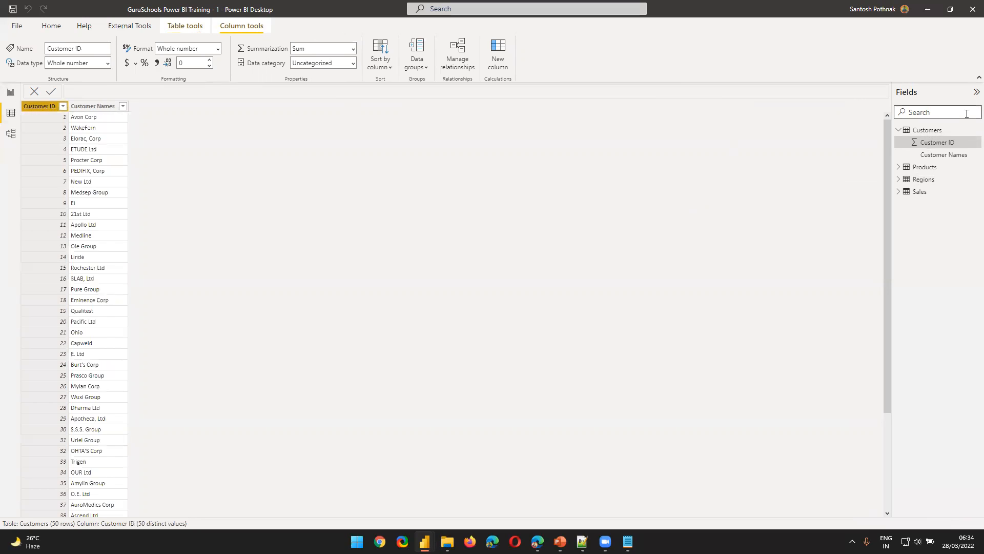
Rename the Customer Name Index column of the Sales table as "Cusotmer ID"
click(931, 192)
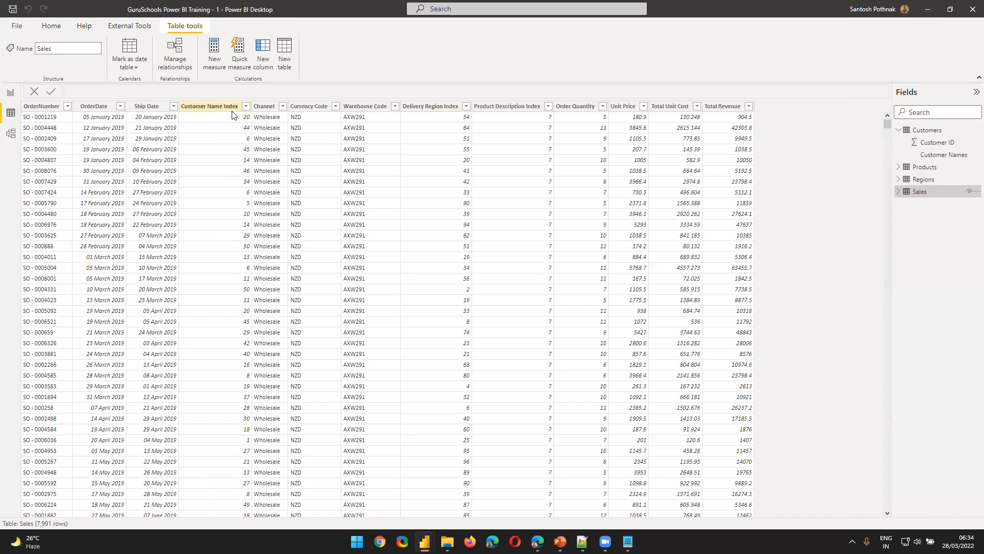
double_click(219, 106)
text(Cusotmer ID)
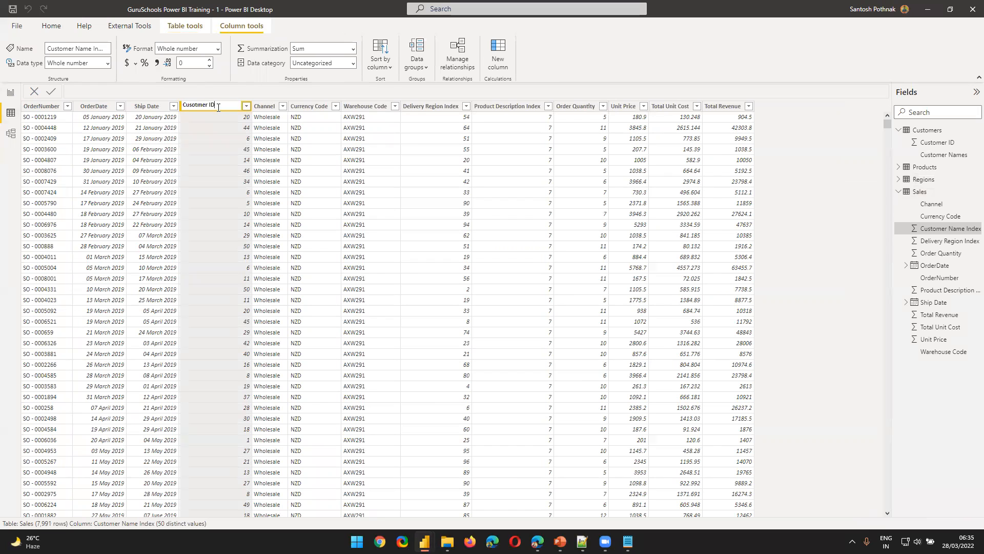
key(Escape)
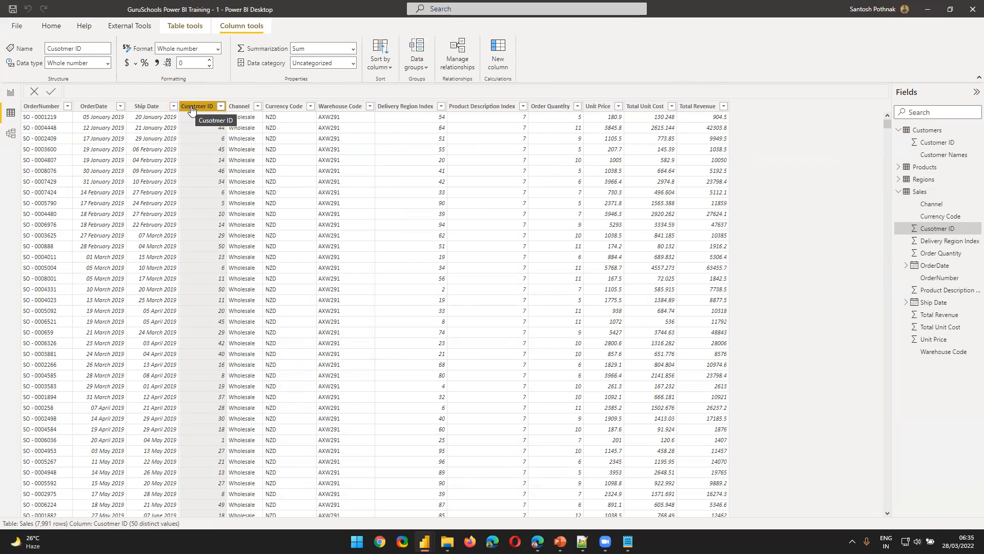
Open the model view, review the normalization notes in Notepad by highlighting the employee table heading, and return to the Power BI model diagram
click(11, 136)
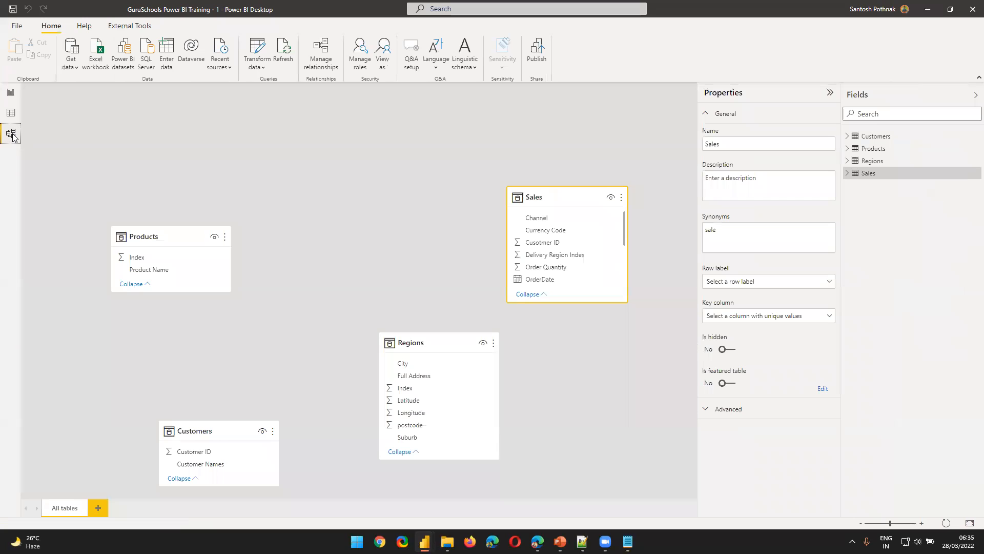
click(628, 541)
scroll(272, 435, up, 3)
scroll(273, 434, down, 3)
scroll(328, 425, up, 5)
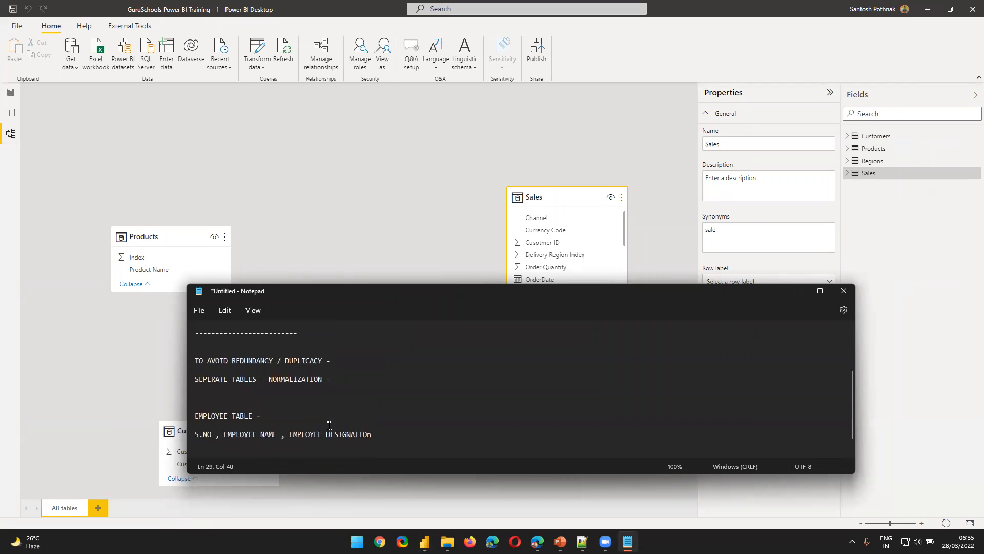
drag(195, 418, 288, 417)
click(277, 388)
click(303, 176)
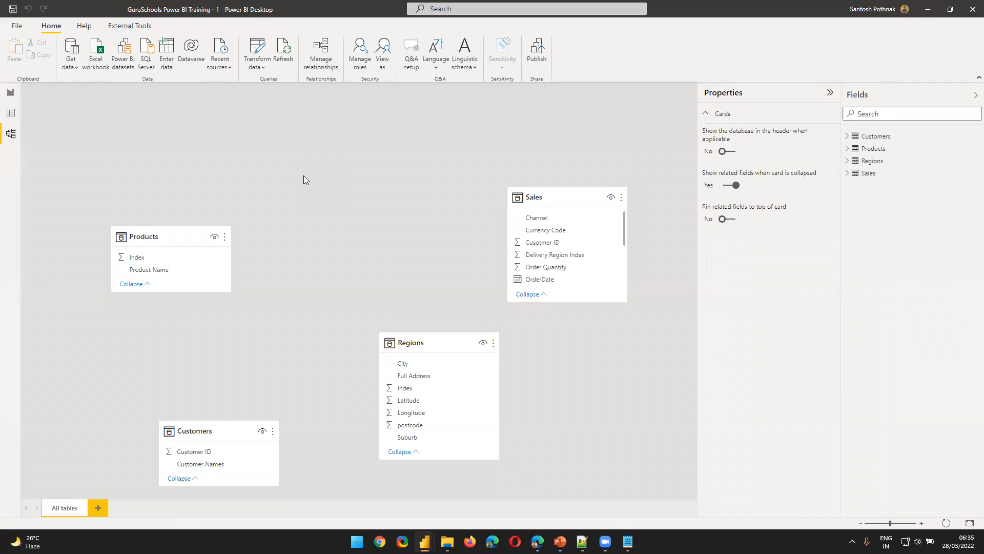
Arrange the Products and Sales tables at nearly the same height in the model diagram and review the index fields they share
drag(170, 236, 181, 187)
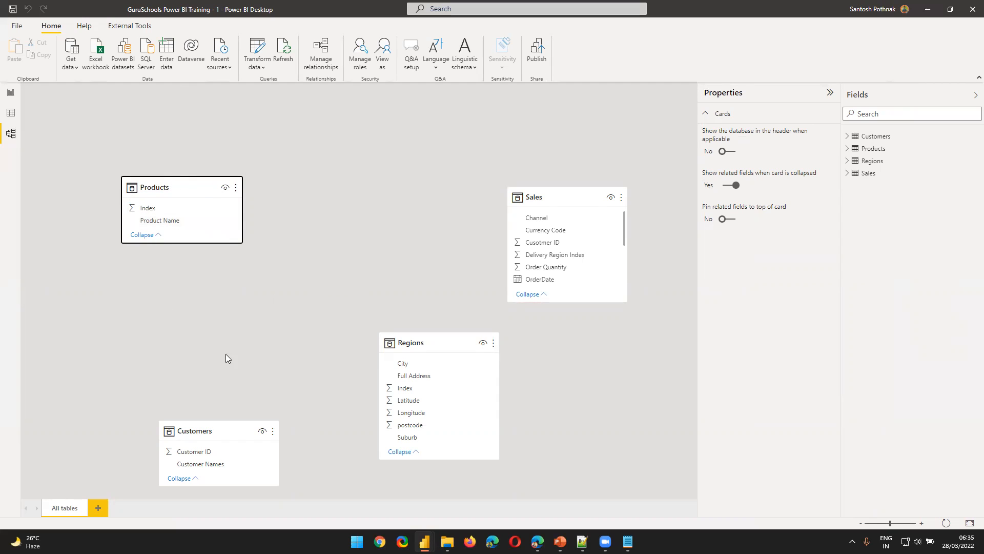
click(150, 190)
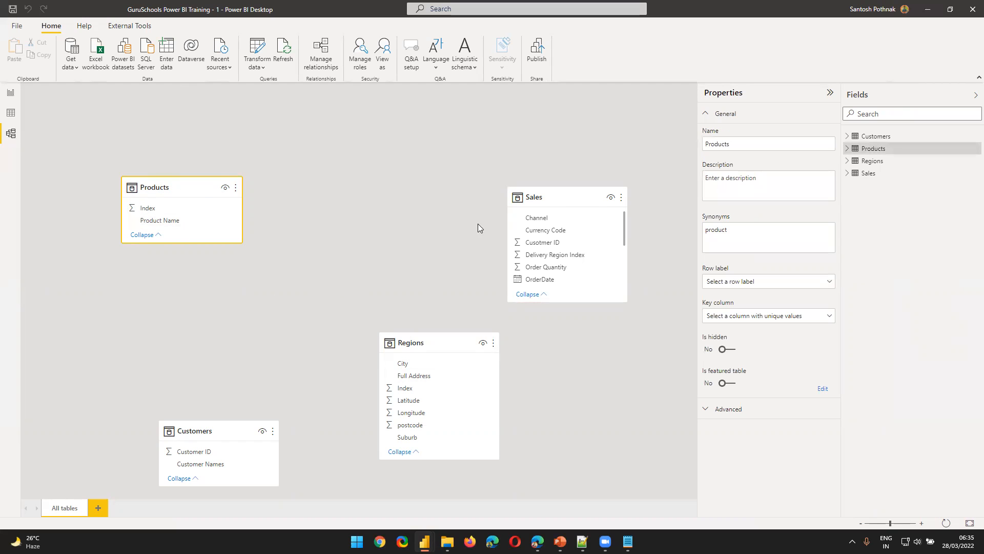
drag(541, 197, 493, 173)
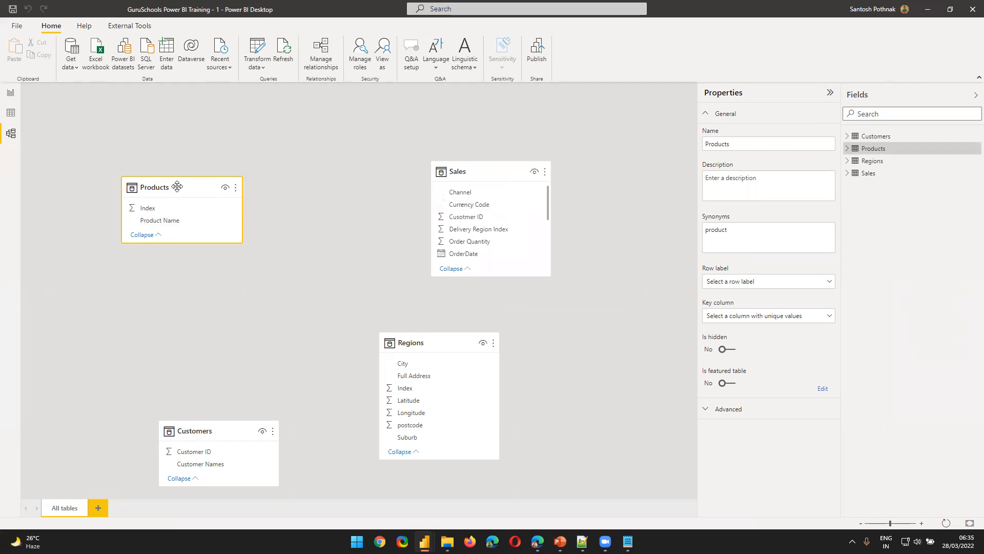
scroll(461, 234, down, 1)
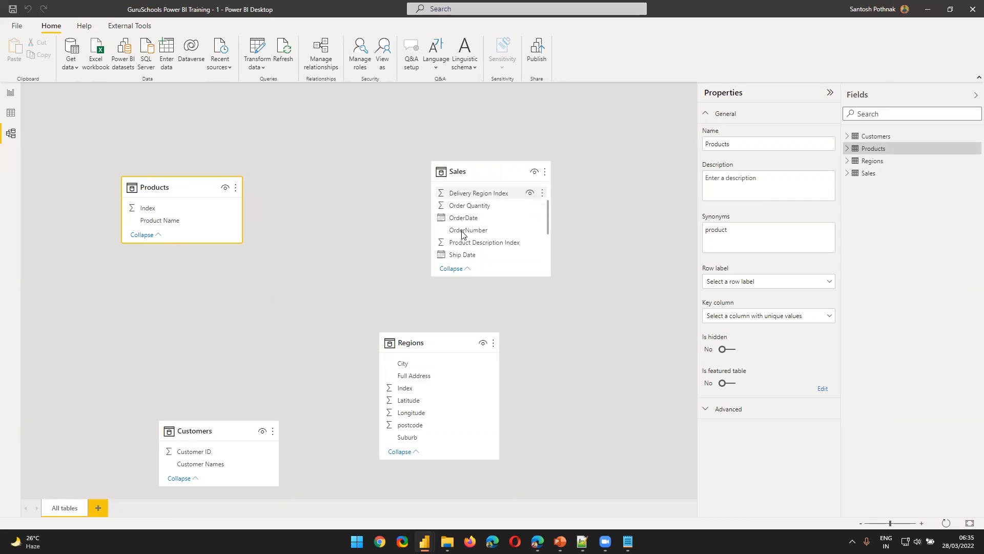
scroll(463, 234, down, 2)
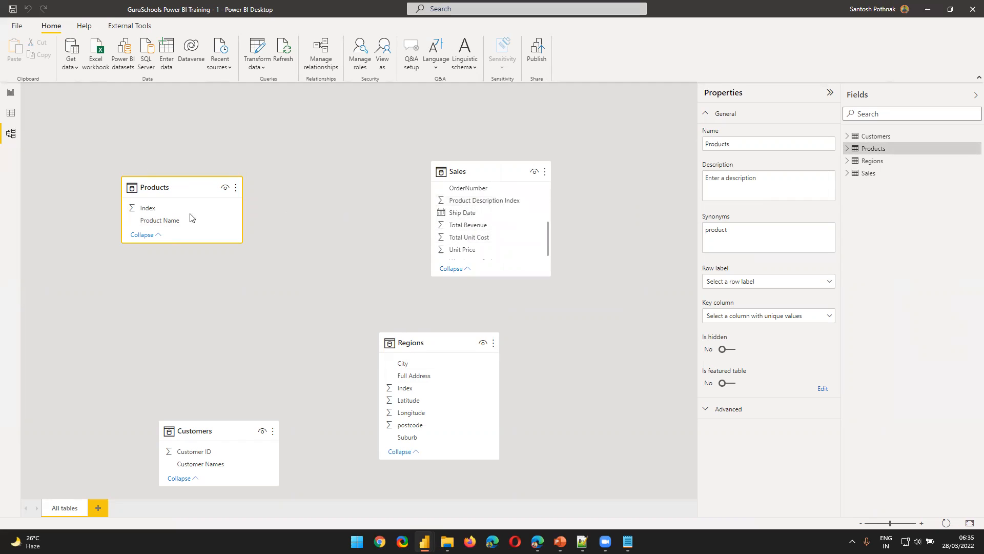
click(168, 210)
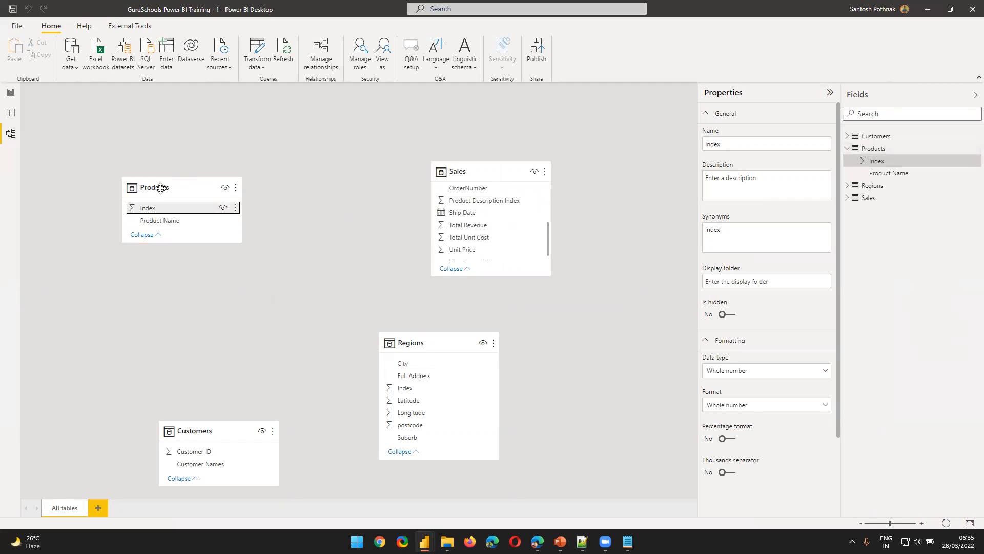
drag(159, 186, 171, 182)
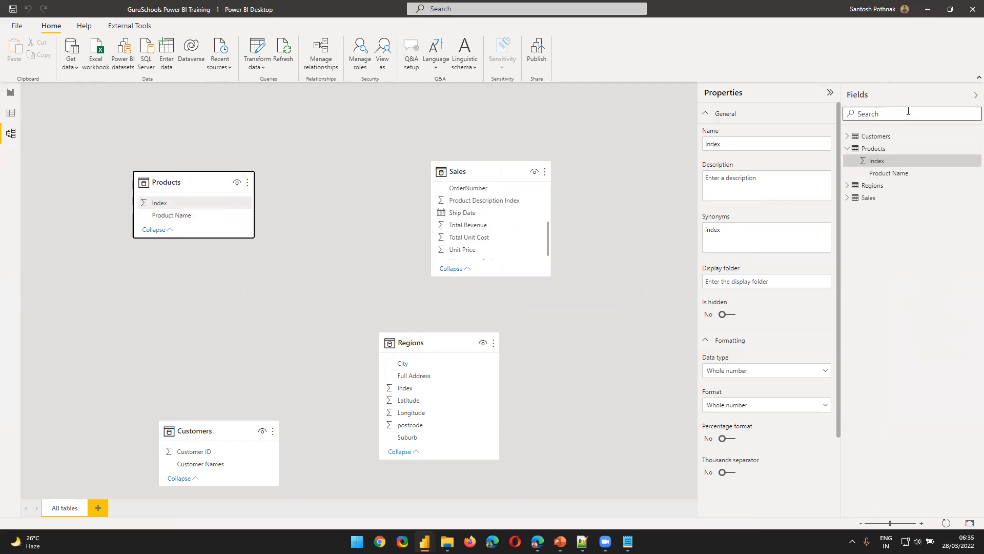
Rename the Index column of the Products table as "Product ID" in the table data
click(11, 112)
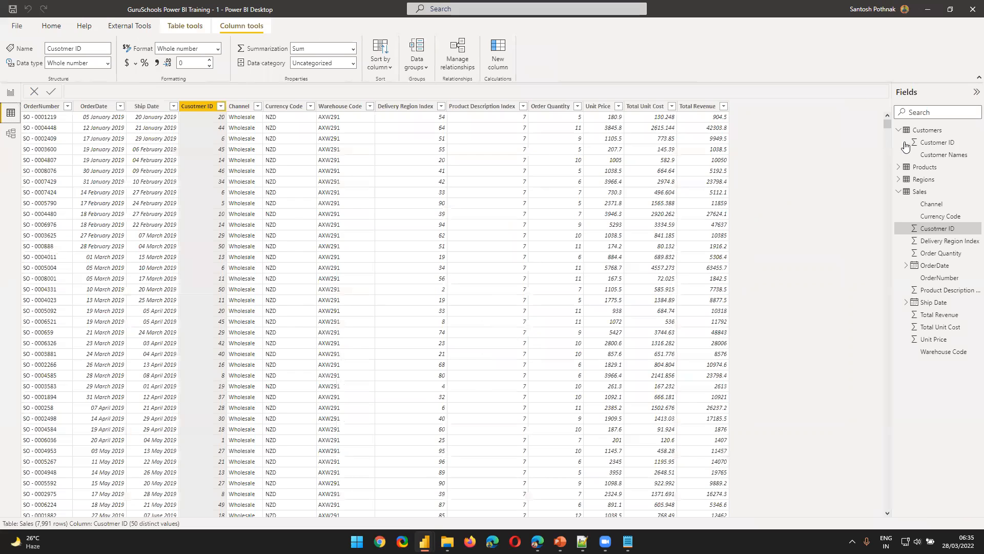
click(925, 166)
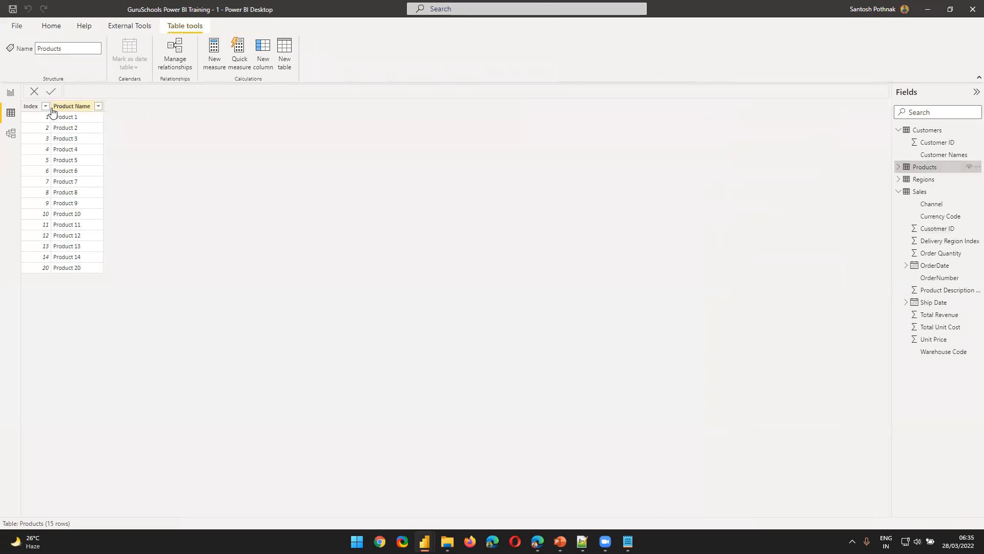
click(32, 107)
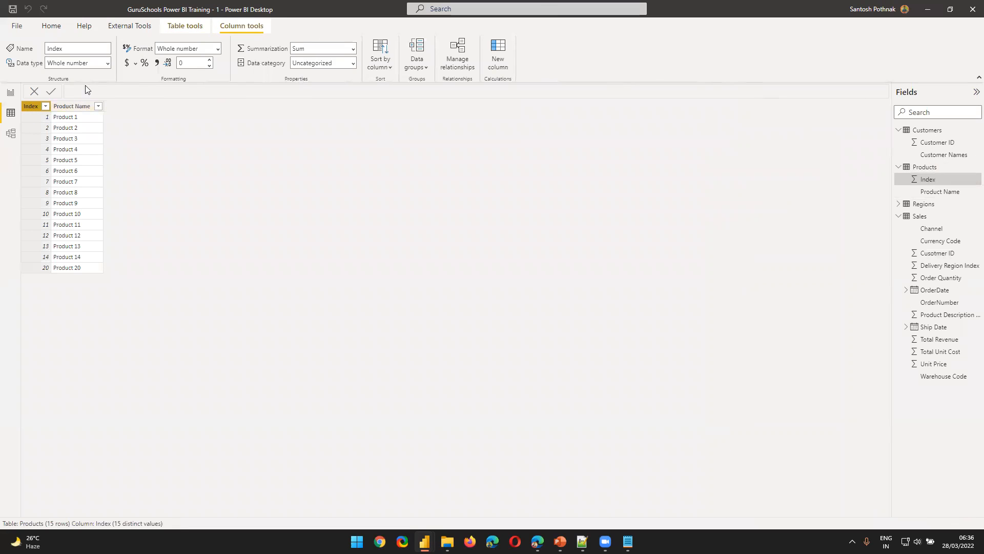
double_click(30, 106)
text(Product ID)
key(Return)
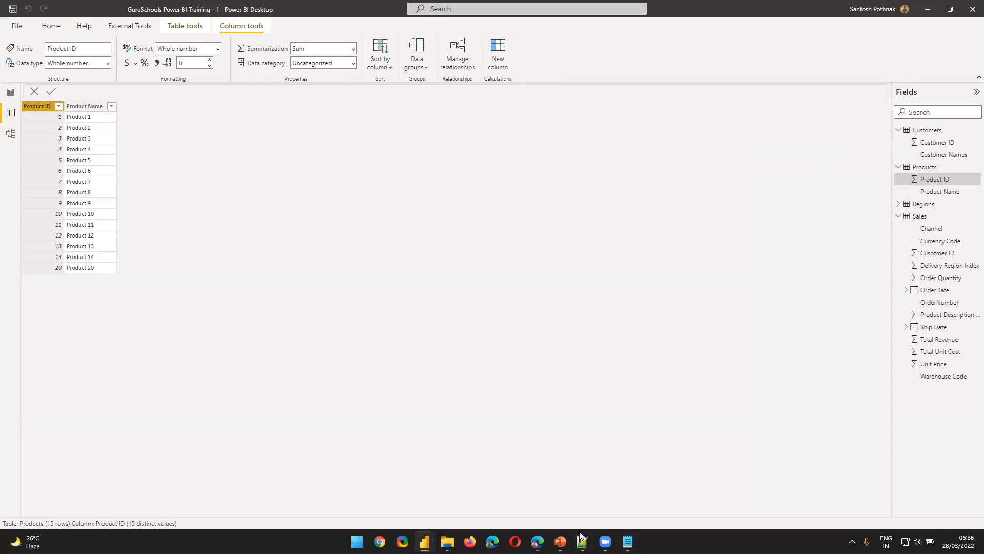
Add "- PRIMARY KEYS" to the end of the dimension table line in the Notepad notes
click(628, 541)
click(444, 415)
text(- )
text(PRIMARY KESY)
key(BackSpace)
key(BackSpace)
text(YS)
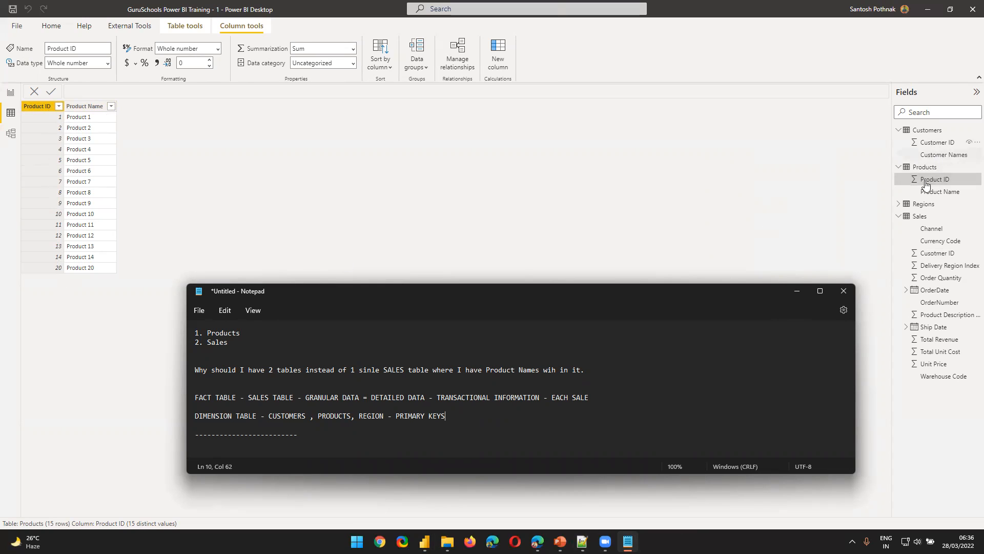
Return to Power BI, show the Sales table's data and select its Delivery Region Index column
click(922, 217)
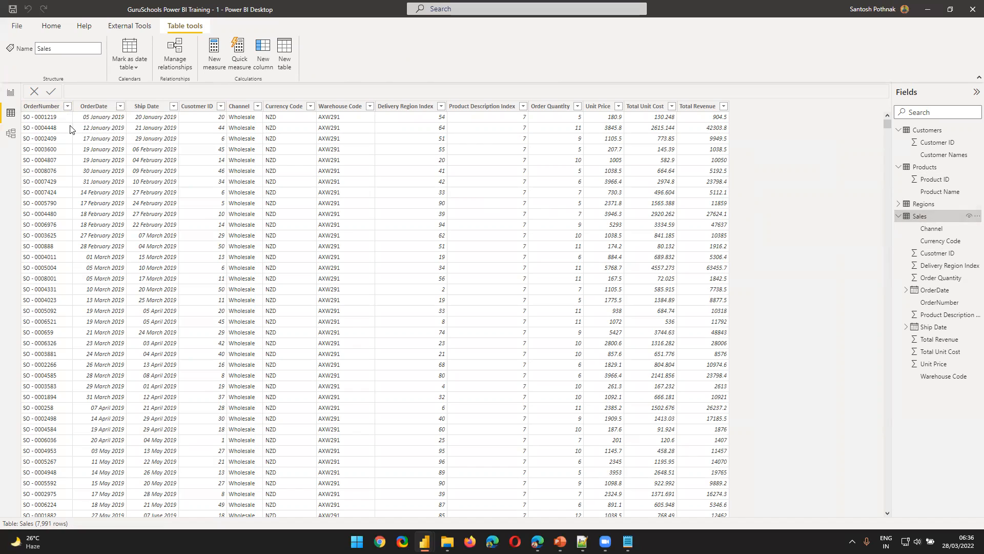
click(409, 104)
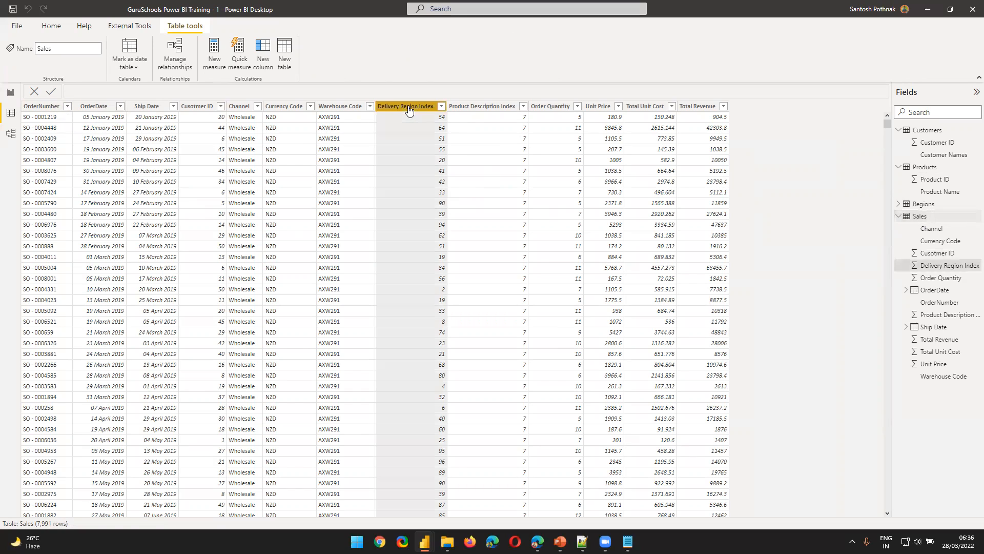
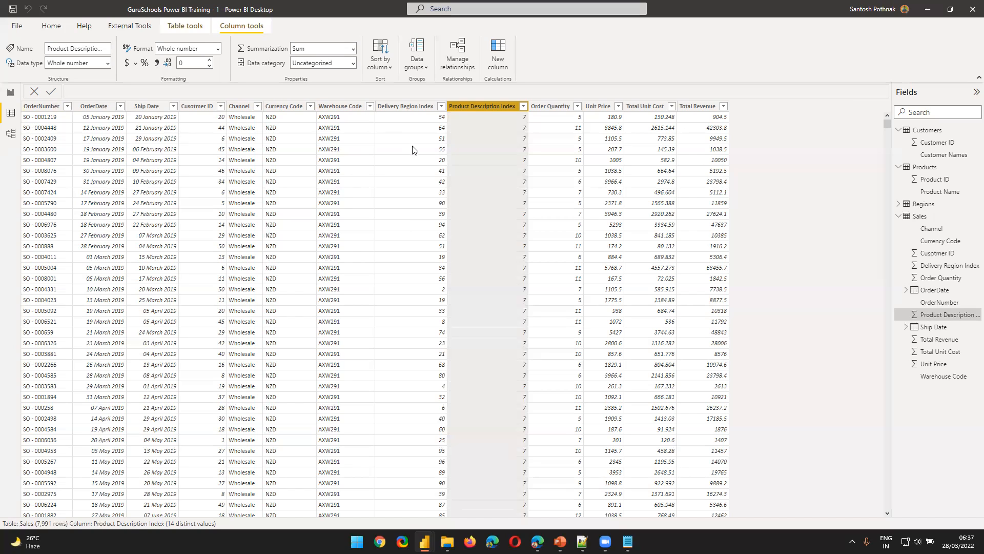
Examine the Delivery Region Index and Cusotmer ID columns in the Sales table data
click(408, 108)
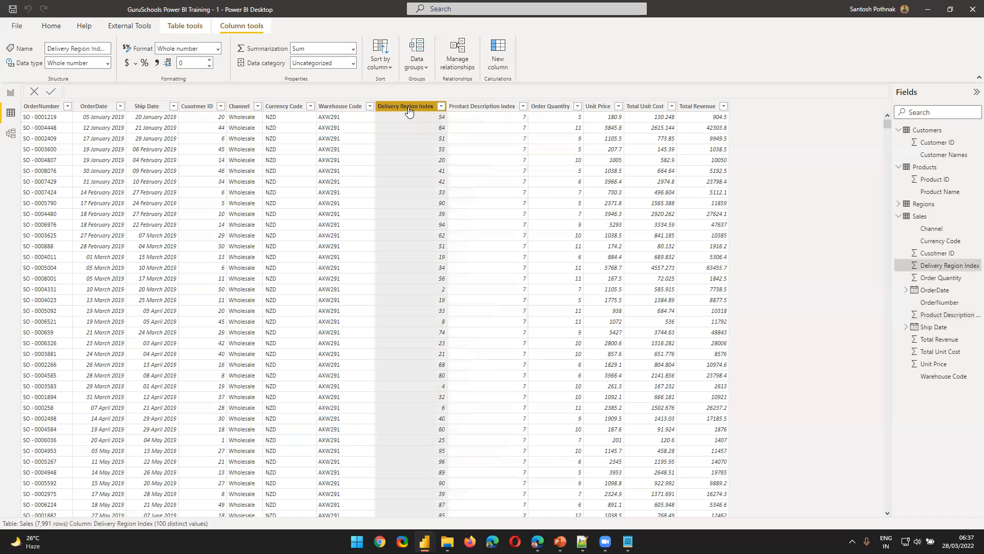
click(197, 108)
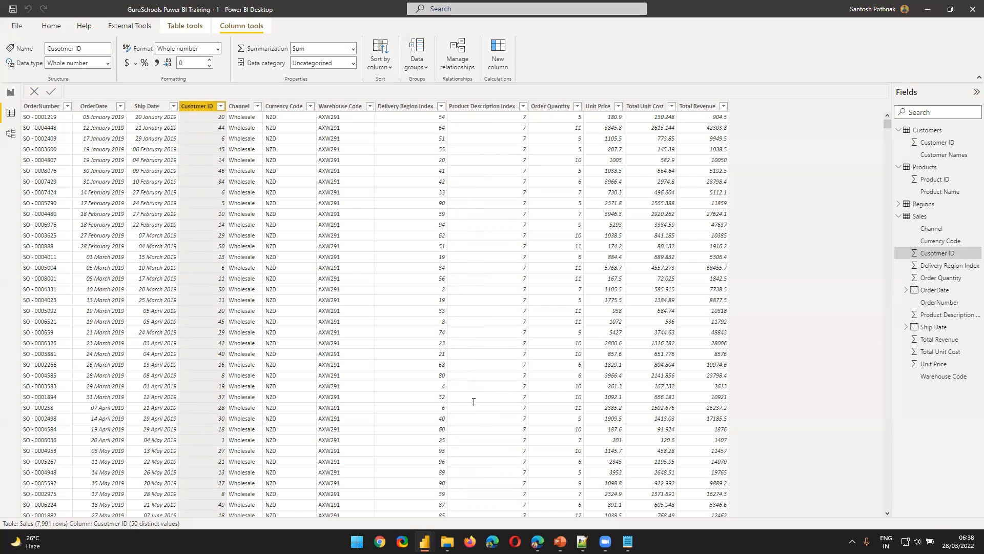
Switch to the Notepad notes and add "KEYS - PRIMARY KEYS / FOREIGN KEYS" after "SEPERATE TABLES - NORMALIZATION -"
key(alt+Tab)
scroll(322, 411, down, 4)
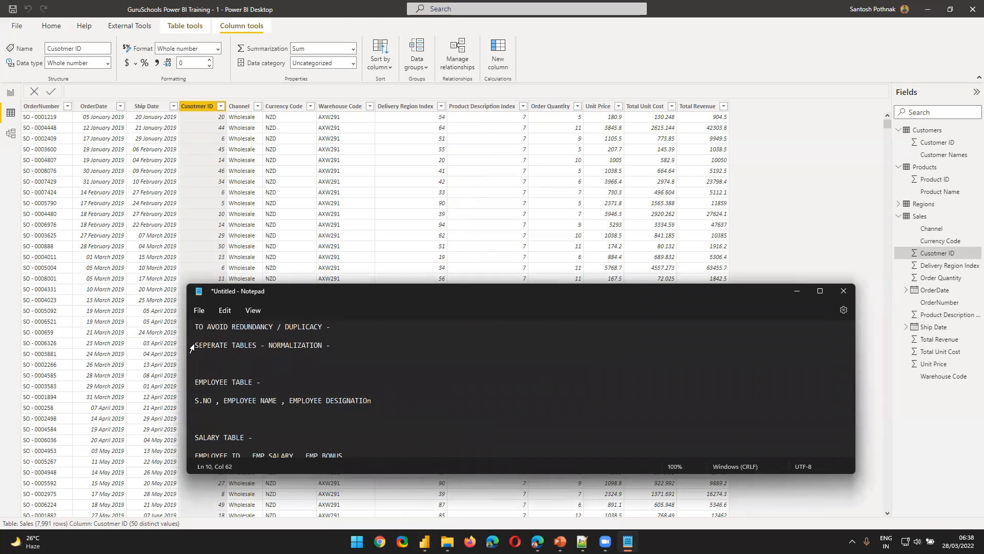
drag(195, 345, 341, 343)
click(341, 343)
text(P)
text(EYS - PRIMARY KEYS / FOREIGN KEYS)
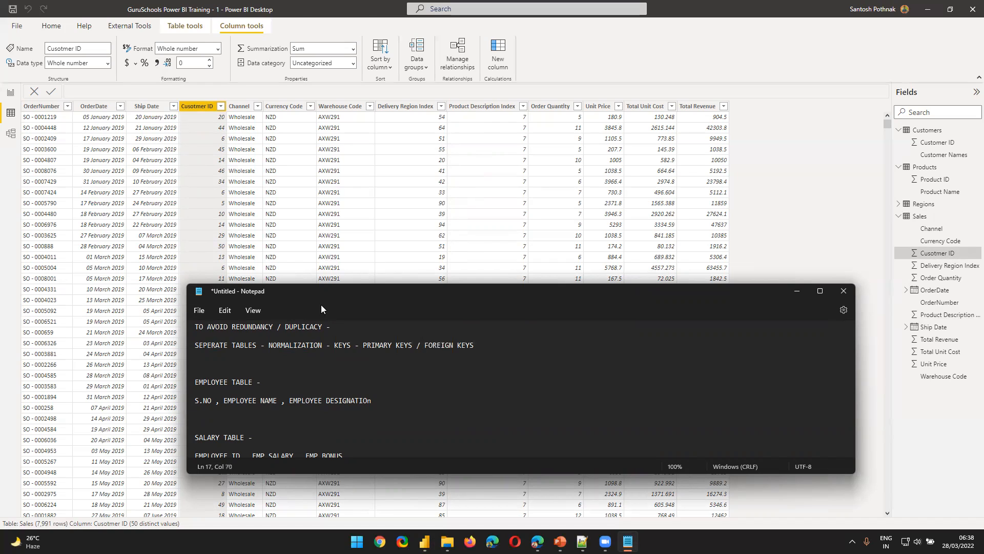
Highlight NORMALIZATION and the primary and foreign key terms on the separate tables line of the notes
drag(268, 346, 340, 356)
click(349, 348)
drag(363, 347, 442, 345)
click(443, 345)
Return to Power BI and review the Customers, Sales and Products table data, with a brief look at the report page
click(951, 131)
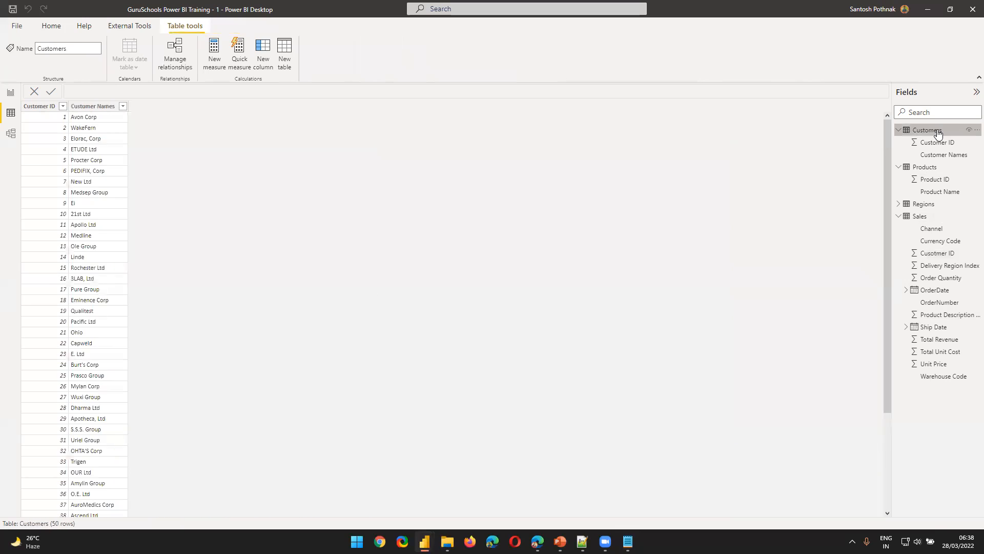
click(109, 110)
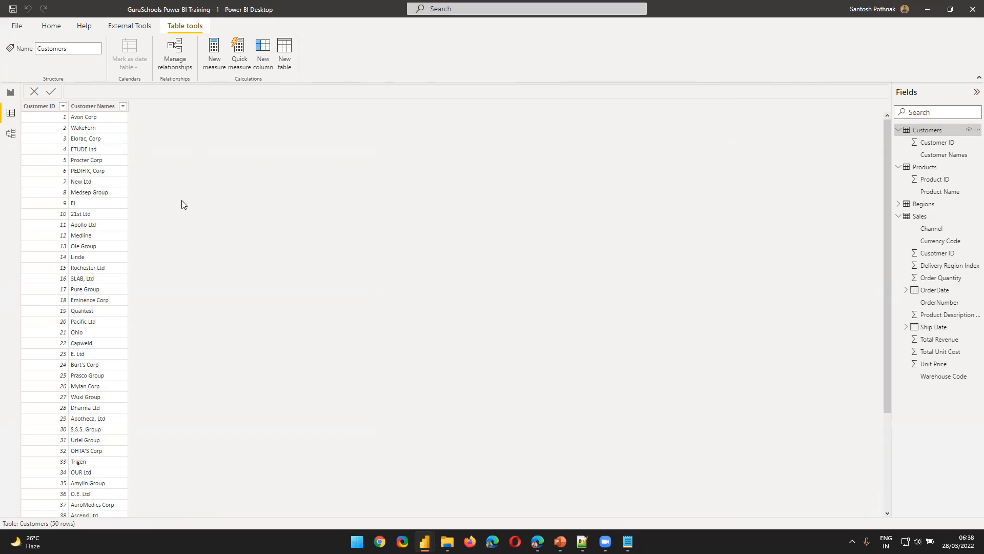
click(917, 216)
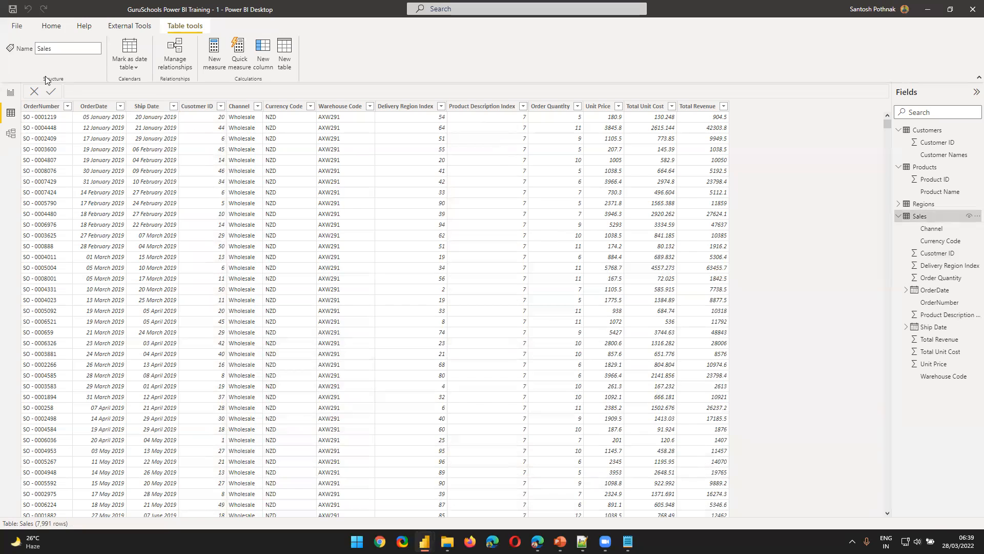
click(10, 92)
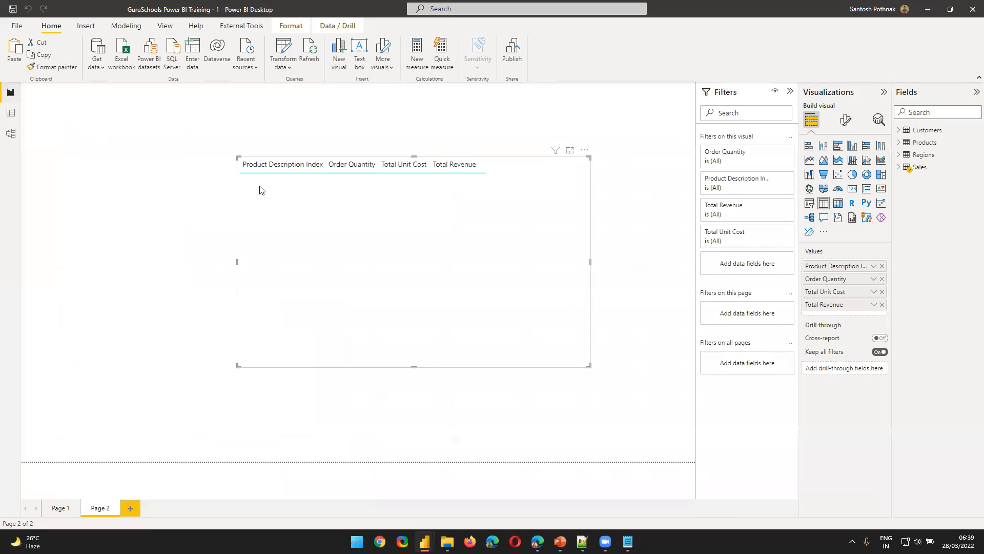
click(11, 113)
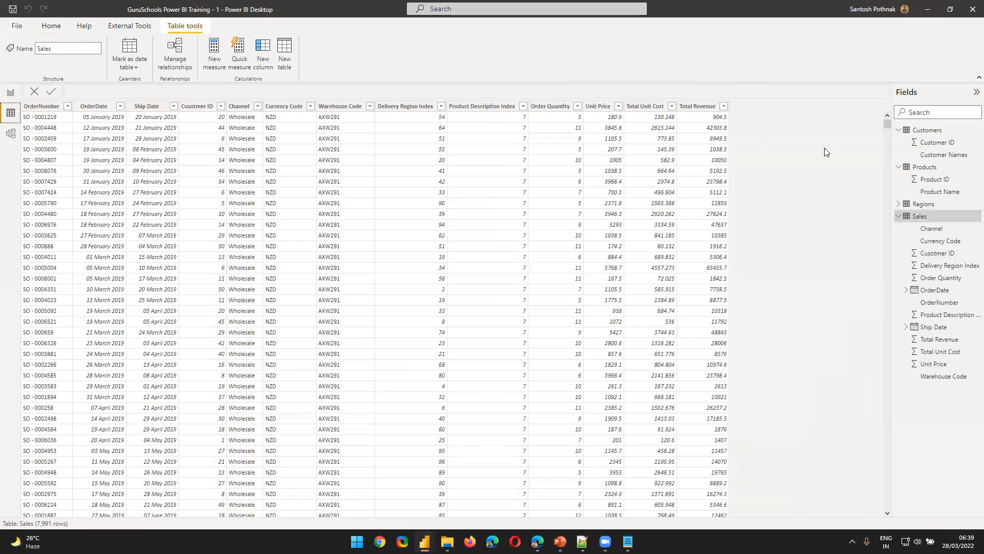
click(927, 167)
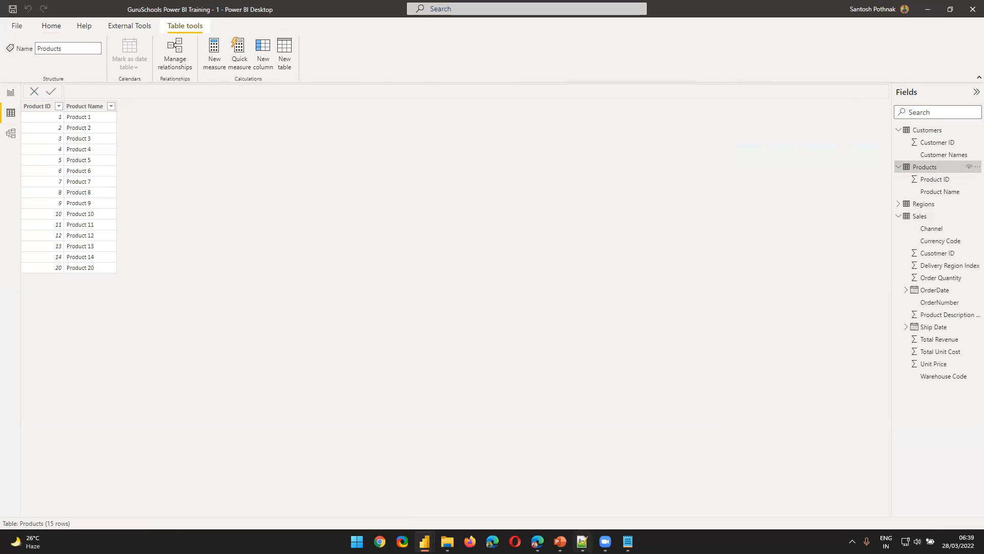
Highlight PRIMARY KEYS and FOREIGN KEYS in the Notepad notes, then select the Product ID column of Products in Power BI
click(628, 541)
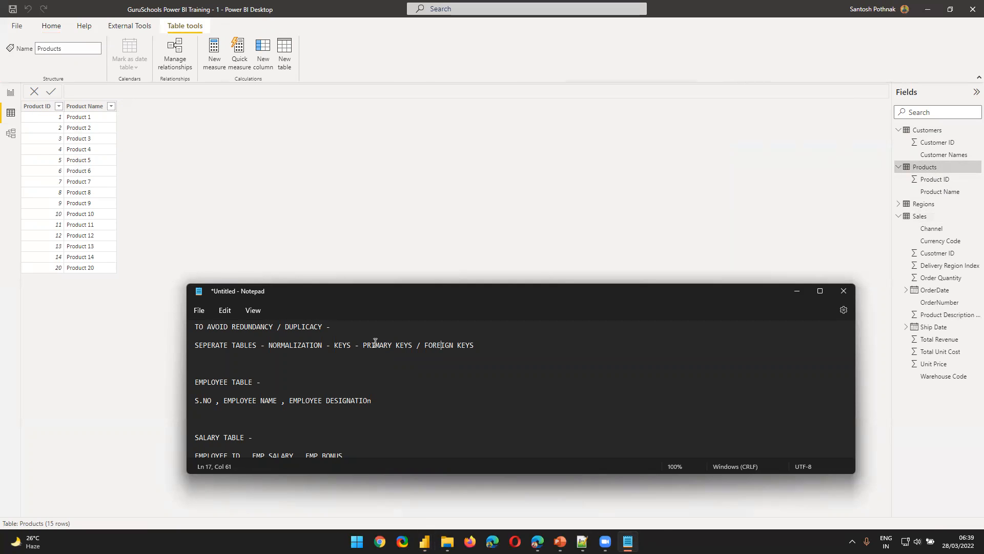
drag(363, 344, 413, 346)
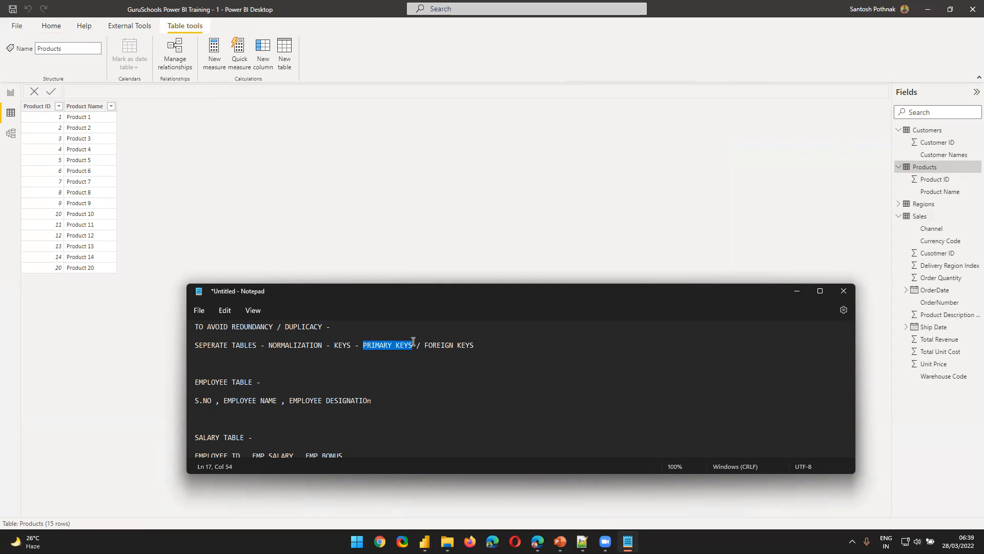
drag(421, 345, 503, 345)
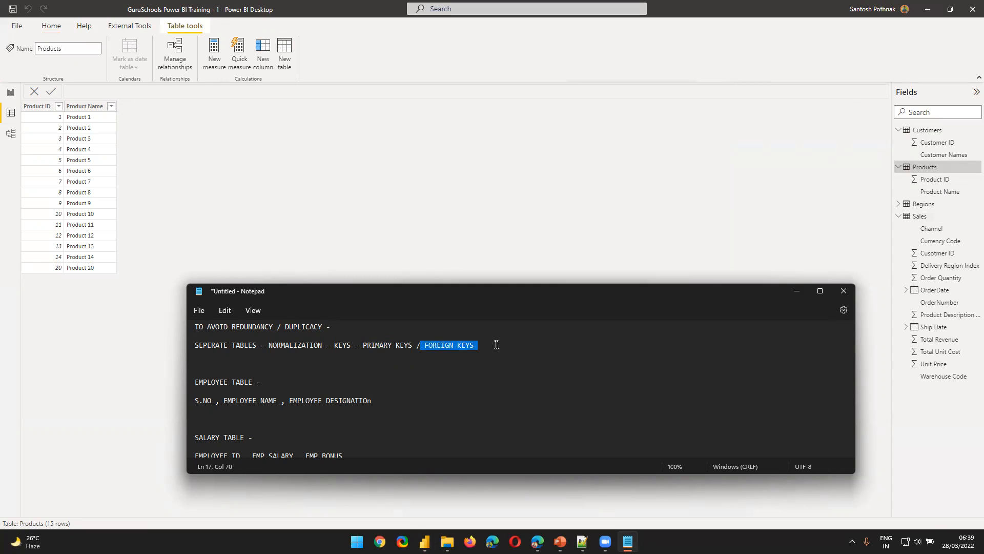
click(148, 133)
click(43, 107)
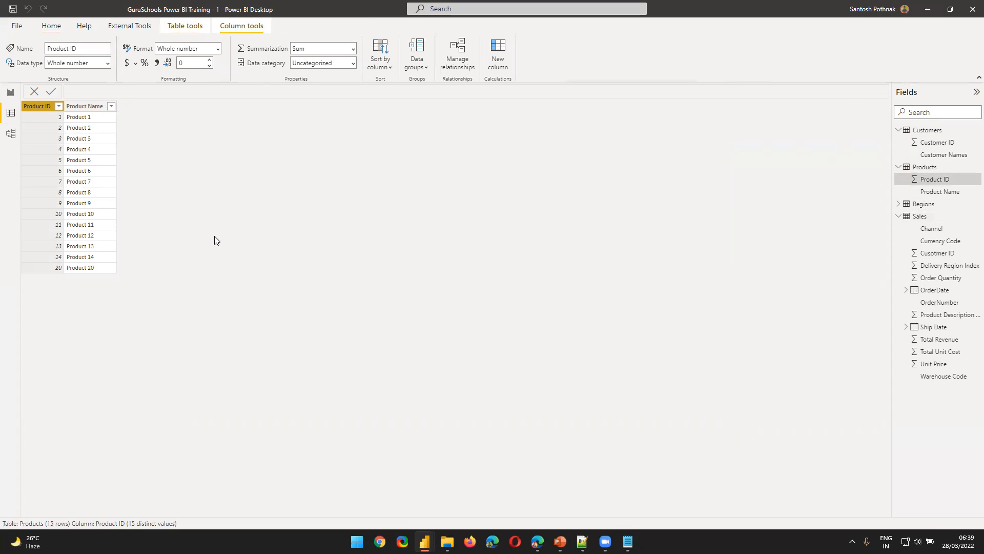
Rename the Product Description Index column of the Sales table as "Product ID"
click(917, 216)
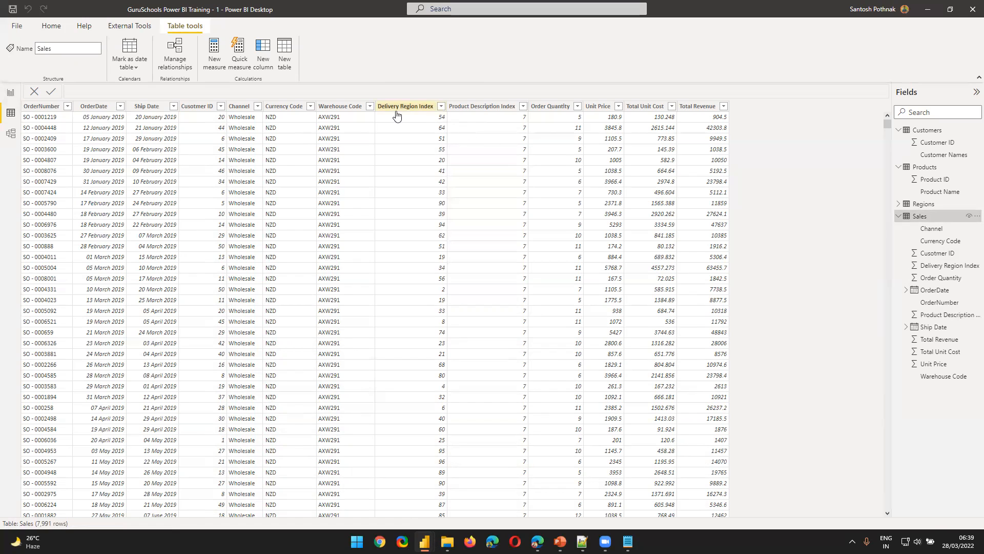
double_click(470, 107)
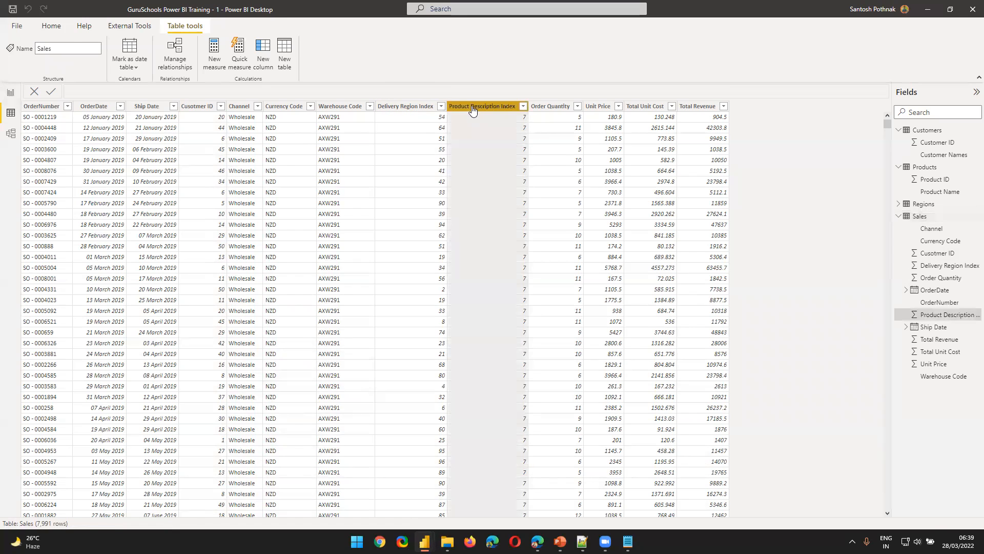
text(Pro)
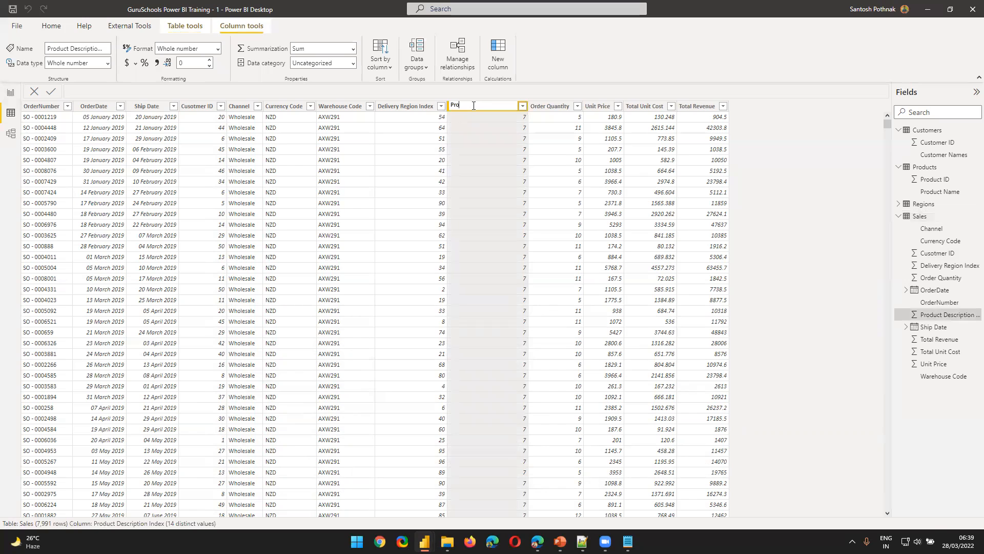
text(duct ID)
key(Return)
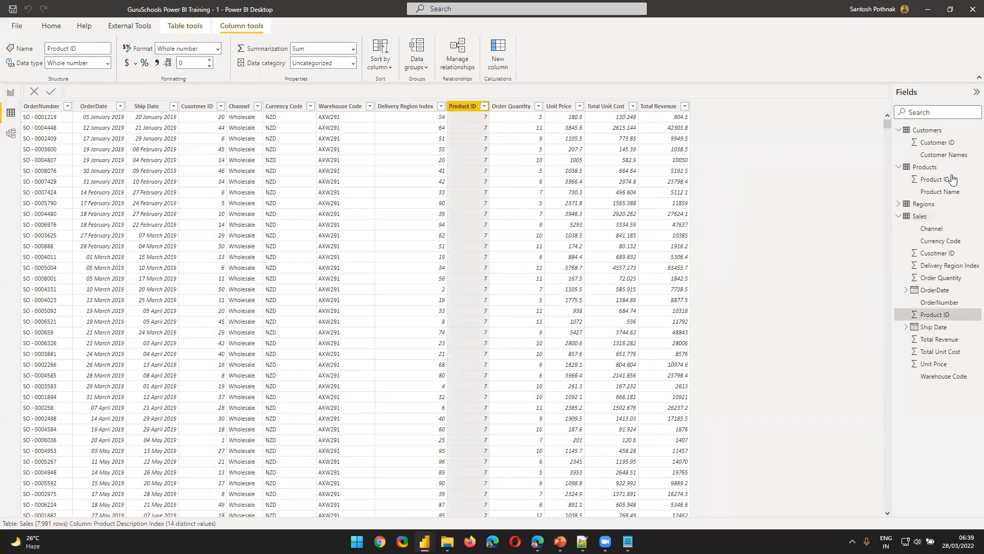
Compare the Product ID column of Products with the renamed Product ID column of Sales
click(924, 166)
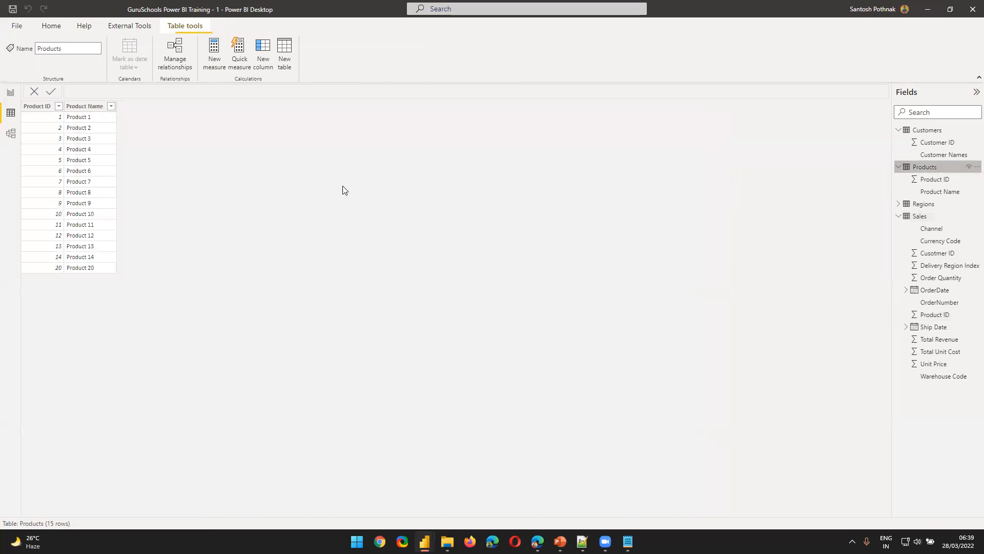
click(44, 107)
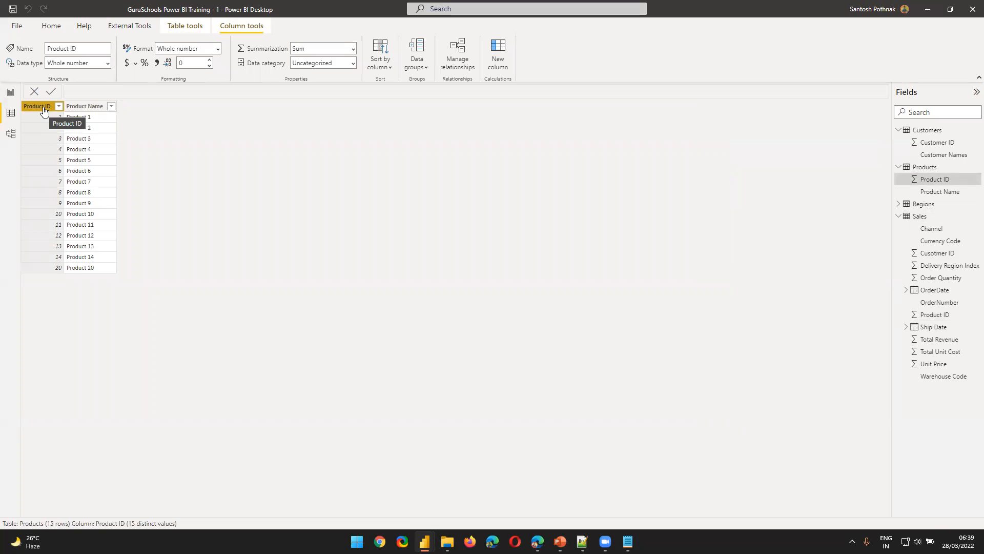
click(917, 217)
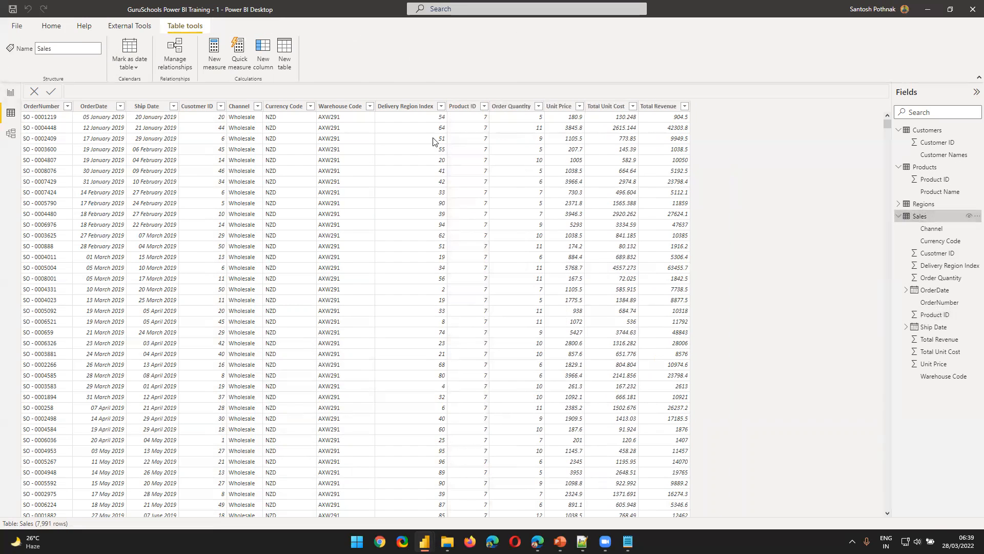
click(459, 108)
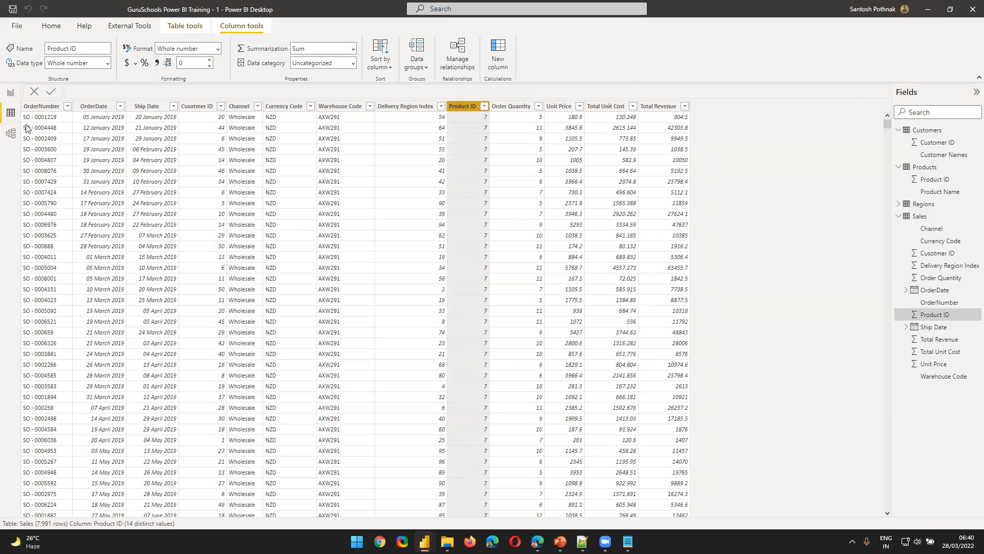
Compare the Index column of the Regions table with the Delivery Region Index values in Sales
click(923, 204)
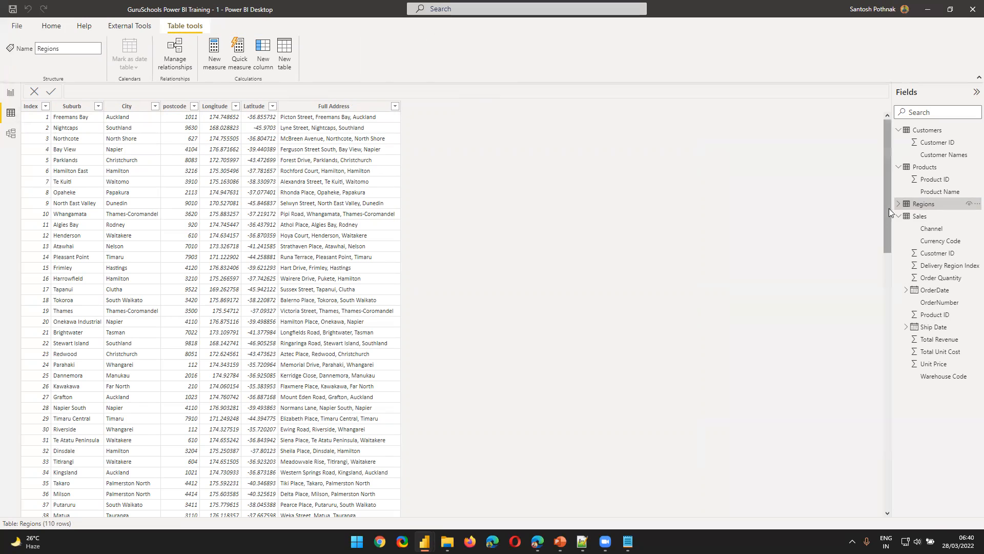
click(921, 217)
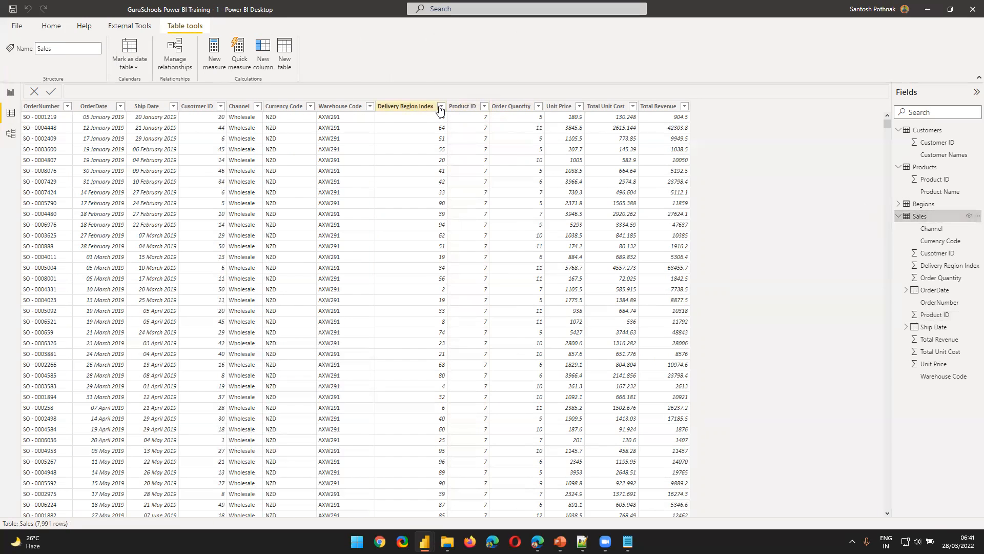
click(419, 294)
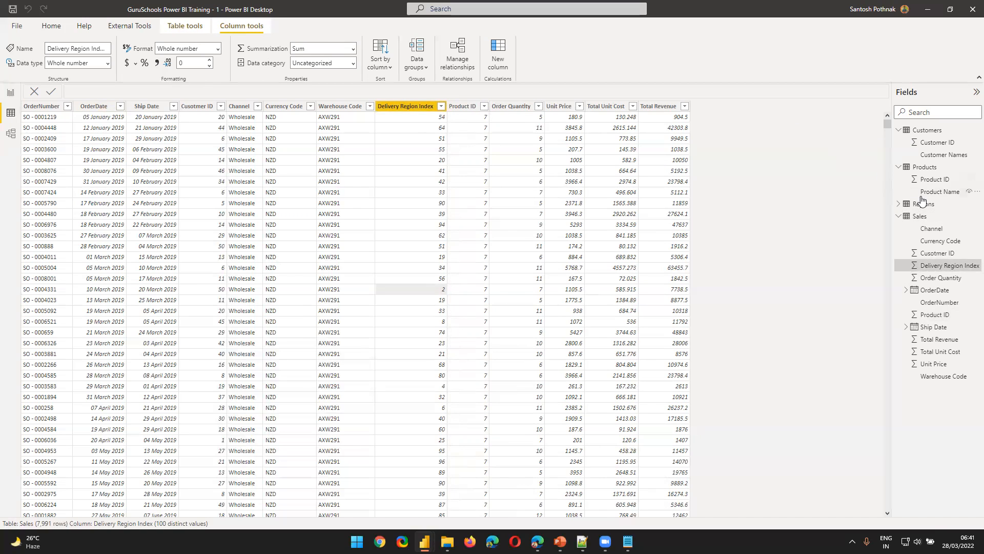
click(893, 204)
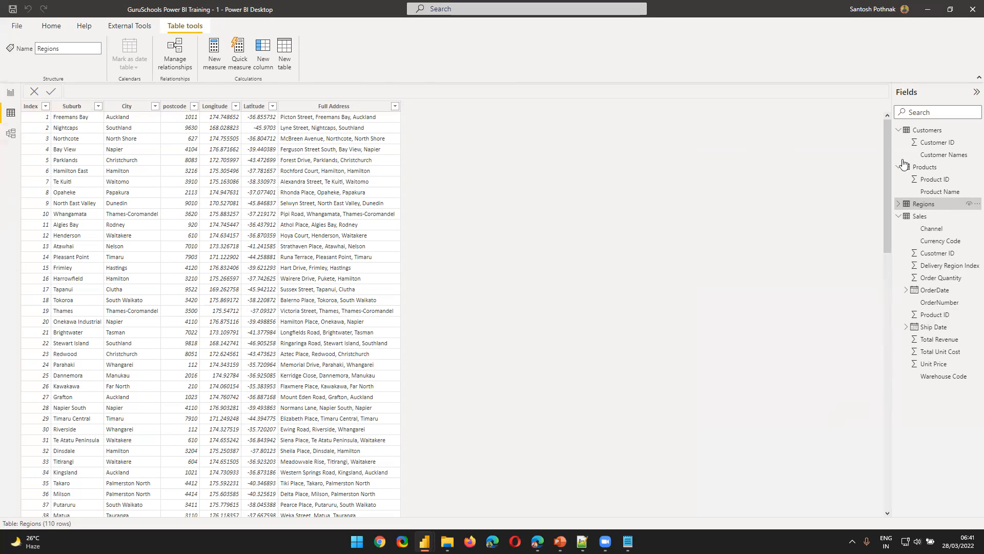
Review the Product ID column in Sales as the foreign key and in Products as the primary key
click(920, 218)
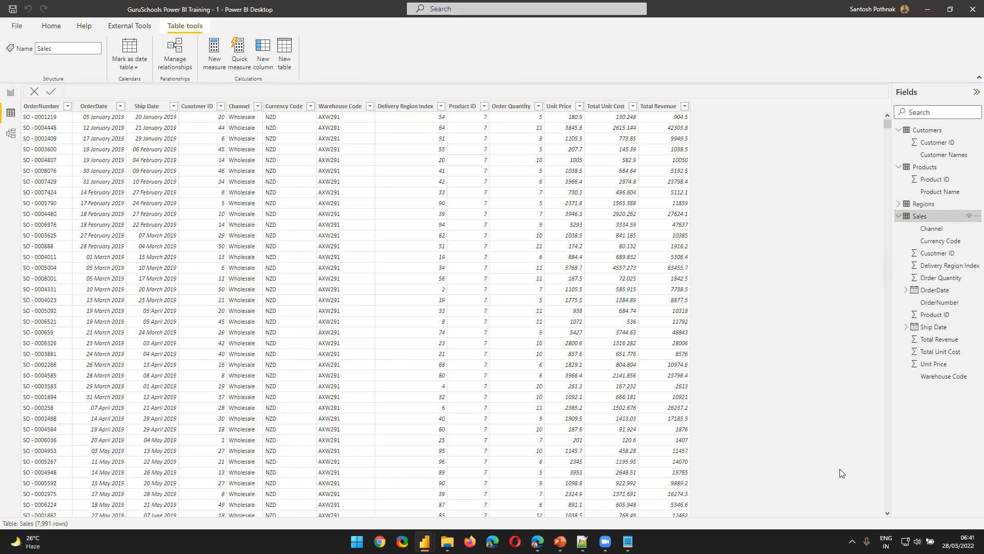
click(468, 110)
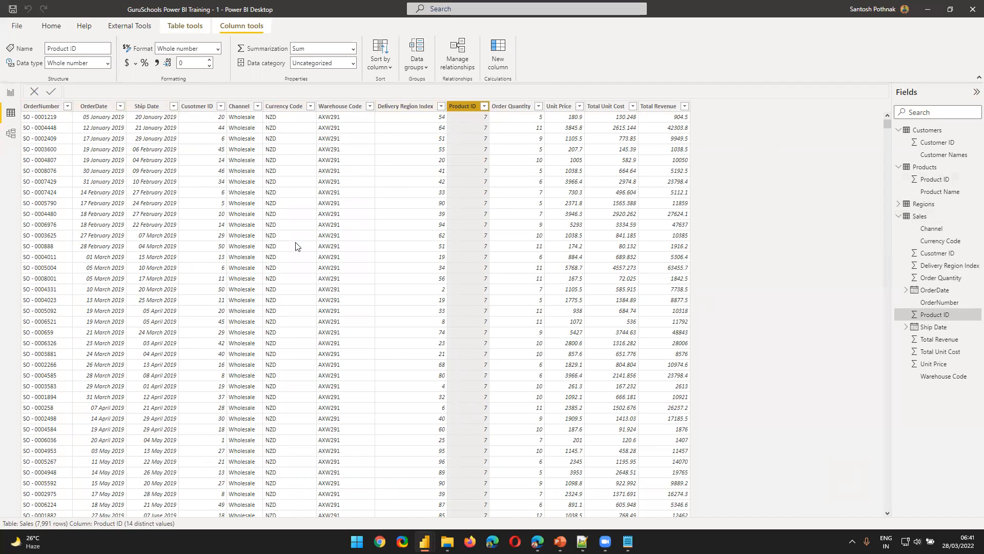
click(936, 169)
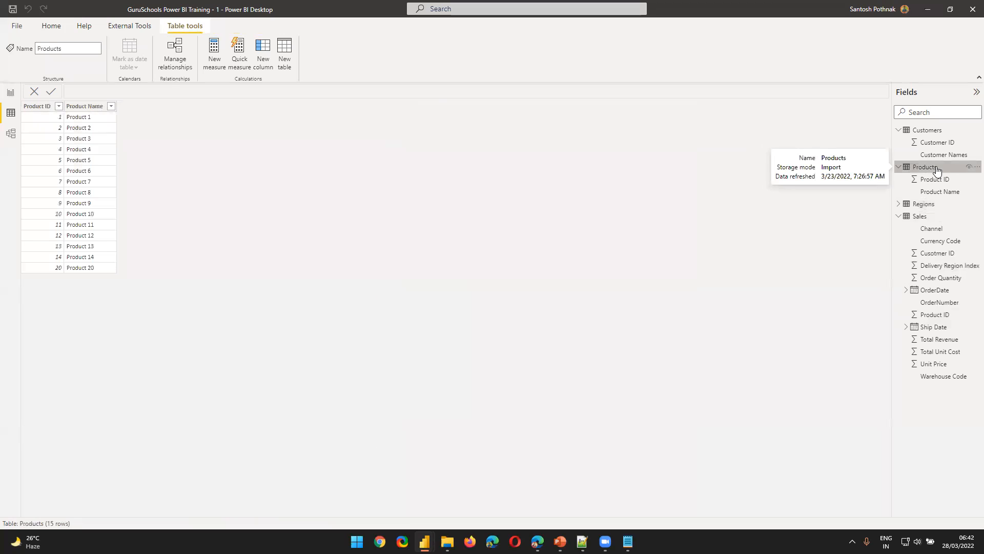
click(42, 116)
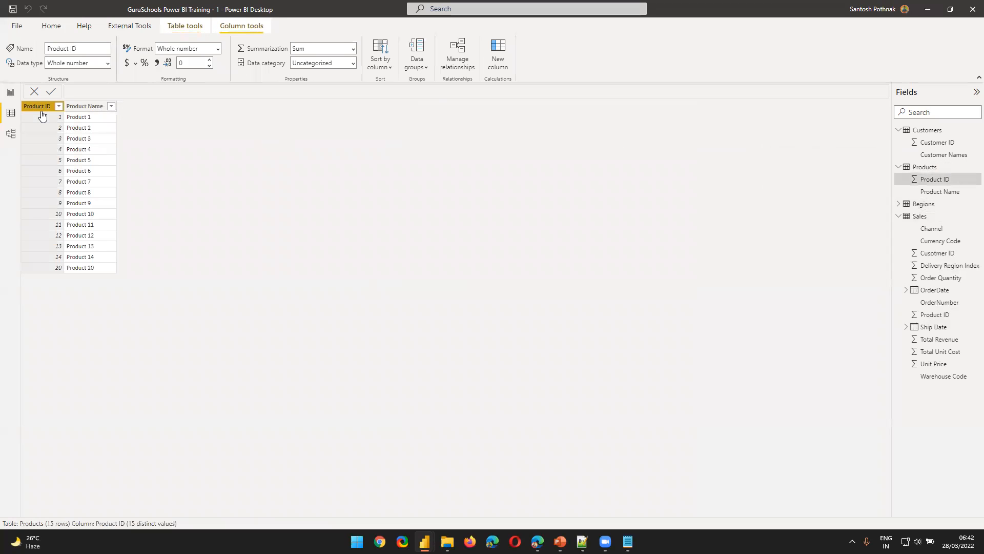
Show the model diagram, then switch to PowerPoint and display slide 30 on tables joined by common keys
click(11, 133)
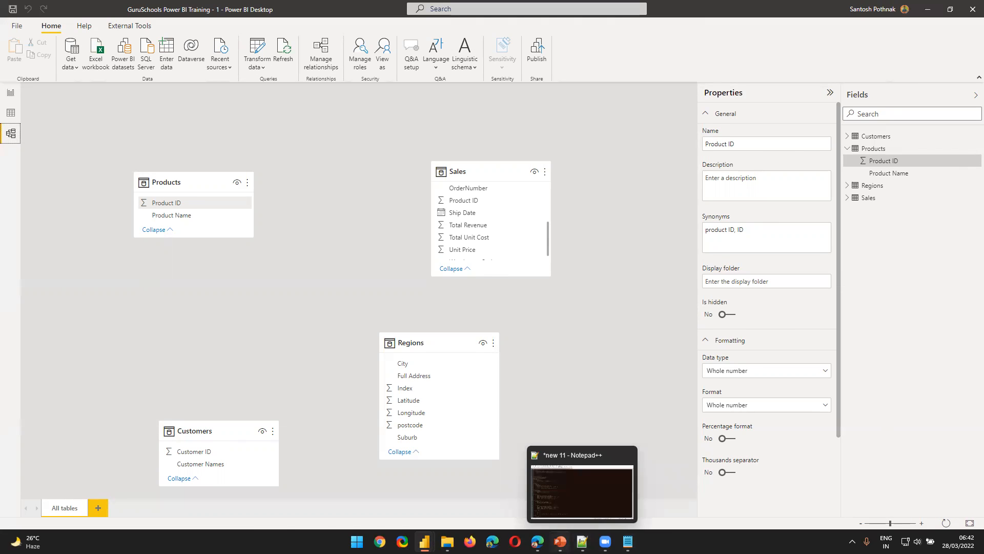
click(560, 541)
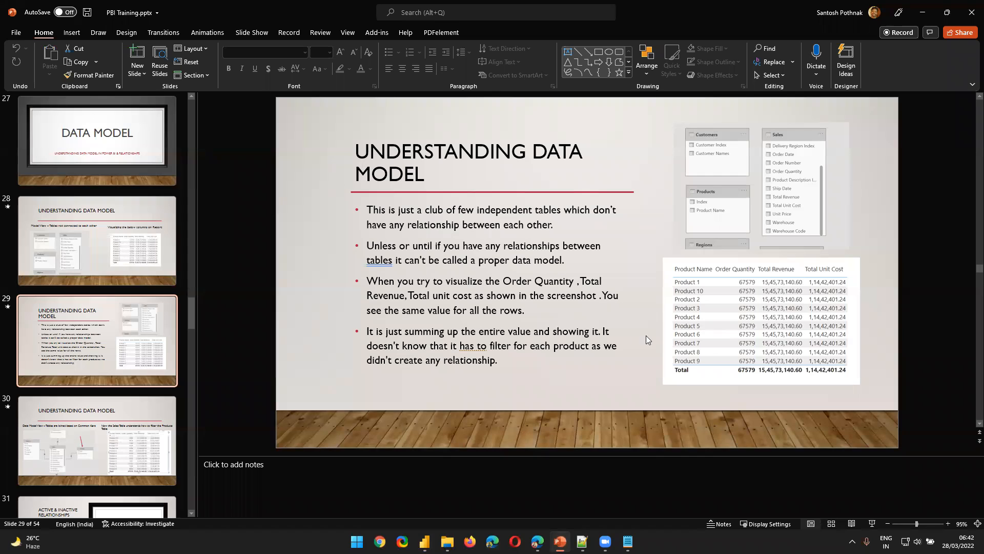
click(123, 411)
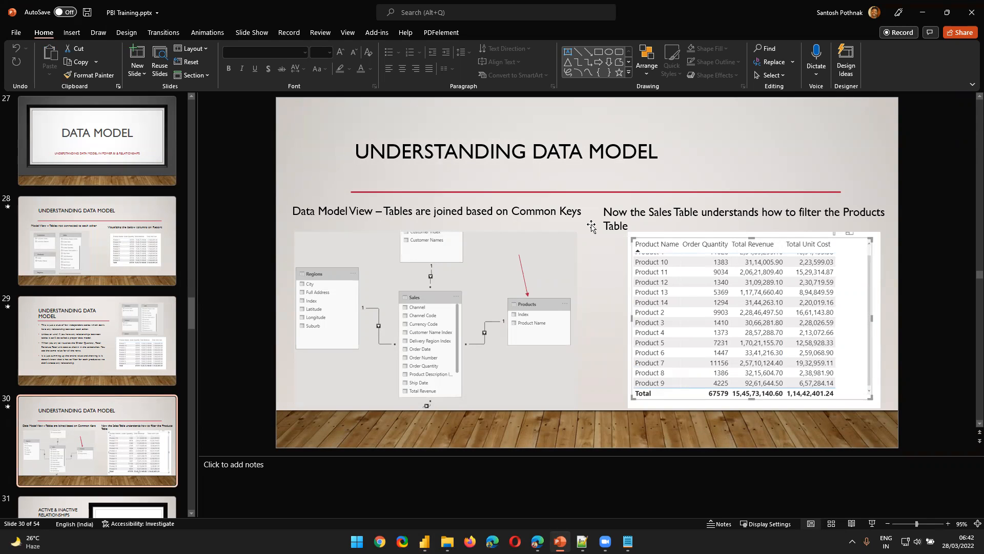
Return to the Power BI model diagram and relate Product ID in Products to Product ID in Sales
key(alt+Tab)
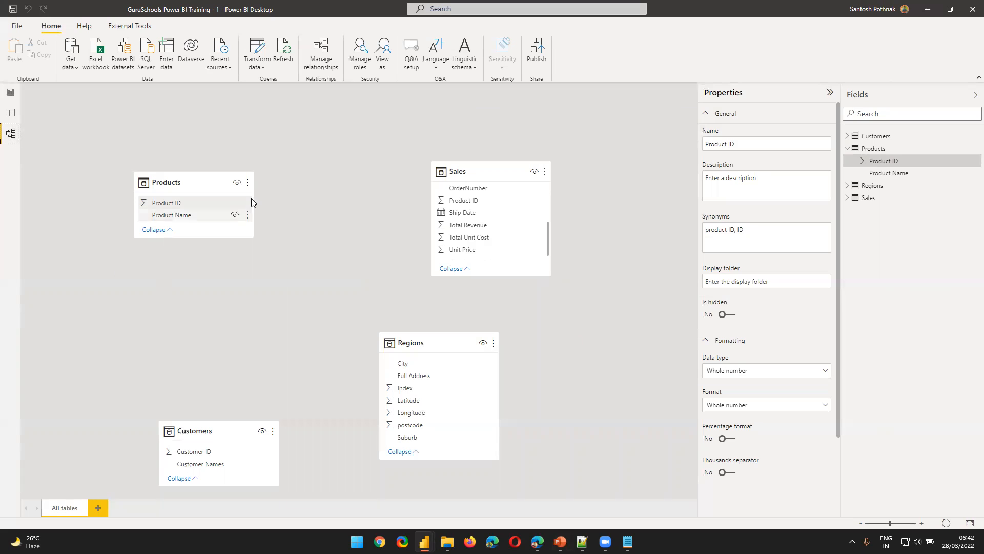
drag(201, 203, 464, 200)
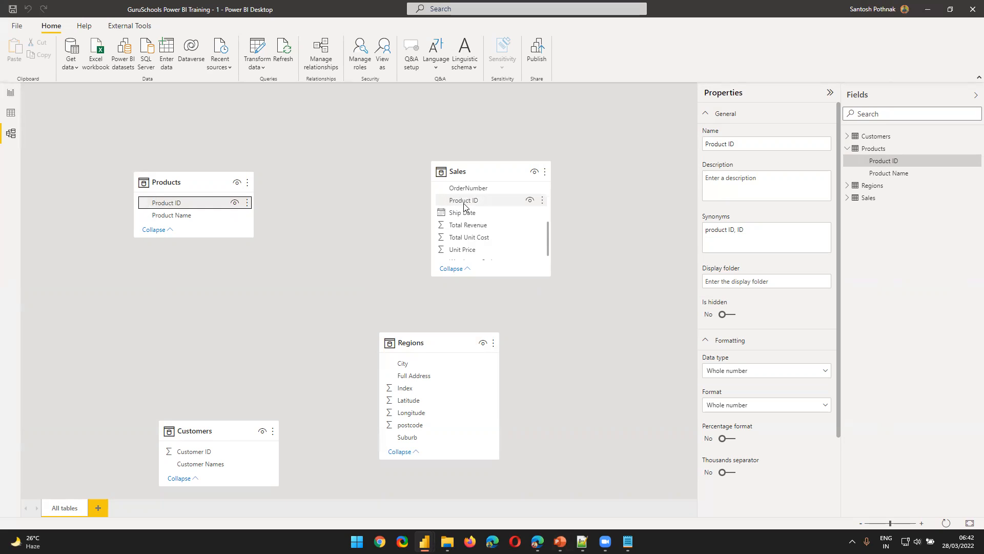
Reposition the Products, Sales and Regions tables in the model diagram so that Sales sits below and between the other two
drag(171, 179, 97, 161)
drag(457, 174, 284, 288)
drag(435, 341, 480, 132)
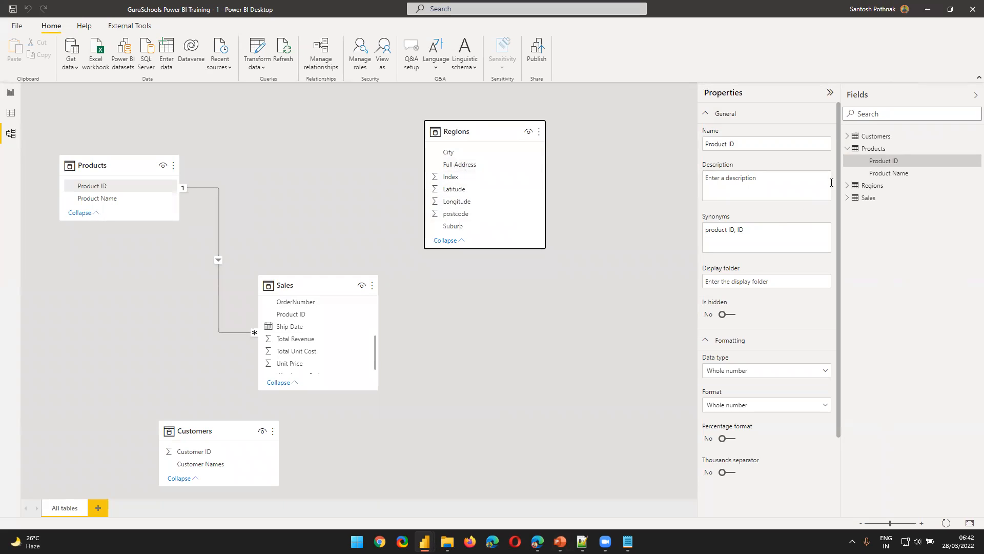
Show the data of the Regions table and rename its Index column as Region ID
click(19, 113)
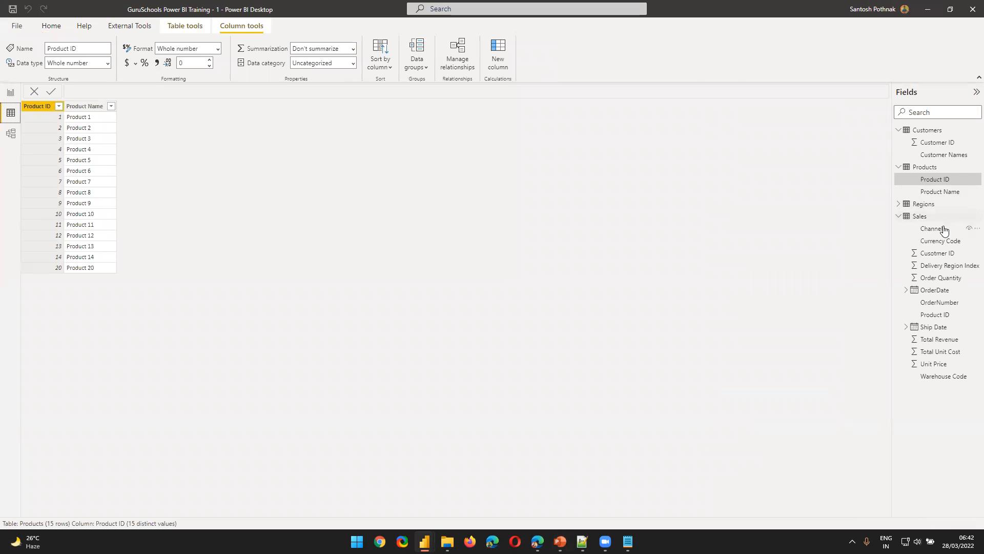
click(898, 205)
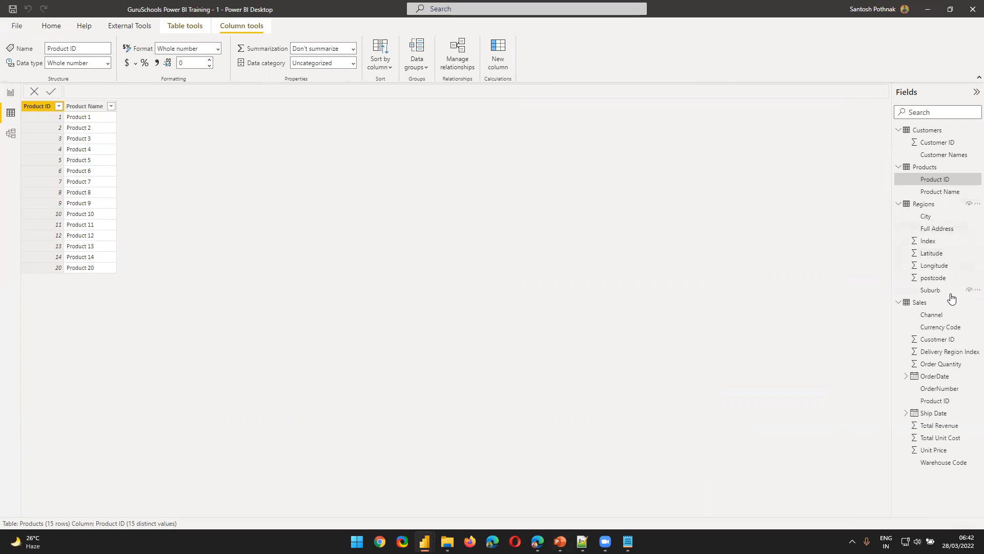
click(938, 241)
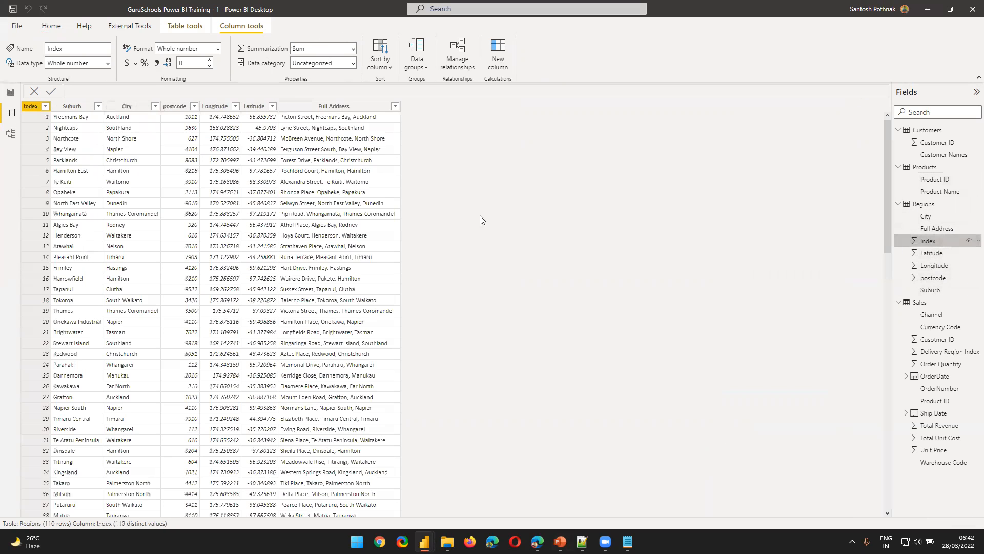
double_click(30, 106)
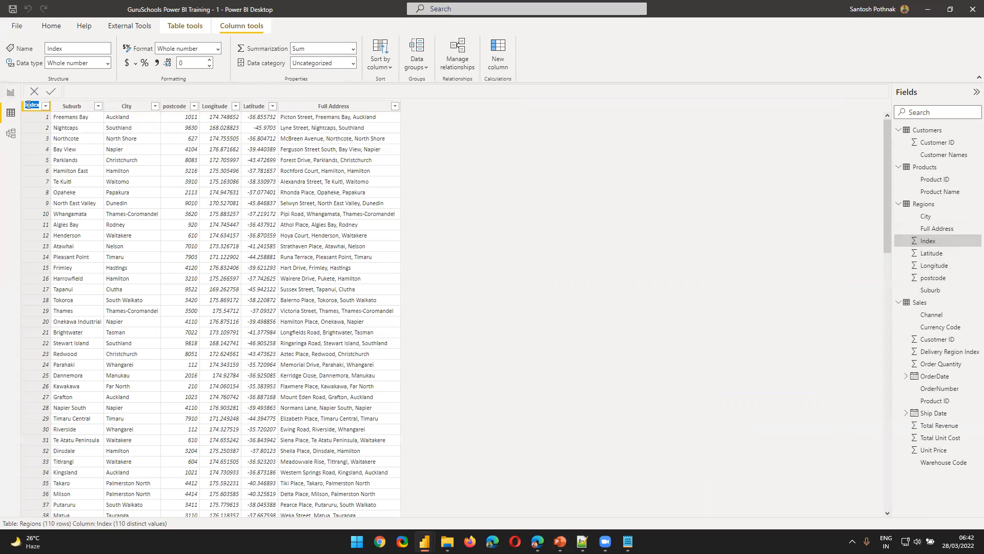
text(Region ID)
key(Return)
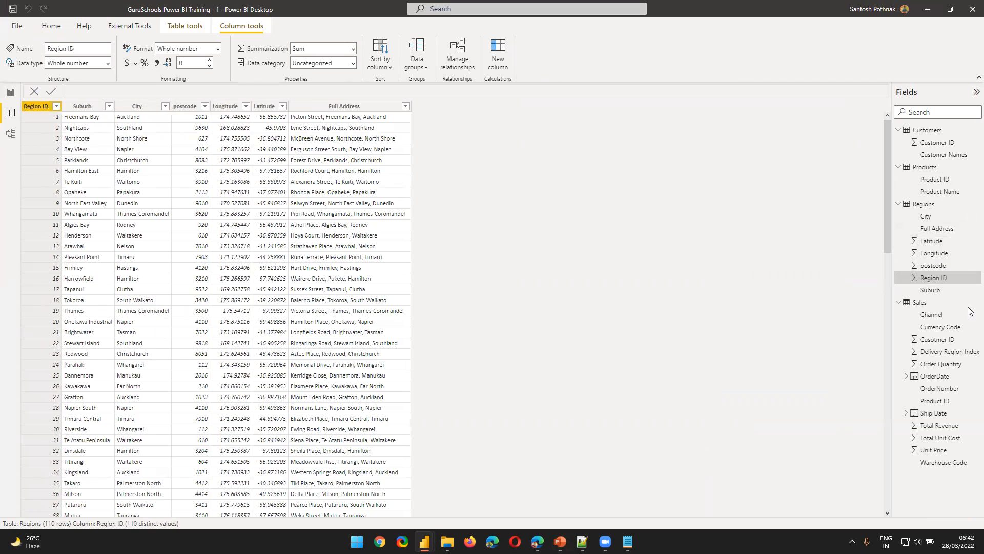
Rename the Delivery Region Index column of the Sales table as Region ID
click(932, 305)
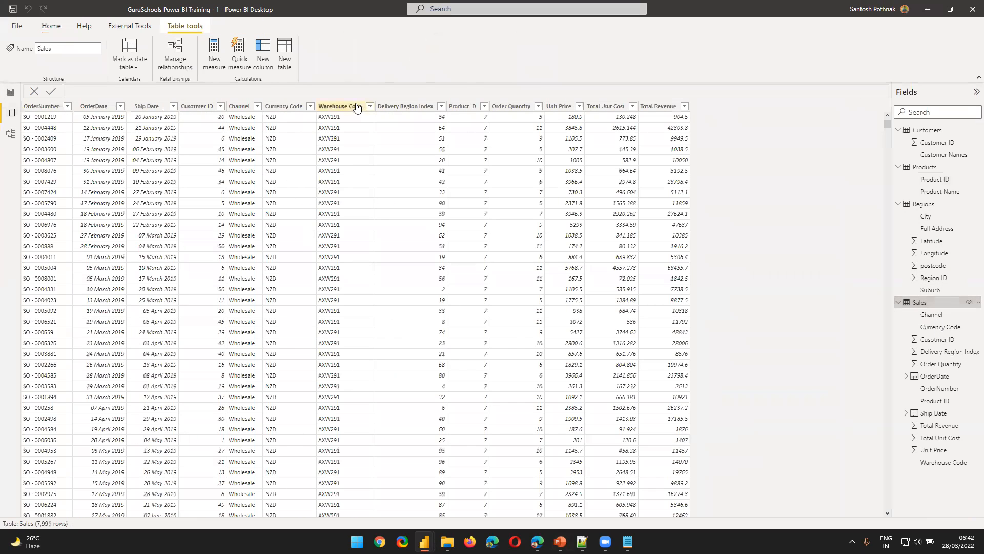
click(399, 109)
double_click(400, 109)
text(Region ID)
key(Return)
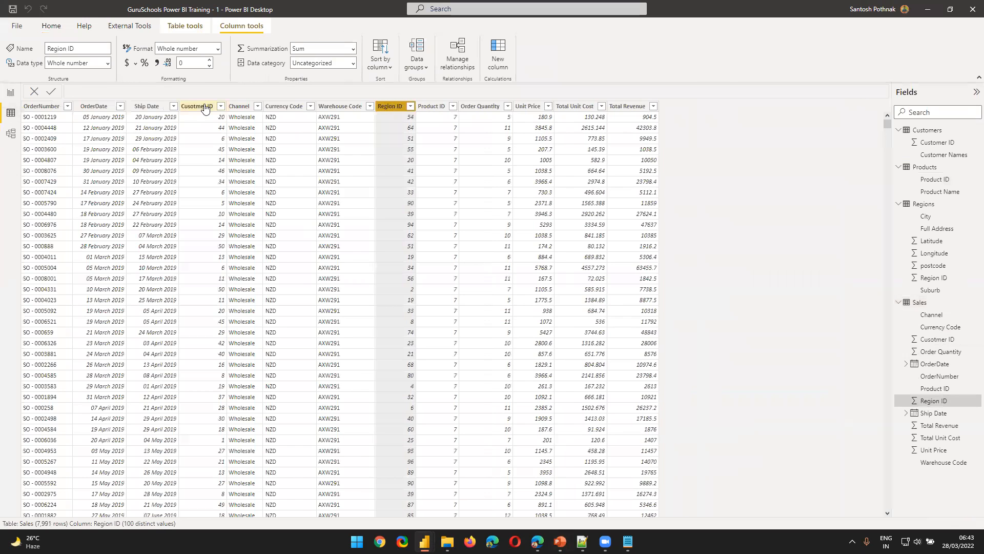
Correct the misspelled Cusotmer ID column name in the Sales table to Customer ID
click(205, 106)
double_click(205, 106)
text(Cy)
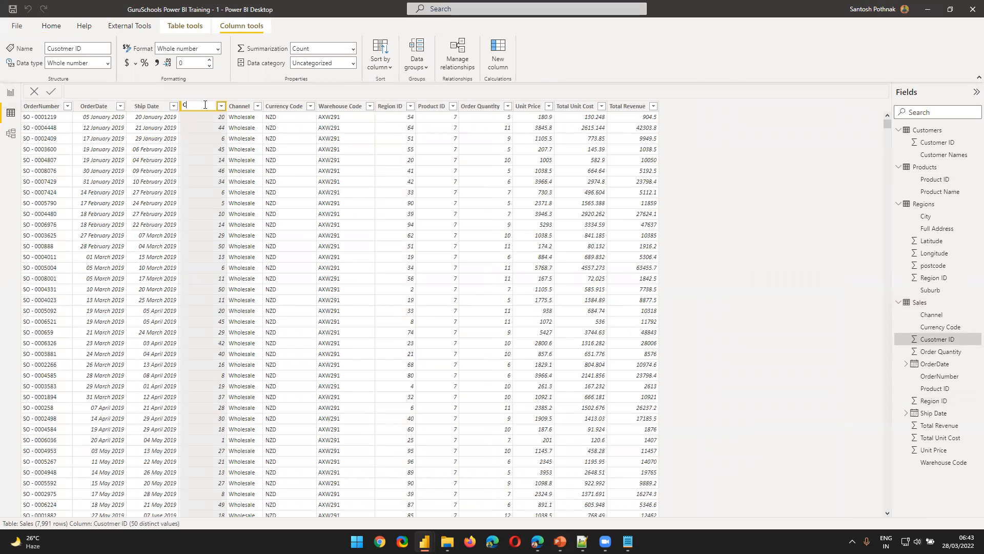
key(Escape)
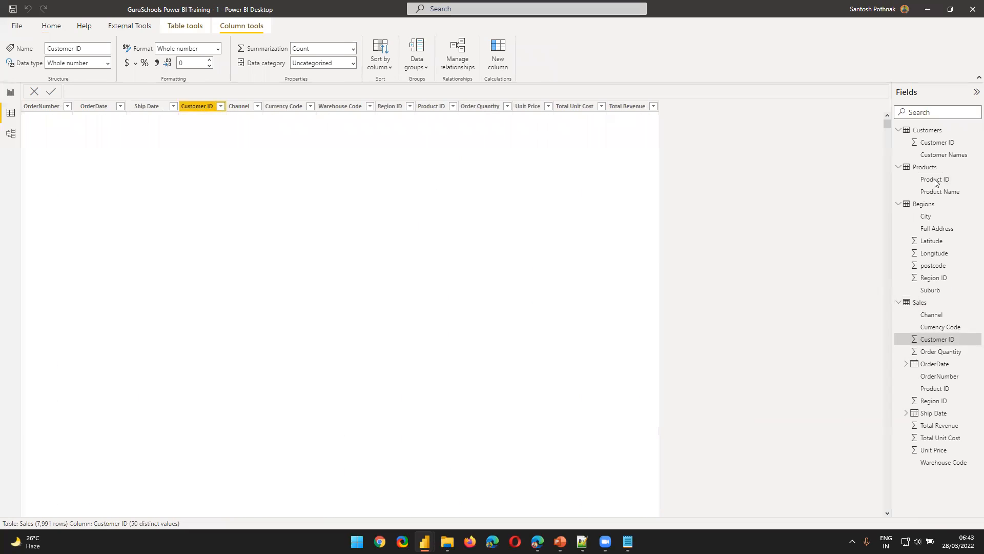
In the model diagram, place Customers beside Sales and relate Customer ID in Sales to Customer ID in Customers
click(10, 133)
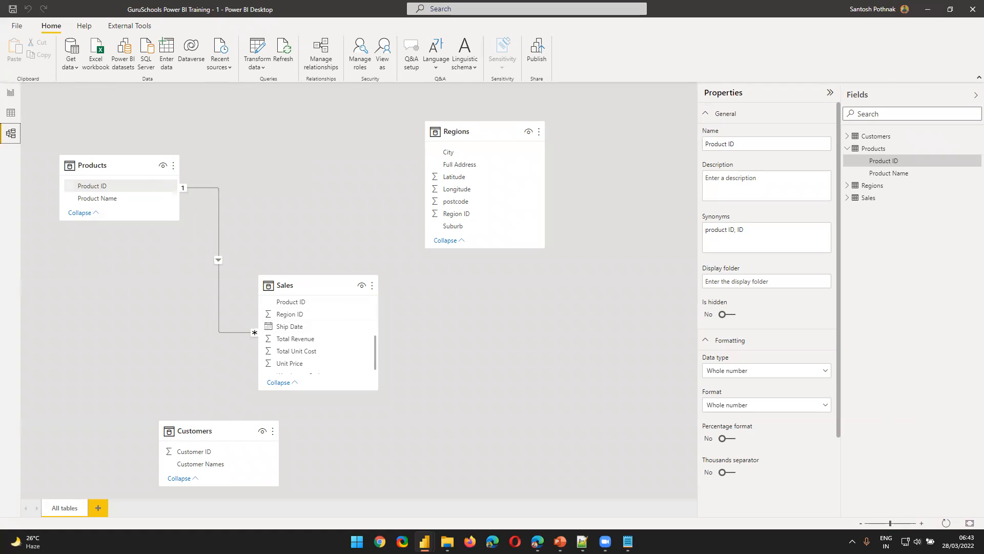
click(321, 302)
drag(322, 306, 408, 288)
drag(232, 439, 594, 320)
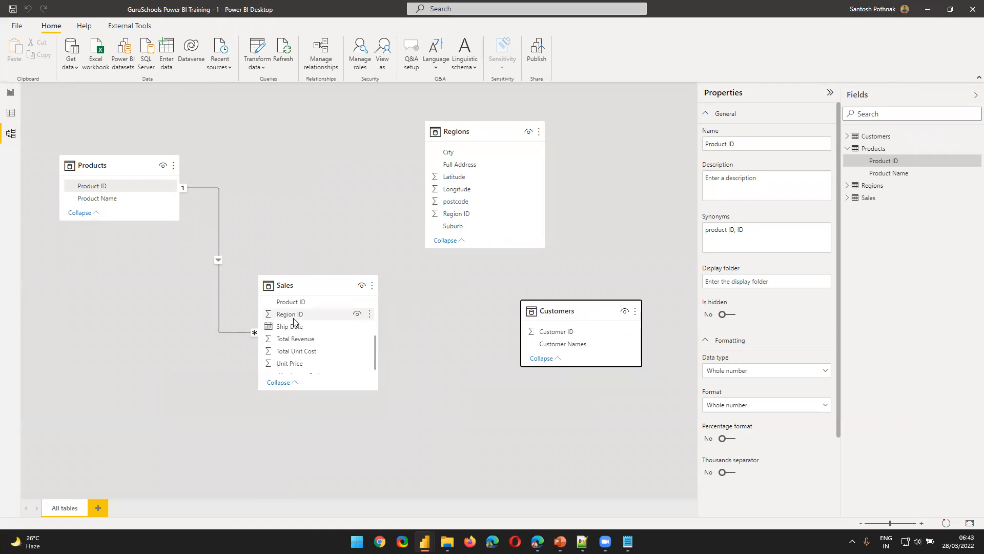
scroll(308, 330, down, 1)
scroll(318, 367, up, 1)
scroll(322, 366, up, 3)
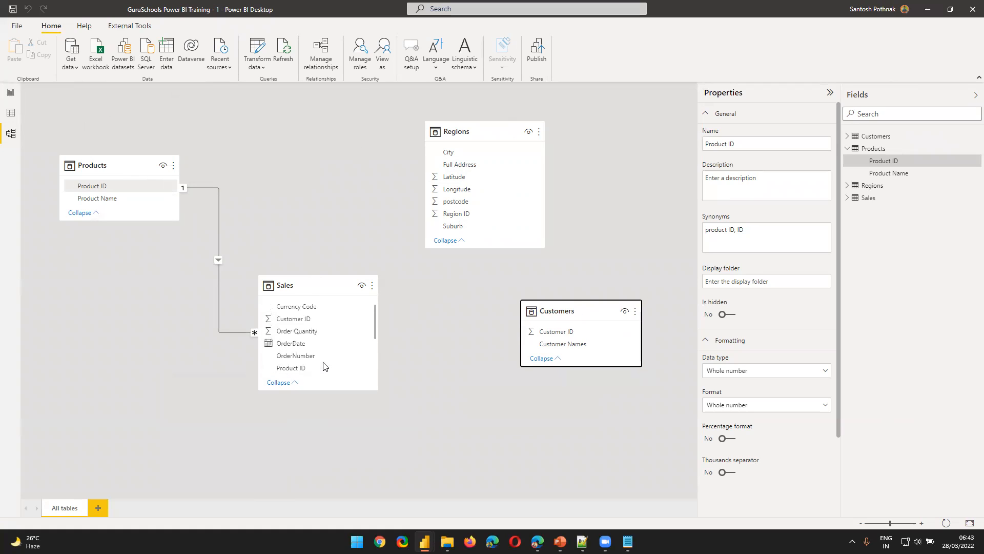
drag(307, 323, 556, 331)
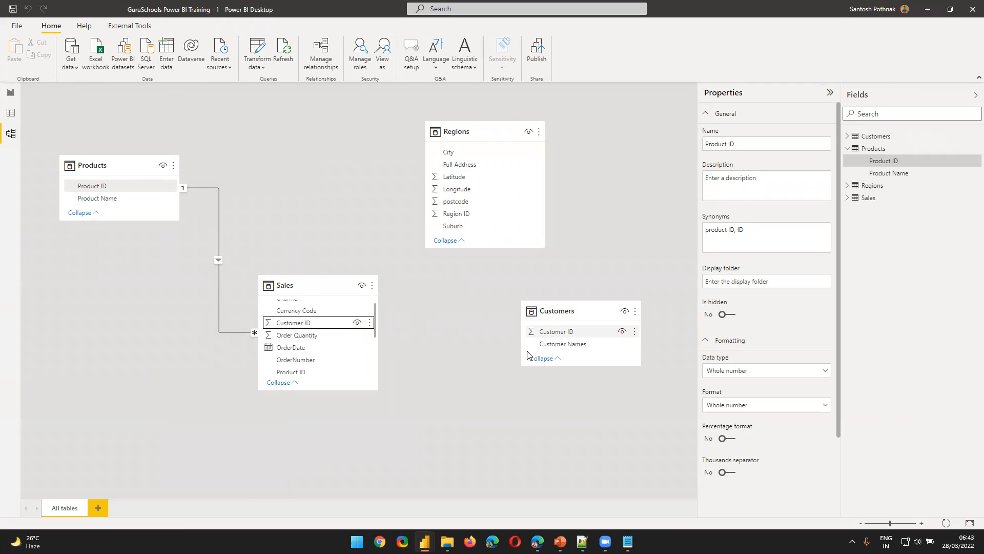
Relate Region ID in Sales to Region ID in Regions, and arrange Customers and Regions on opposite sides of Sales
click(450, 135)
scroll(325, 364, up, 1)
scroll(326, 362, down, 3)
drag(320, 348, 484, 210)
drag(546, 315, 78, 367)
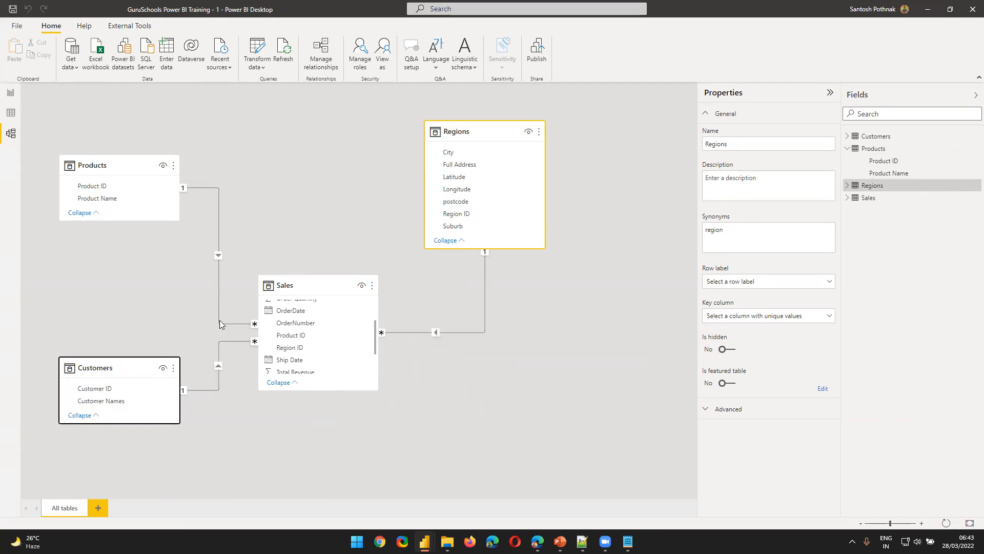
drag(480, 131, 514, 226)
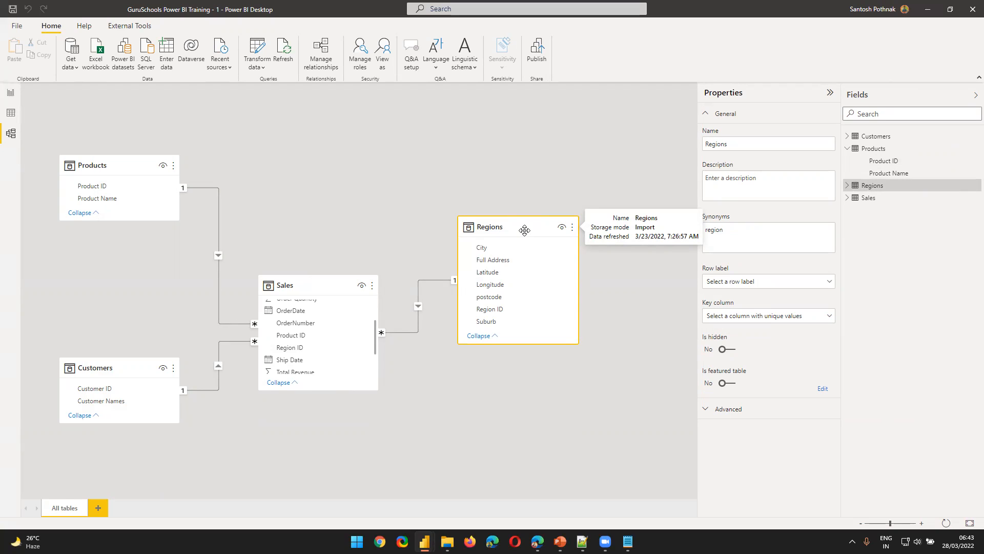
In the Page 2 report table, replace the Product ID column with Product Name from Products as the first column
click(12, 94)
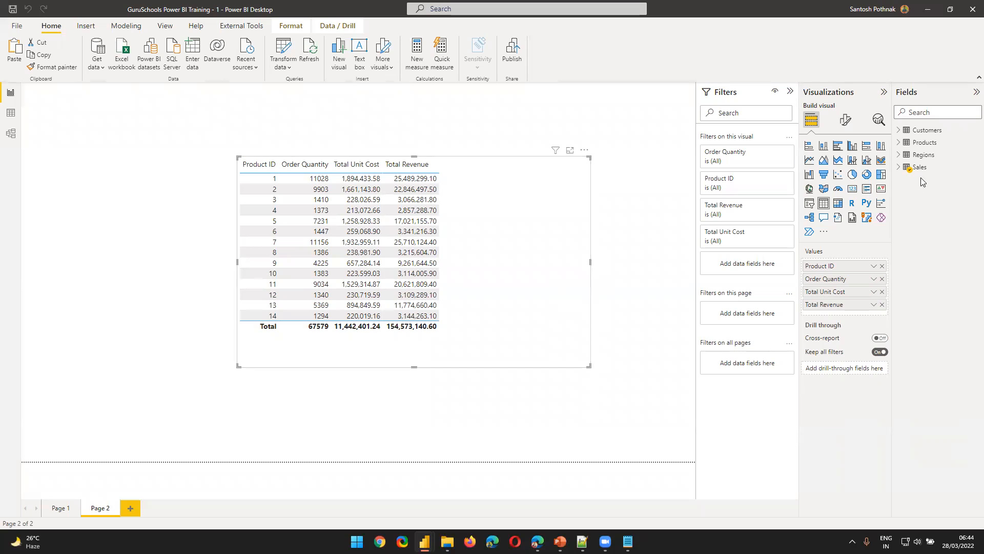
click(881, 265)
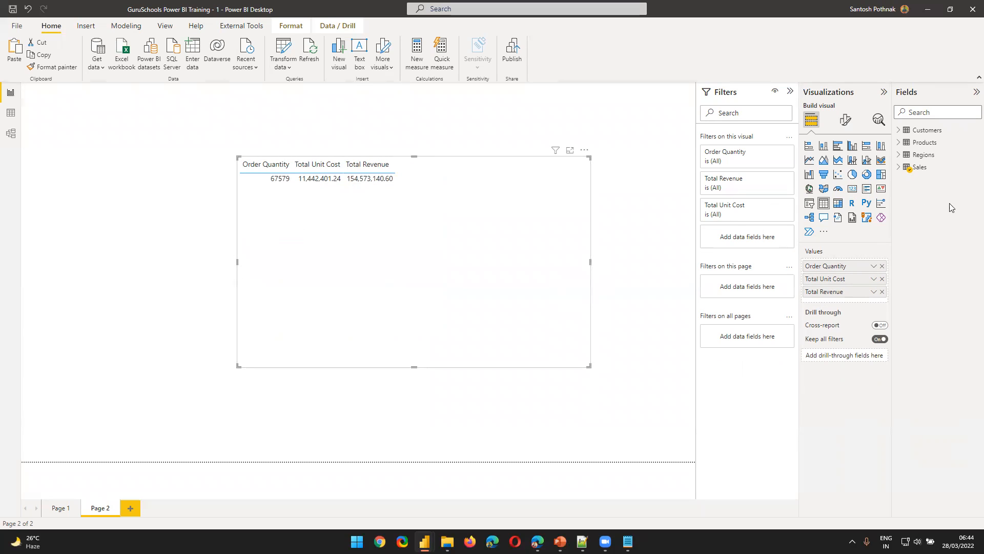
click(903, 145)
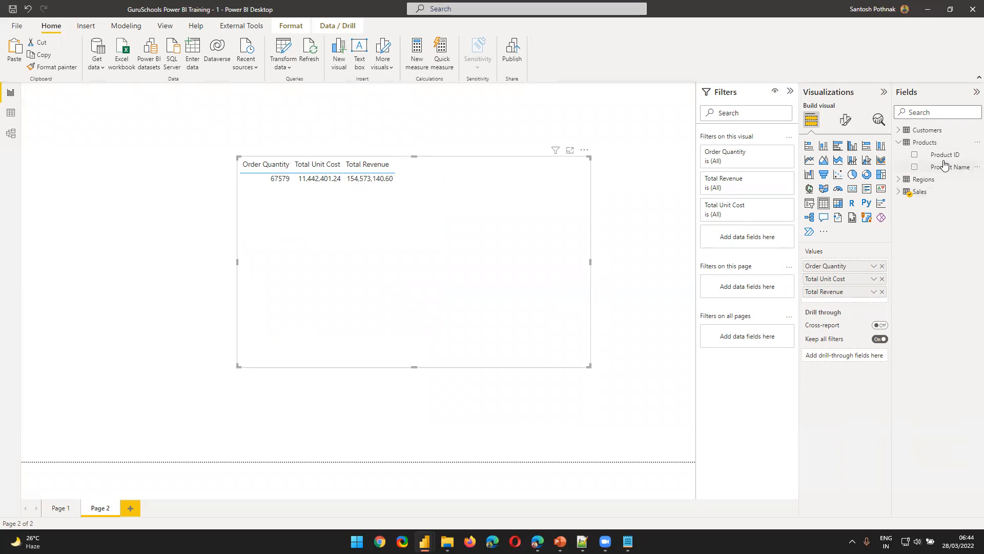
drag(945, 174, 851, 264)
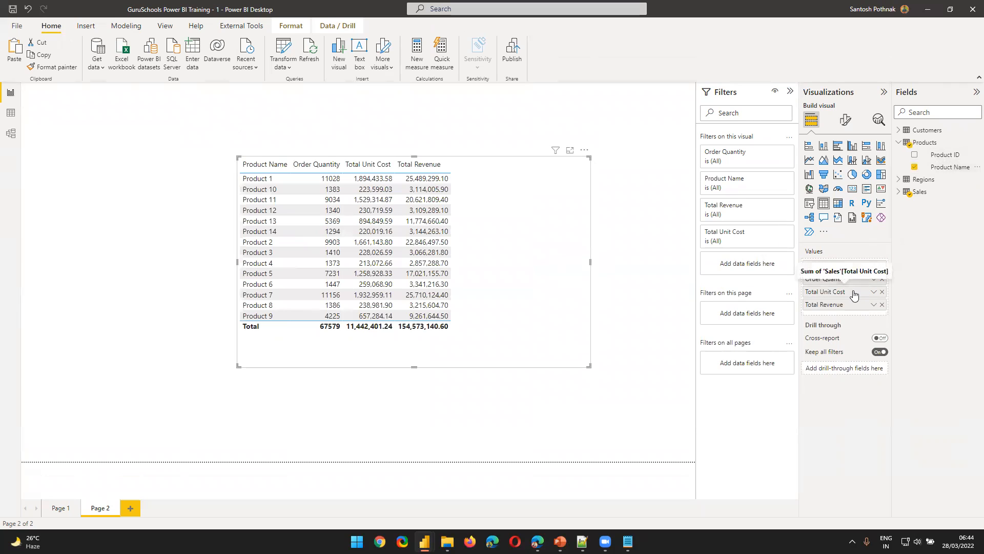
Review the revenue-by-city table on Page 1 of the report and return to the model diagram
click(61, 508)
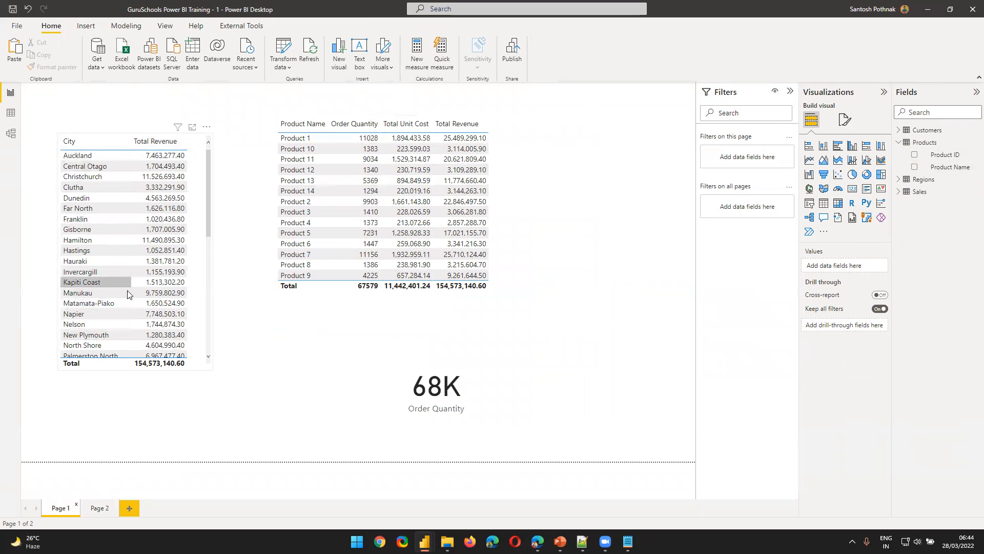
scroll(127, 294, down, 10)
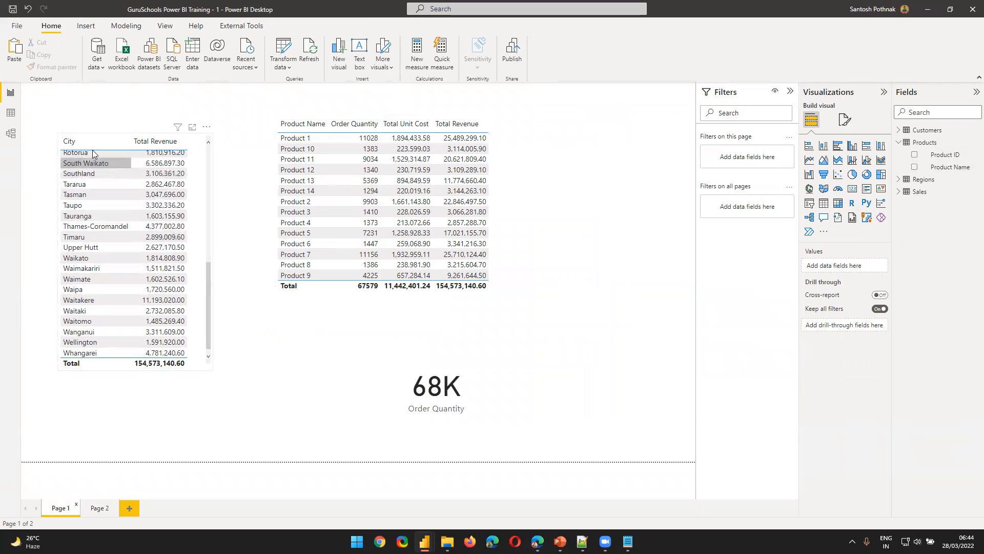
click(10, 134)
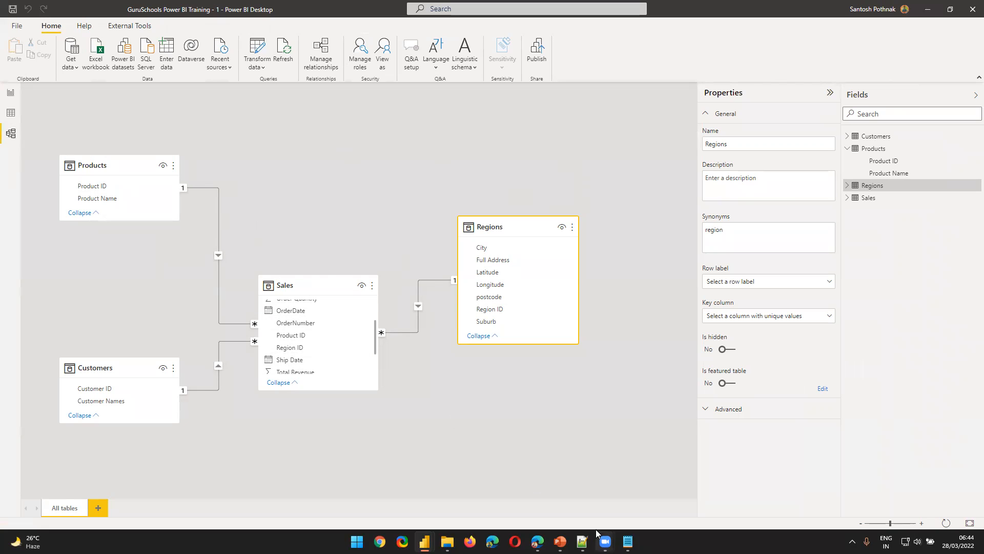
Switch to Notepad, place it beside the diagram and add the headings STAR SCHEMA and SNOW FLAKE SCHEMA below the salary table notes
click(628, 541)
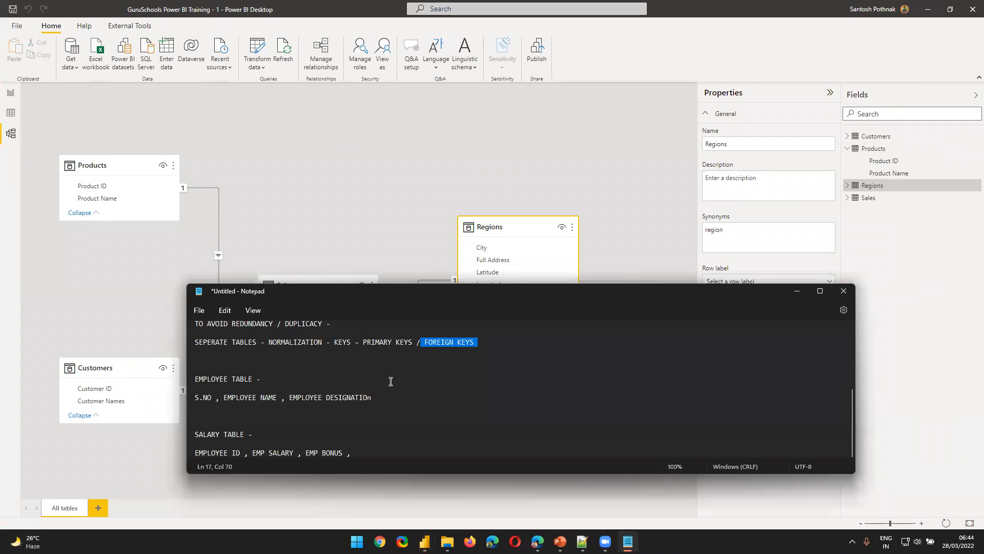
drag(437, 287, 643, 78)
click(579, 247)
key(Return)
key(Return)
key(Return)
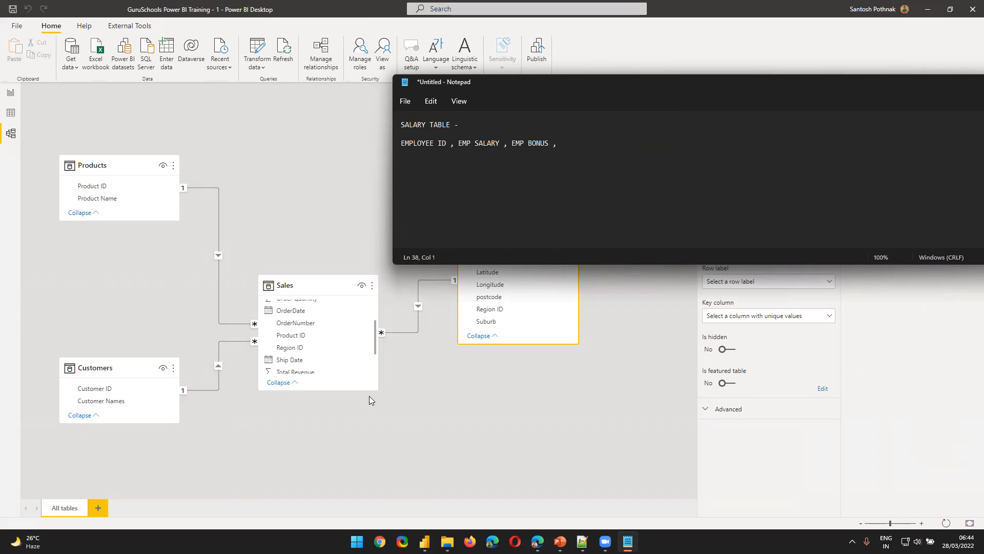
click(422, 197)
text(STAR SCHEMA)
key(Return)
text(SNOW FLAKE SCHEMA)
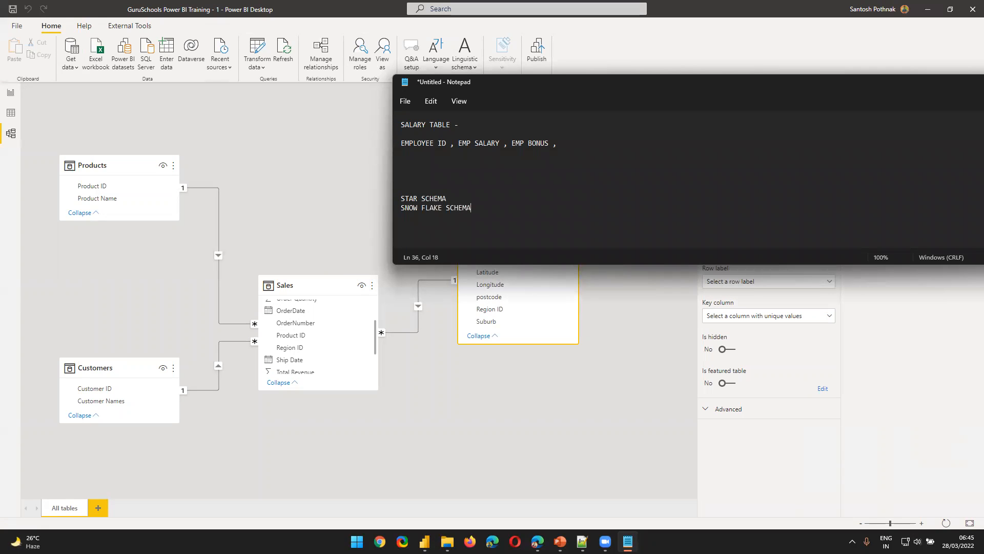
Highlight the STAR SCHEMA heading and insert blank lines between it and SNOW FLAKE SCHEMA
drag(447, 198, 383, 200)
click(449, 197)
drag(450, 196, 358, 199)
click(498, 201)
key(Return)
key(Return)
key(Return)
key(Return)
key(Return)
key(Return)
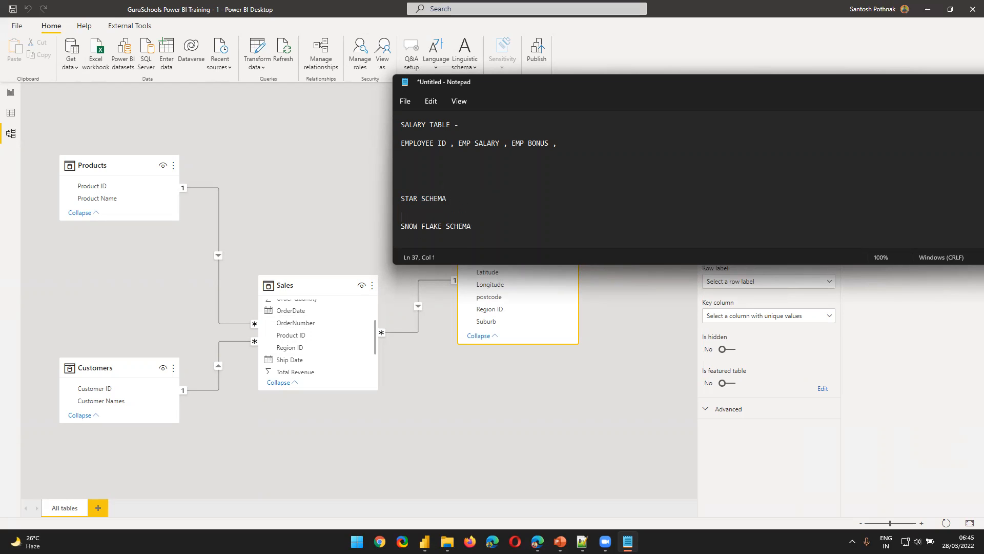
Highlight STAR SCHEMA again, examine the table layout in the Power BI model diagram and return to Notepad
scroll(470, 194, up, 2)
drag(451, 235, 360, 235)
click(306, 236)
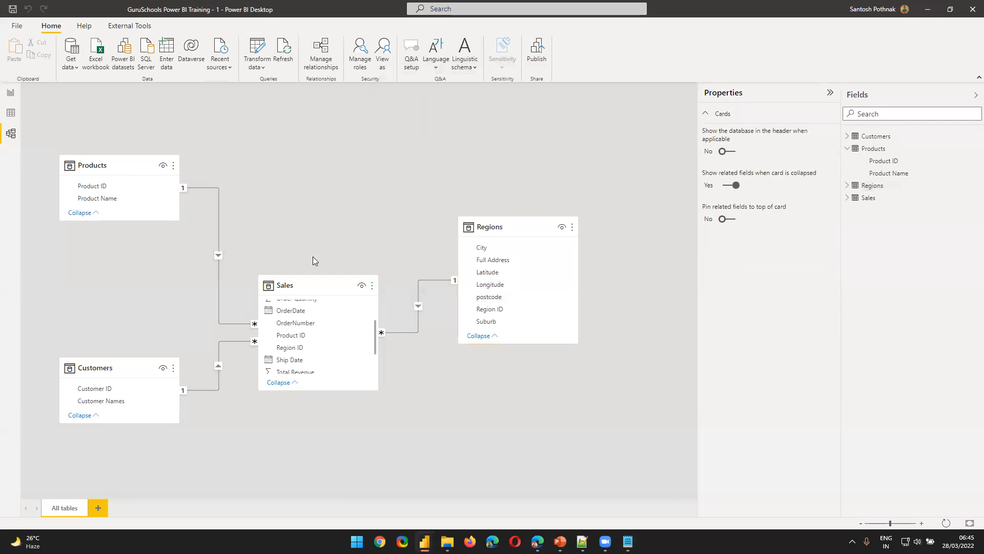
key(alt+Tab)
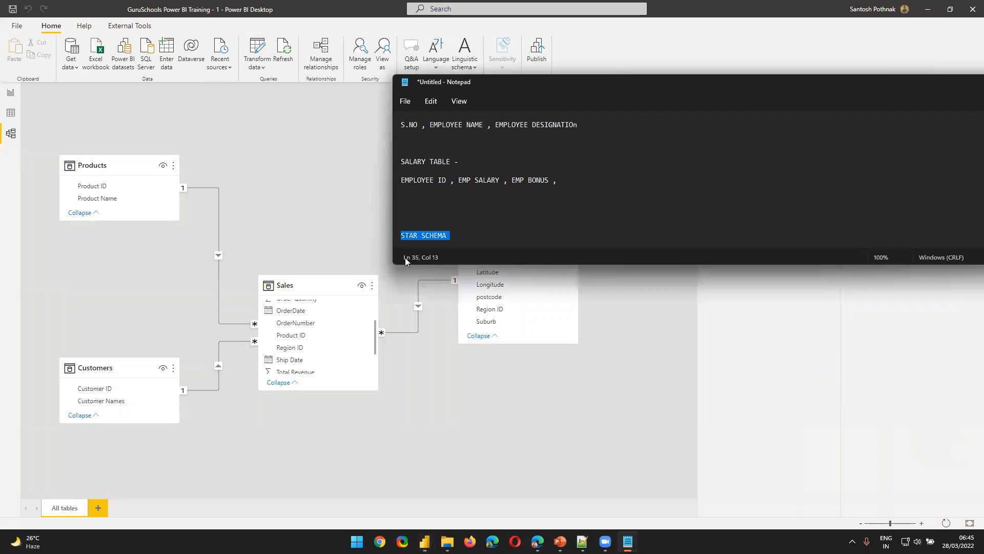
Add a dash after STAR SCHEMA and define it below as "Keeping your FACT TABLE in the centre and having the dimension tables aorund it."
click(467, 234)
text(-)
key(Return)
key(Return)
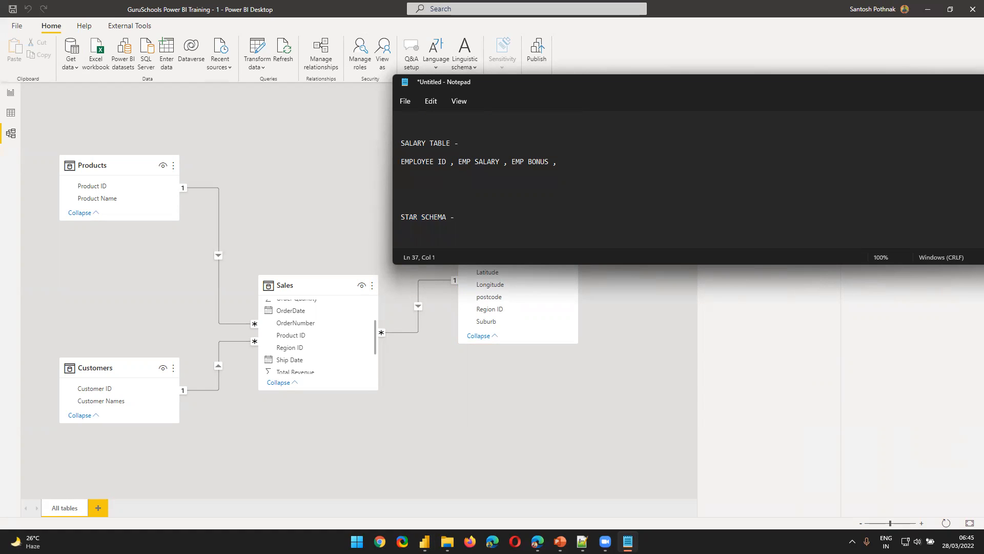
text(Keeping your FACT TABLE int the centre and )
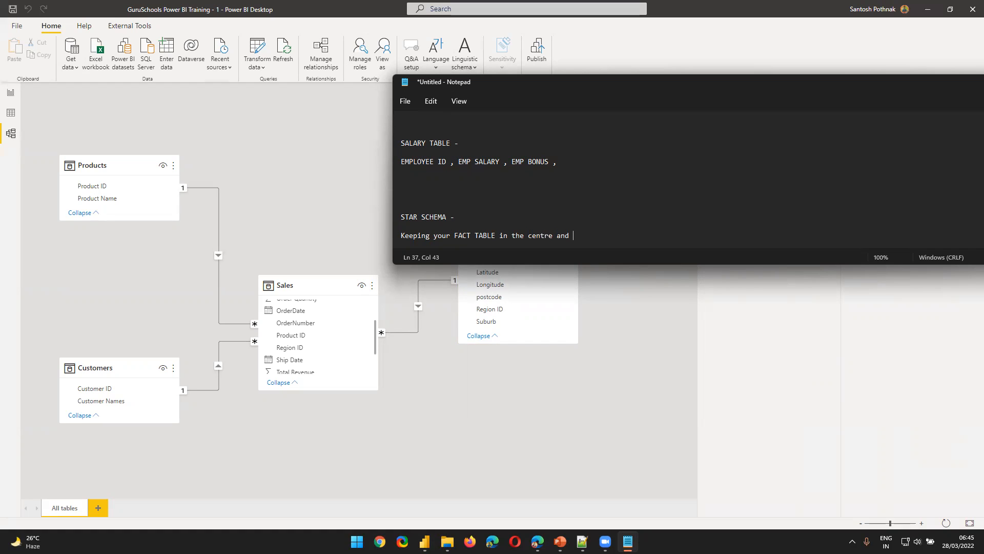
text(having the dimension tale)
key(BackSpace)
key(BackSpace)
text(bles aorund)
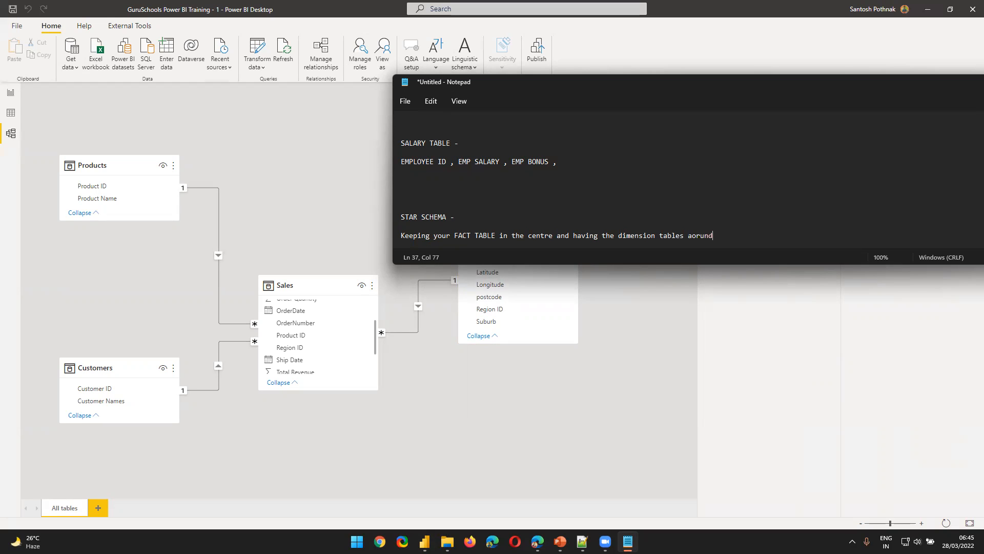
text( it.)
key(Return)
key(Return)
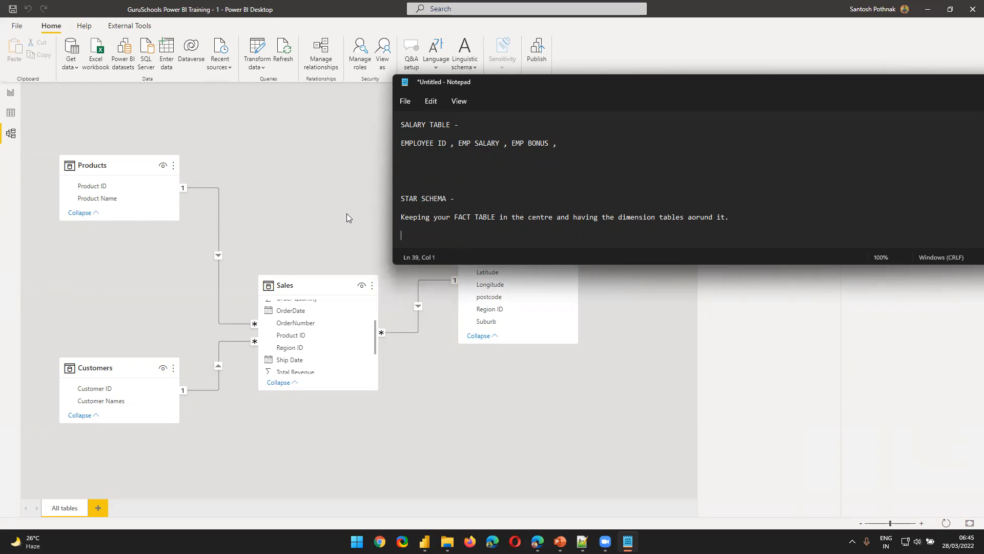
Return to the Power BI model diagram and arrange Products, Regions and Customers around Sales in a star layout
click(318, 208)
drag(287, 286, 287, 237)
drag(125, 371, 330, 448)
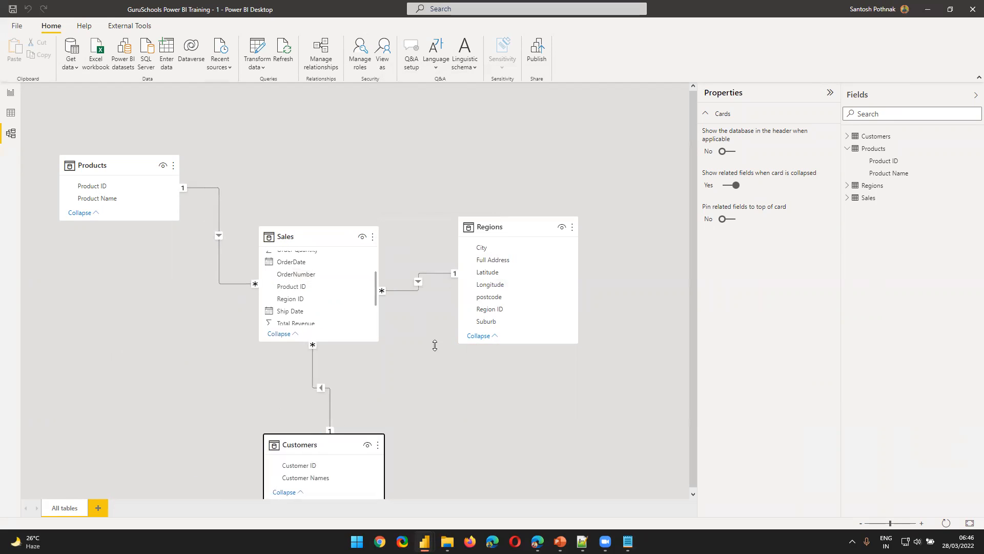
drag(518, 224, 477, 158)
drag(259, 236, 239, 260)
drag(92, 164, 121, 129)
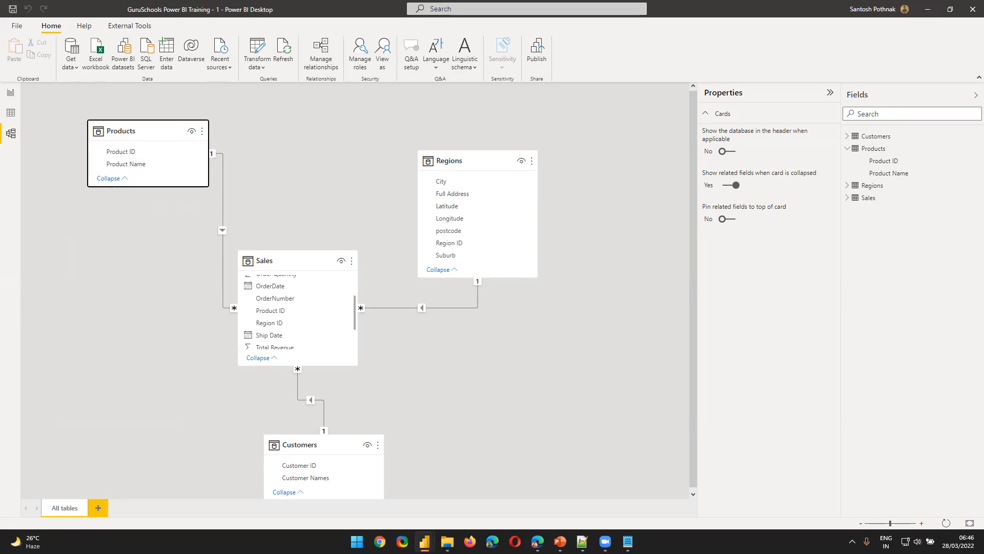
Check the STAR SCHEMA definition in Notepad, return to the Power BI model diagram and move the Products table slightly farther from Sales
mouse_move(281, 260)
key(alt+Tab)
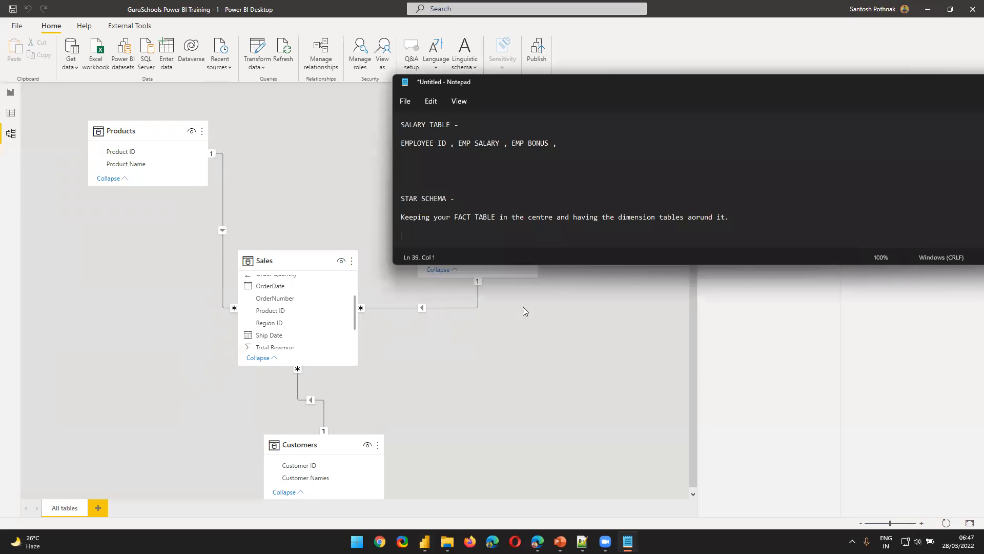
click(464, 398)
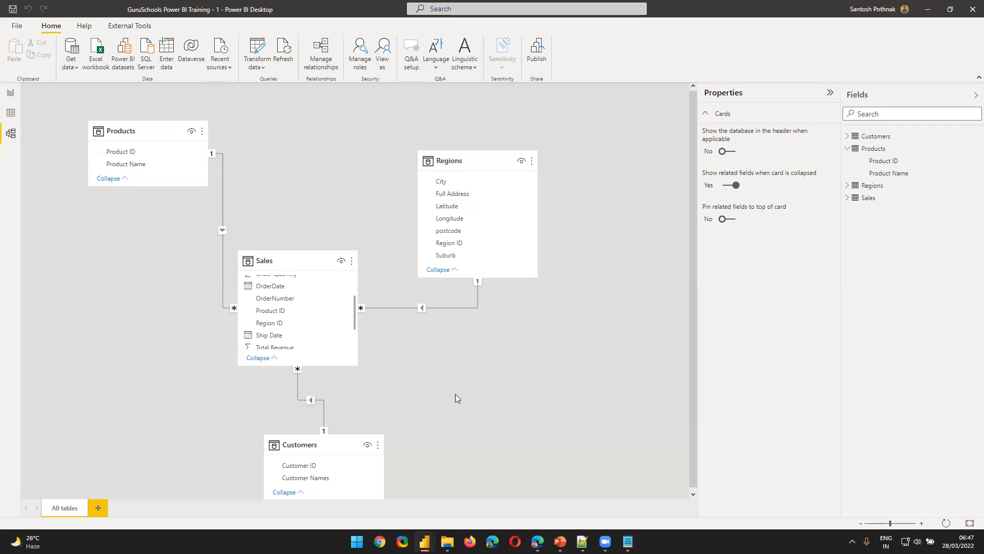
drag(119, 136, 96, 137)
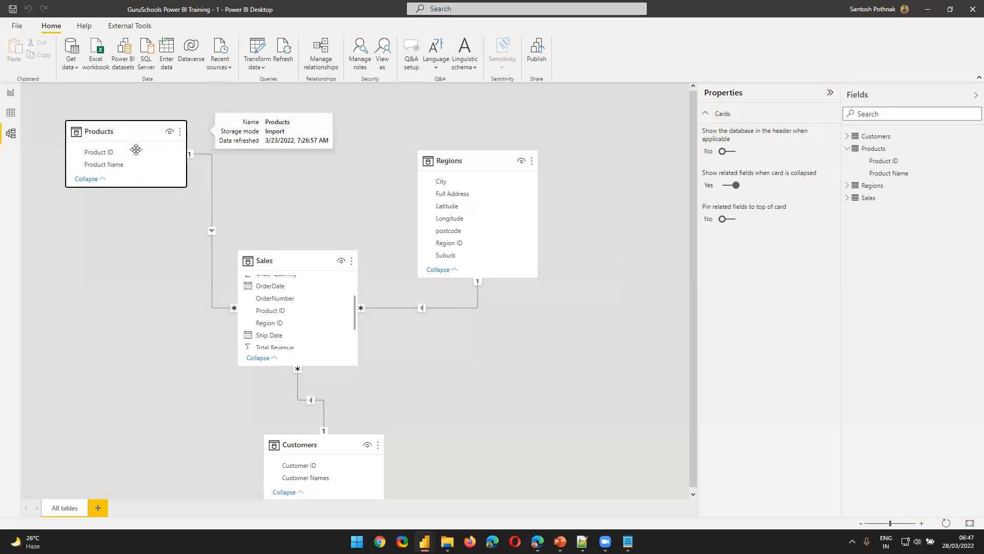
Delete the three relationships that link Sales to Products, Regions and Customers in the model diagram
right_click(211, 200)
click(226, 205)
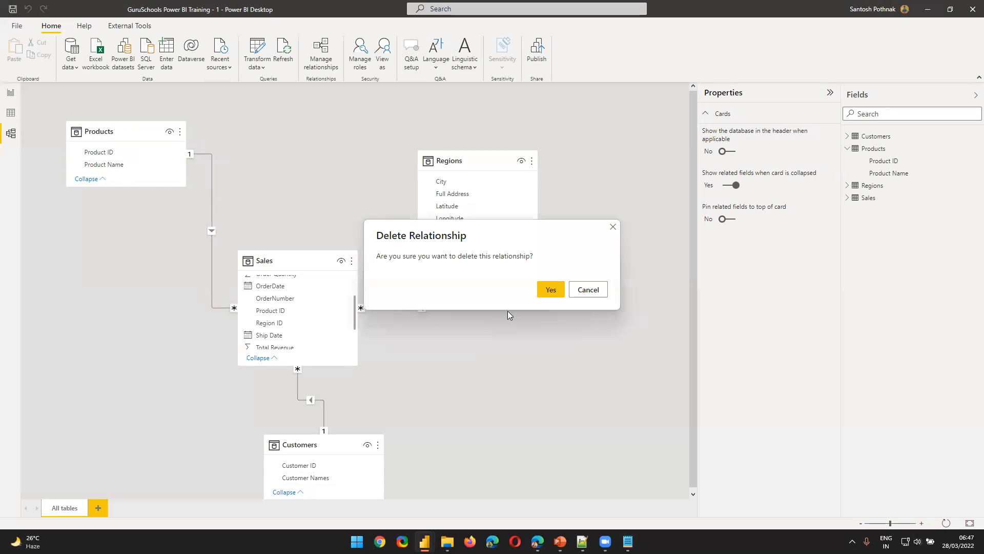
click(550, 290)
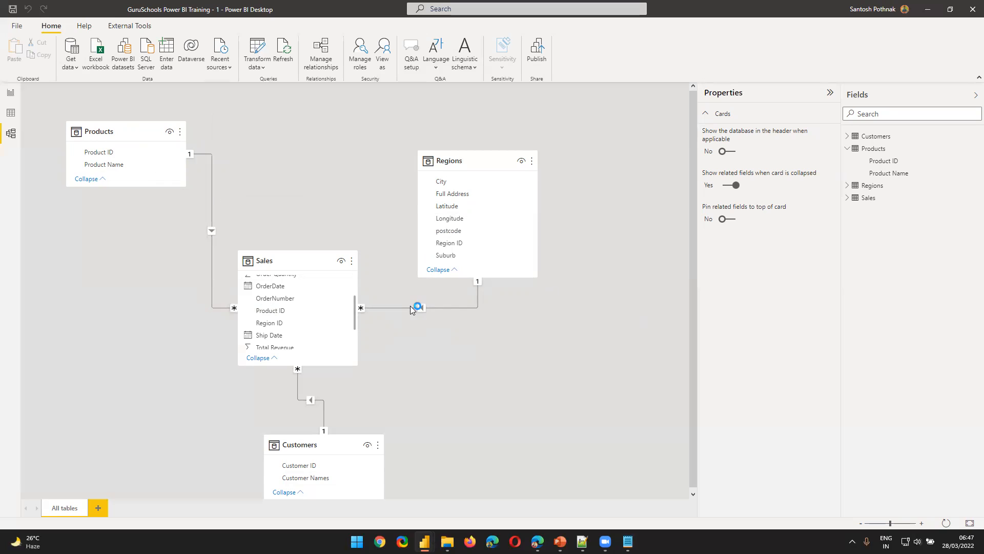
right_click(399, 306)
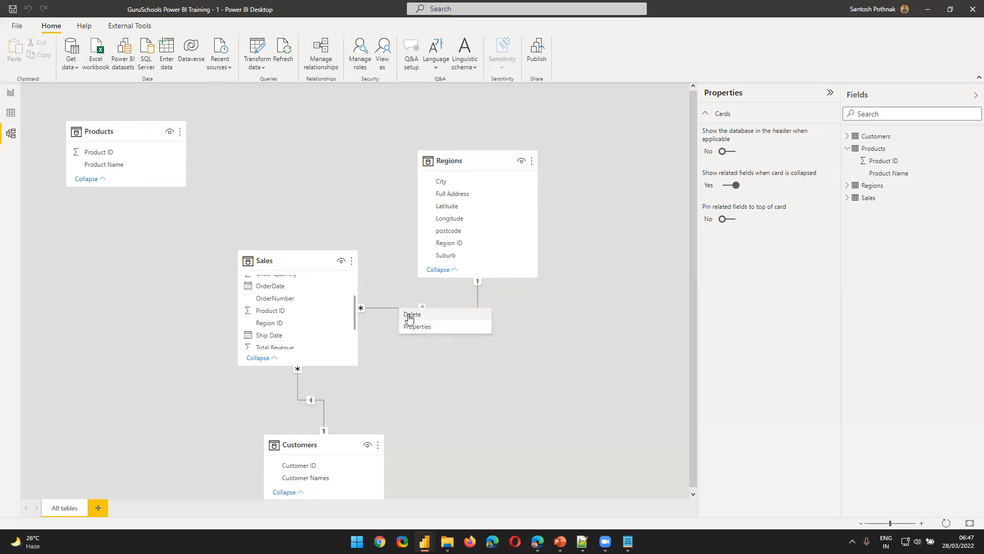
click(408, 315)
click(550, 290)
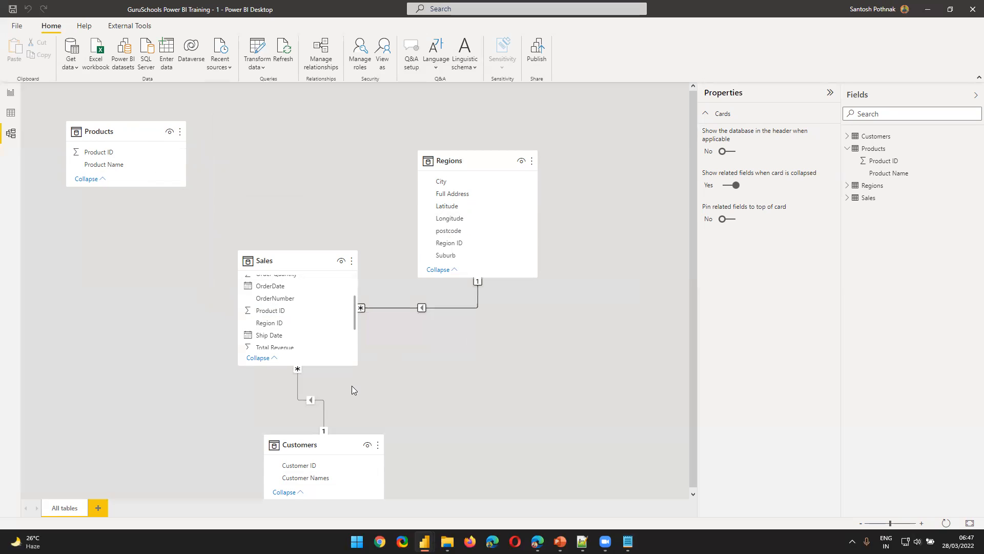
right_click(299, 389)
click(310, 397)
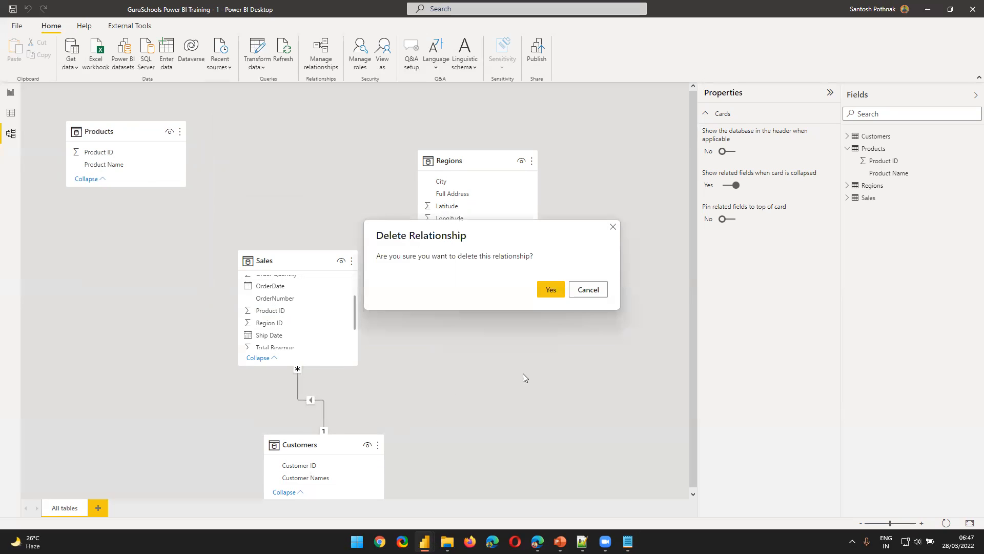
click(551, 287)
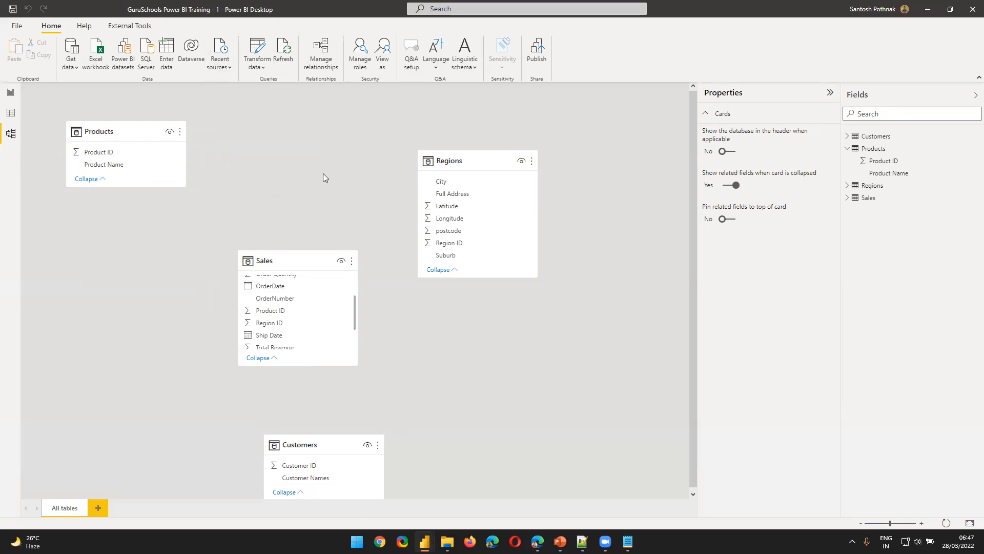
Start a new relationship through Manage relationships, with Sales as the first table and Products as the second
click(326, 67)
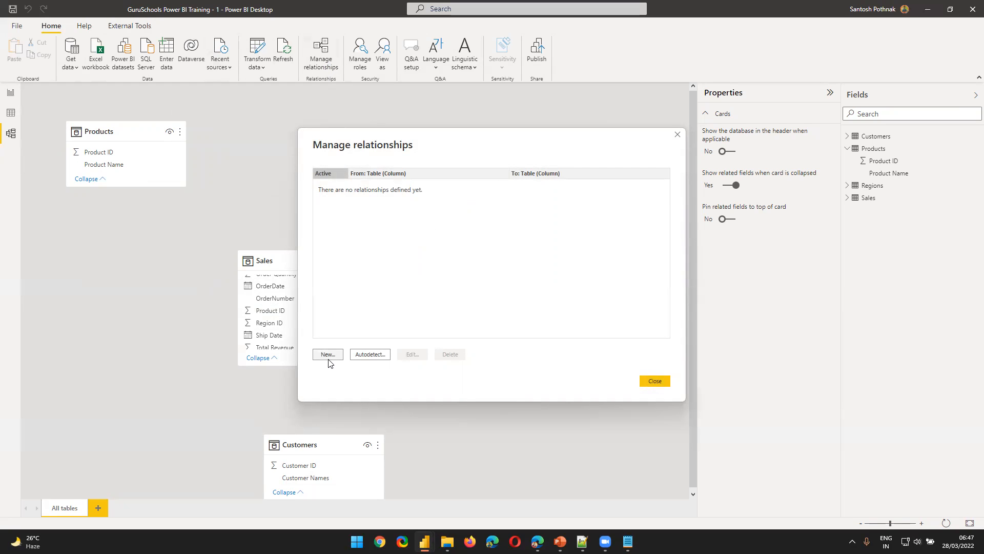
click(329, 358)
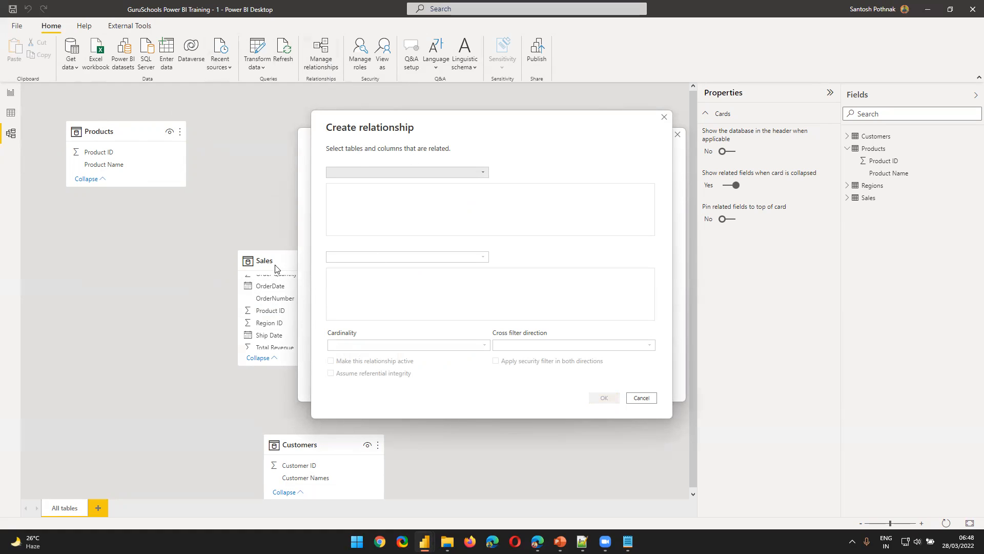
click(372, 171)
click(348, 215)
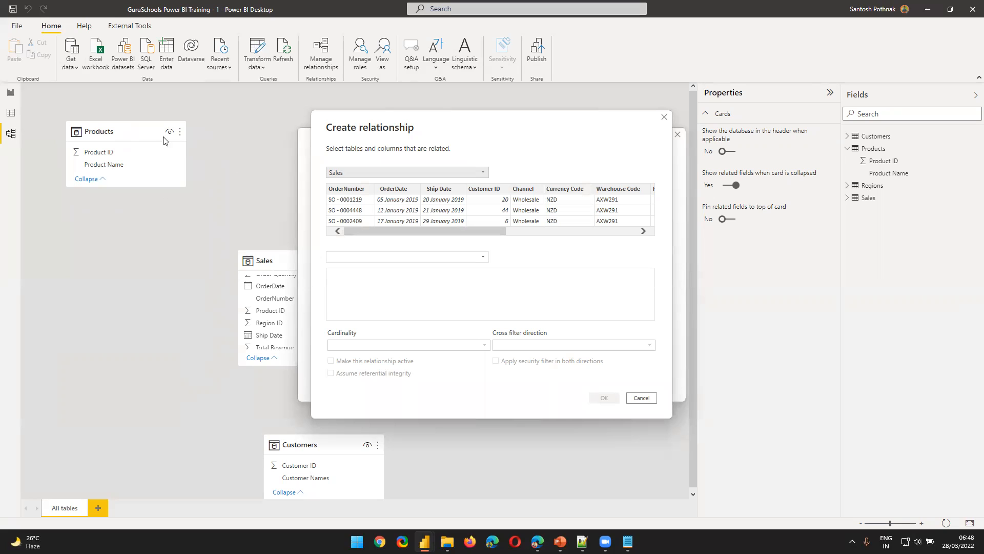
click(360, 257)
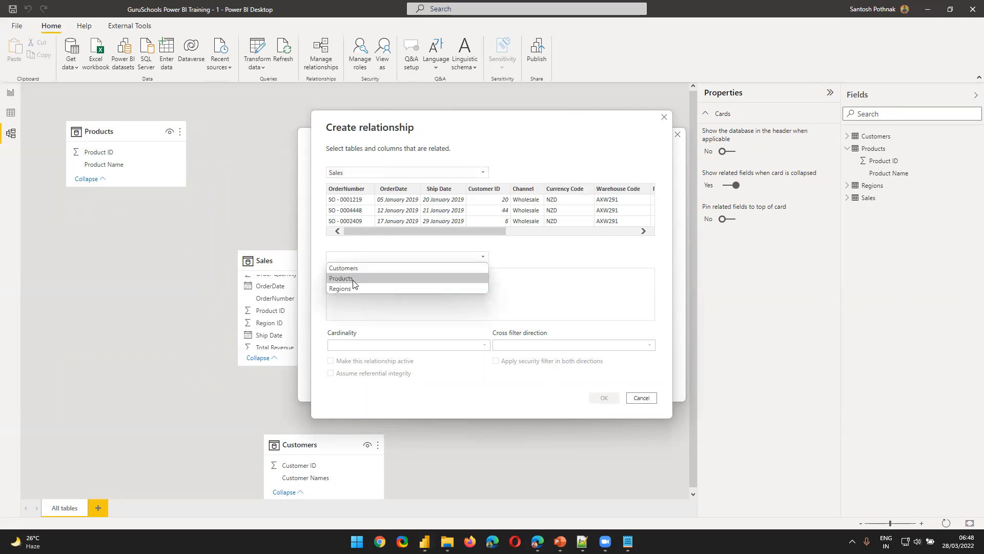
click(353, 280)
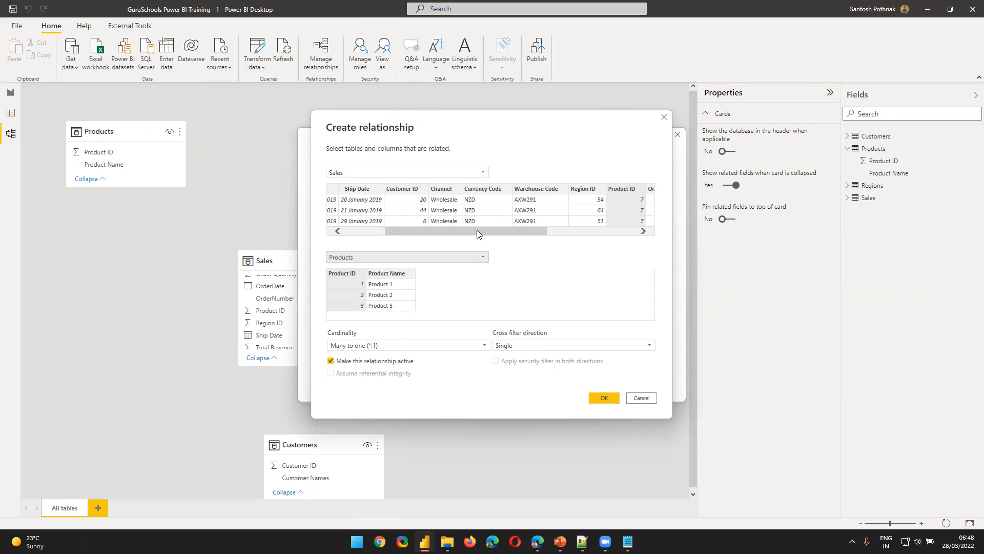
Match Product ID in Sales with Product ID in Products and keep the cardinality at Many to one (*:1)
drag(476, 231, 598, 233)
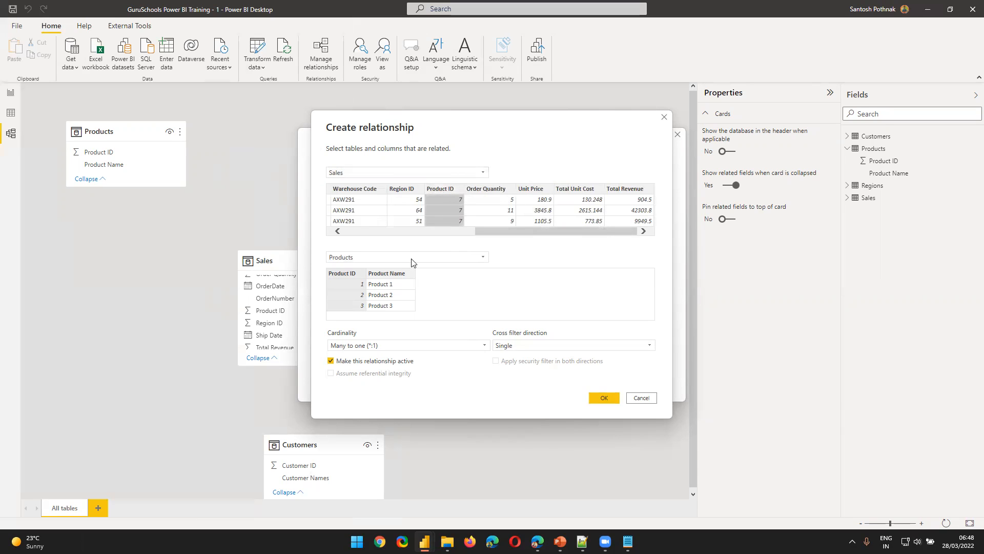
click(347, 273)
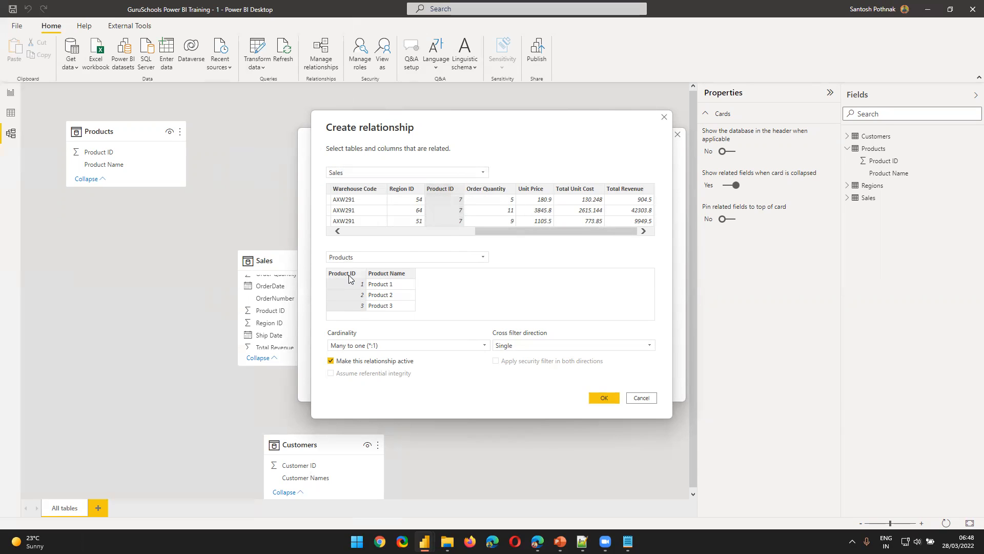
click(444, 190)
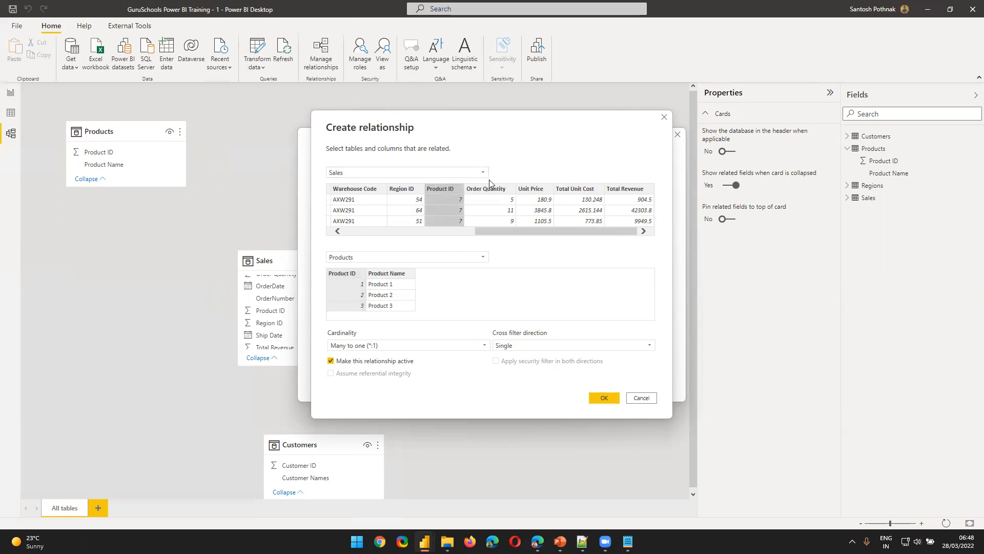
click(344, 277)
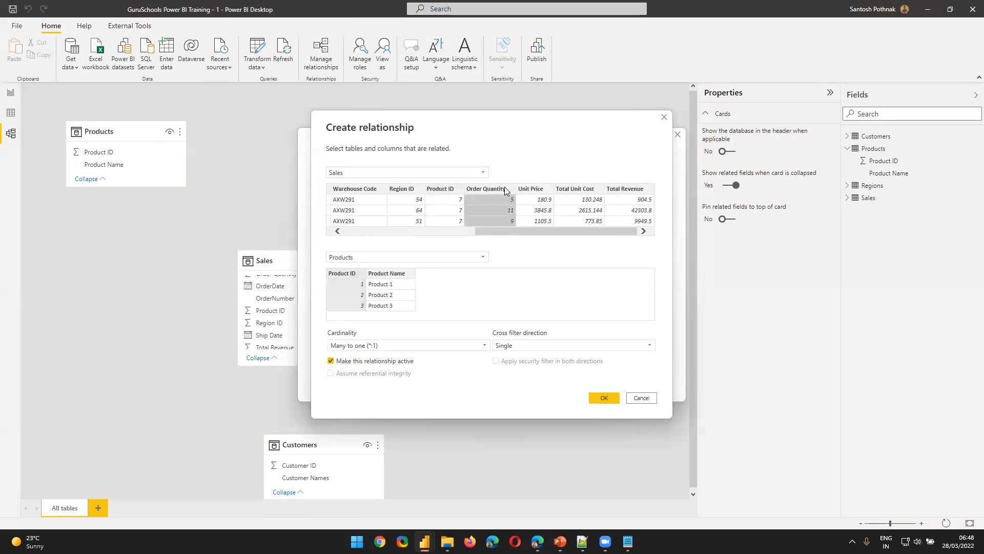
click(541, 194)
click(453, 197)
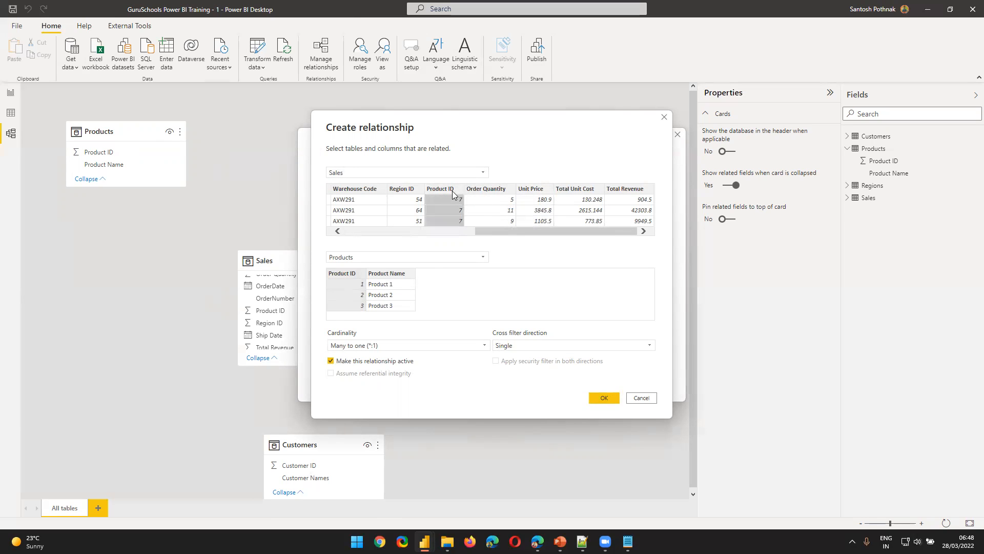
click(352, 346)
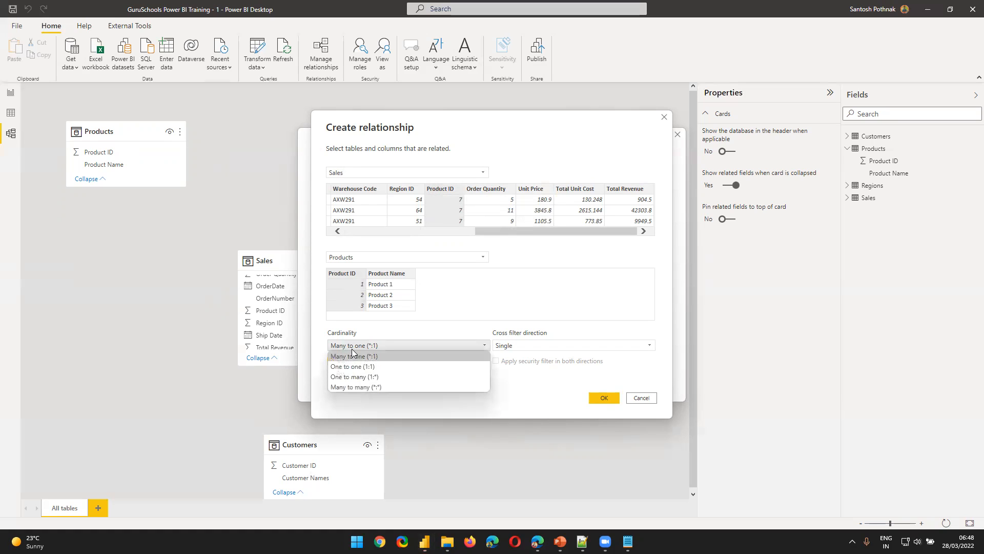
click(380, 348)
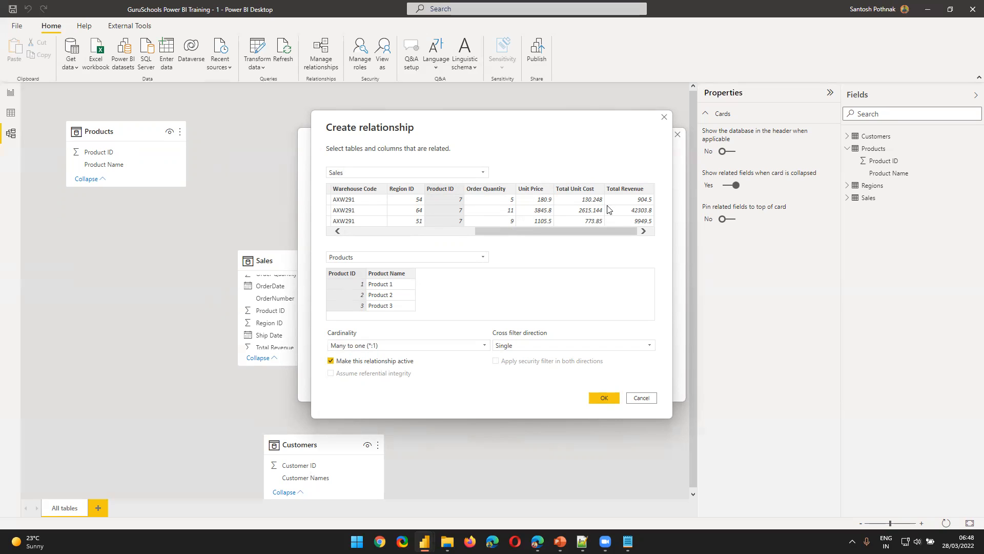
Switch to PBI Training.pptx in PowerPoint and bring up the CARDINALITY slide to read its definition and types
mouse_move(583, 539)
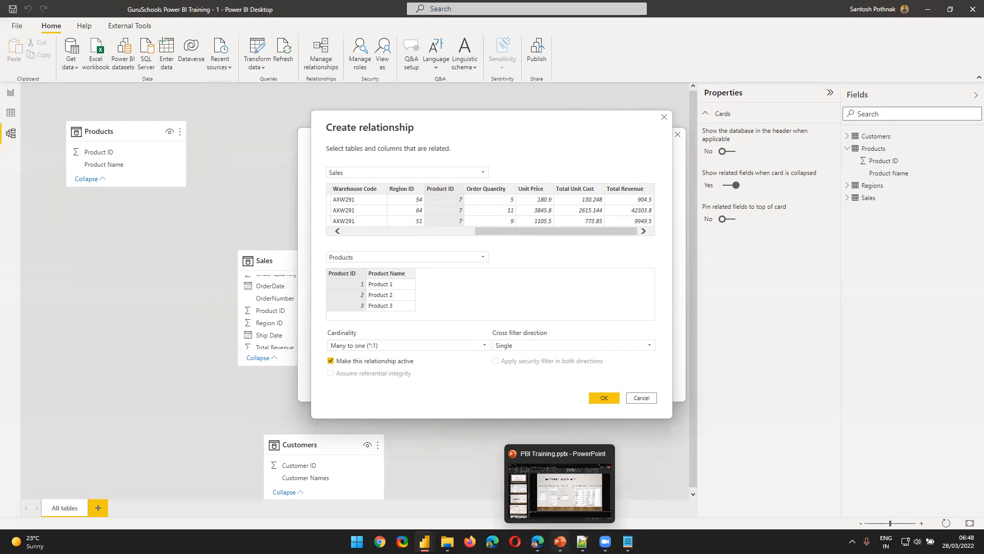
click(560, 541)
scroll(186, 466, down, 4)
click(87, 342)
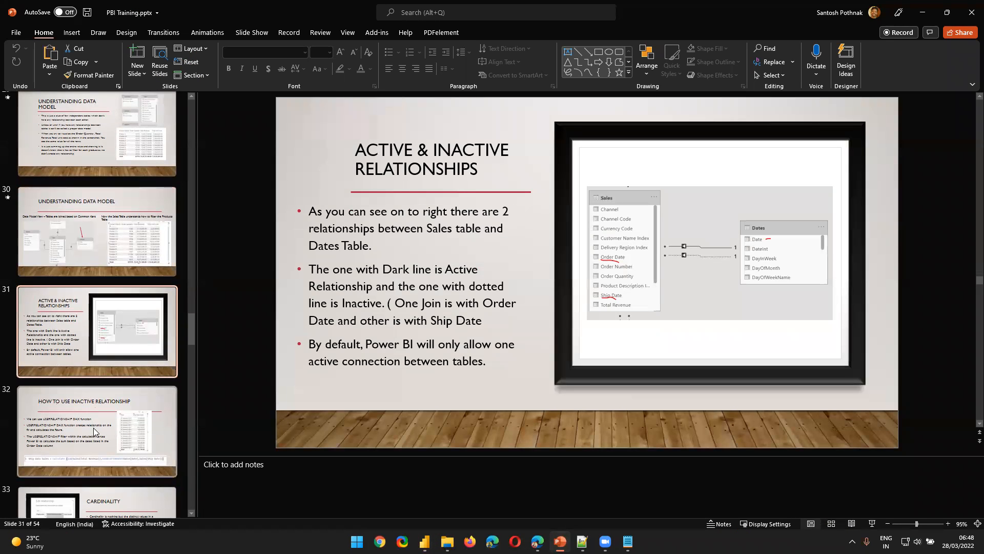
click(97, 515)
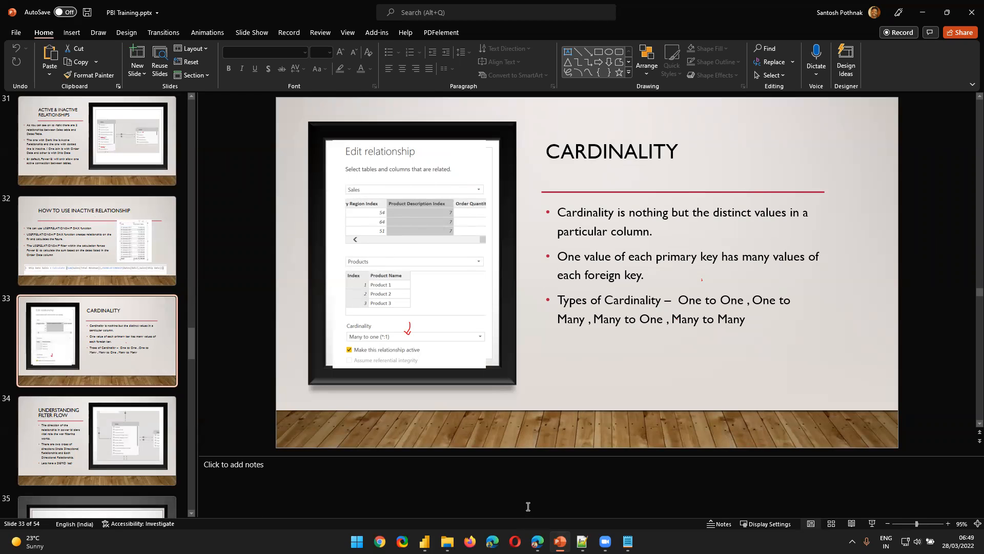
Return to Power BI, create the Sales to Products relationship and close the relationship manager
key(alt+Tab)
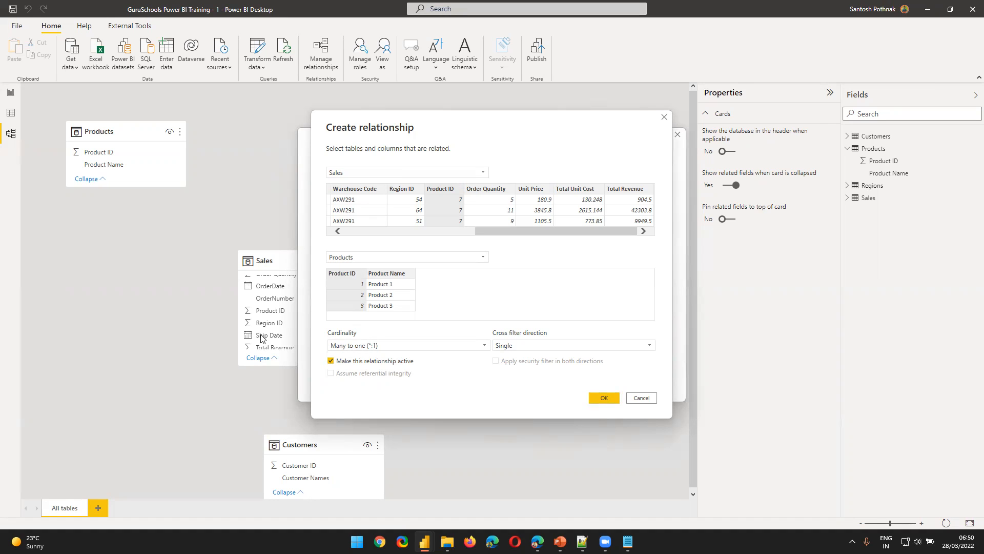
click(595, 399)
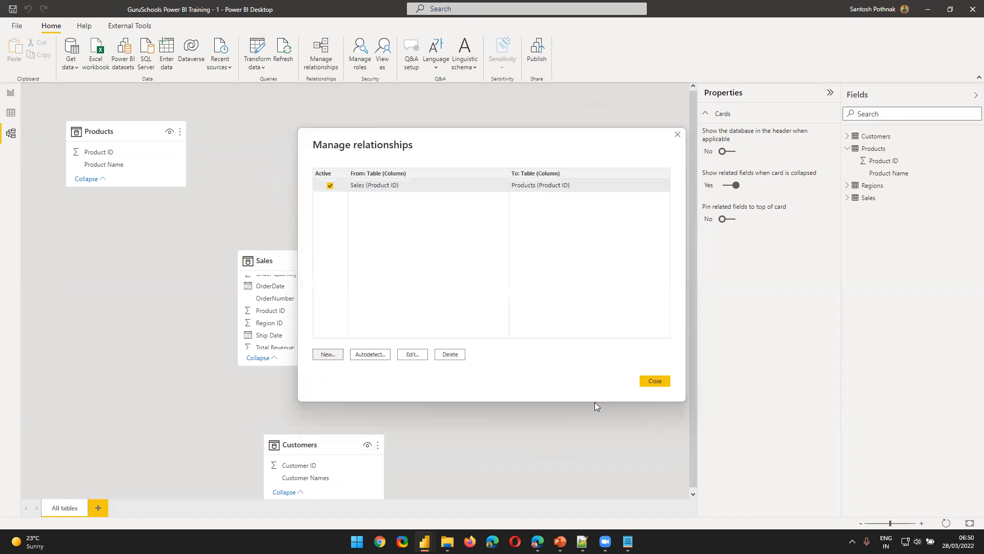
click(663, 381)
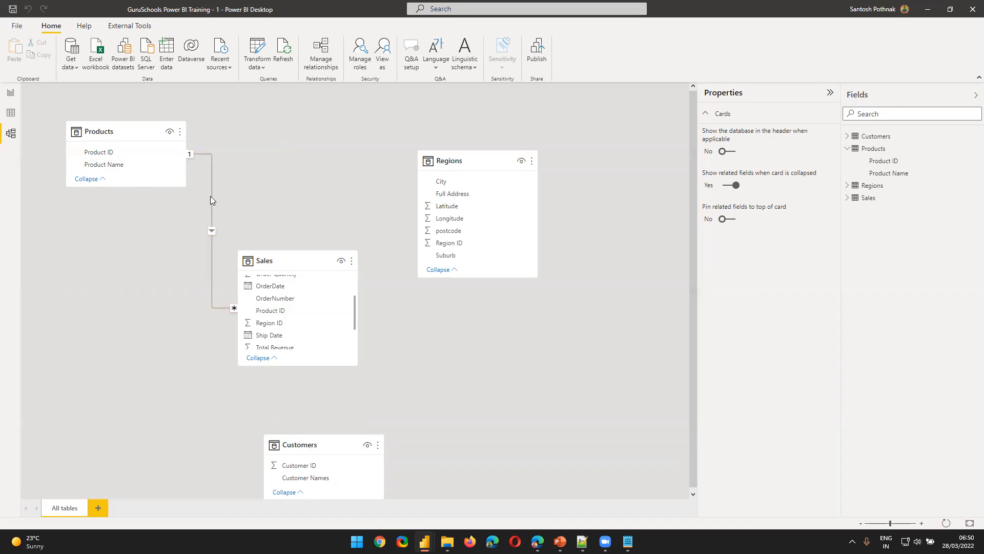
Select Product ID in Products and review the settings of its relationship with Sales
click(158, 152)
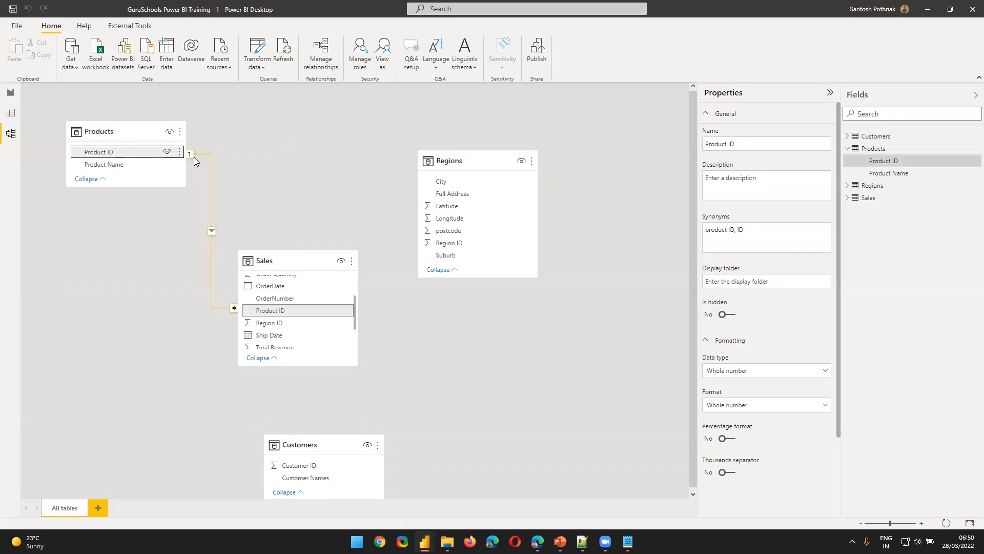
double_click(227, 311)
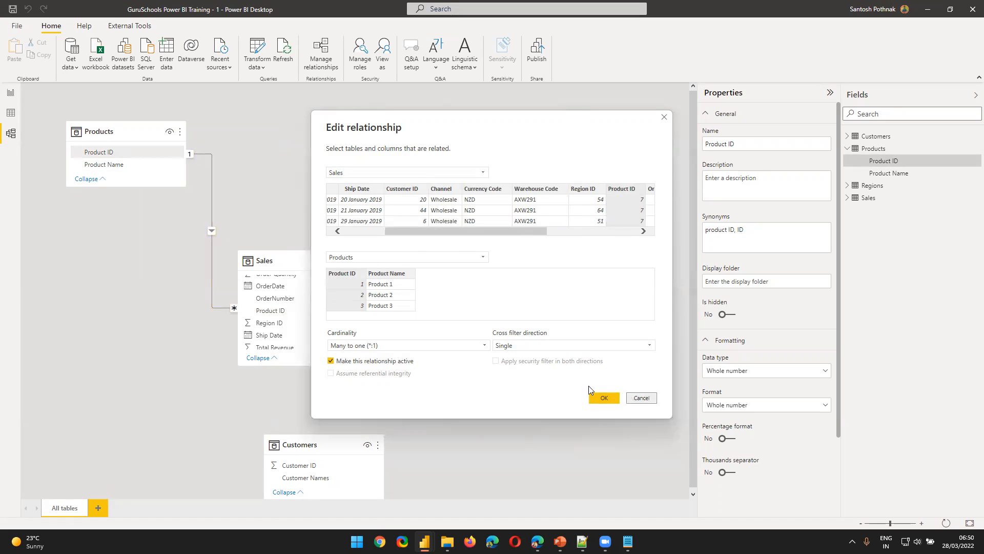
click(603, 398)
Examine the Product ID column of the Sales table in Data view, checking its distinct values and how they repeat down the rows
click(10, 113)
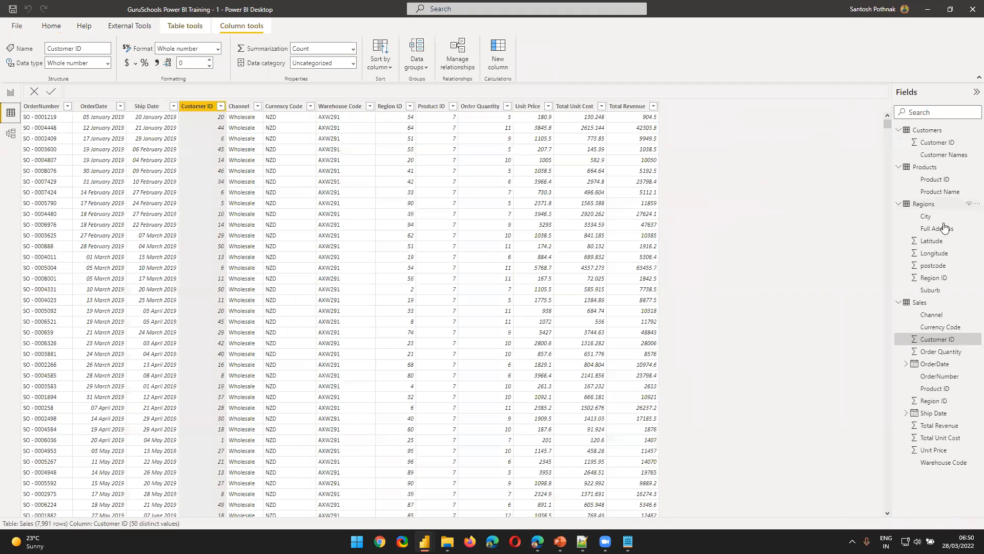
click(921, 303)
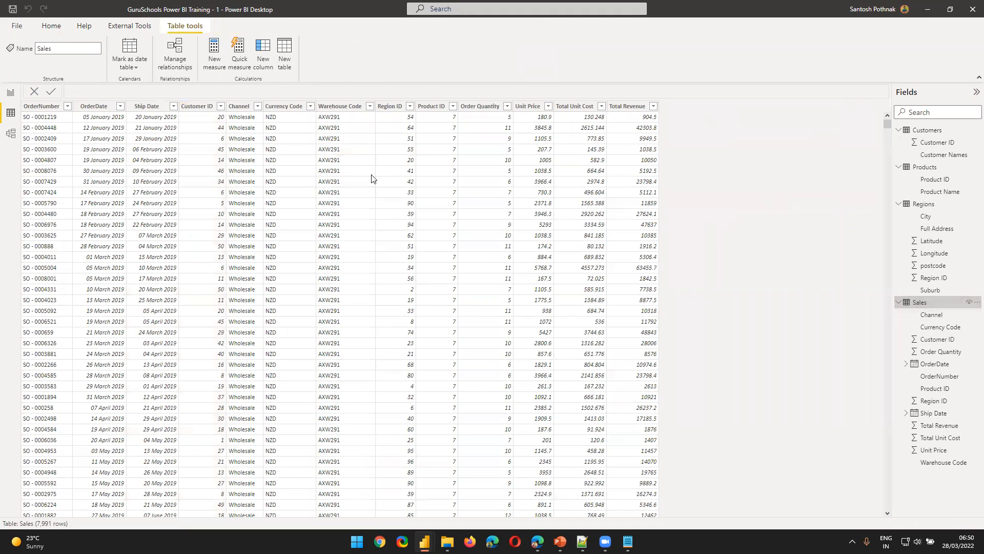
click(438, 108)
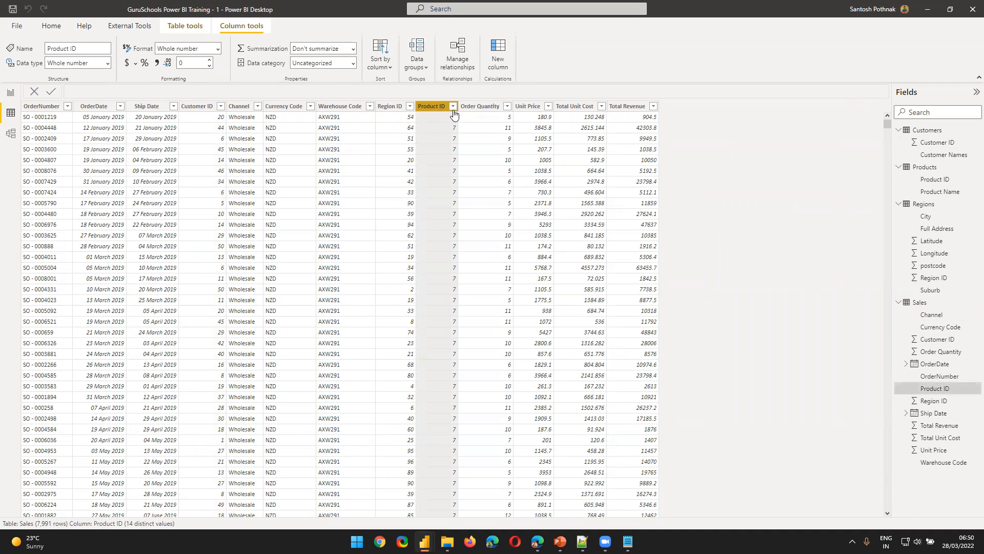
click(454, 108)
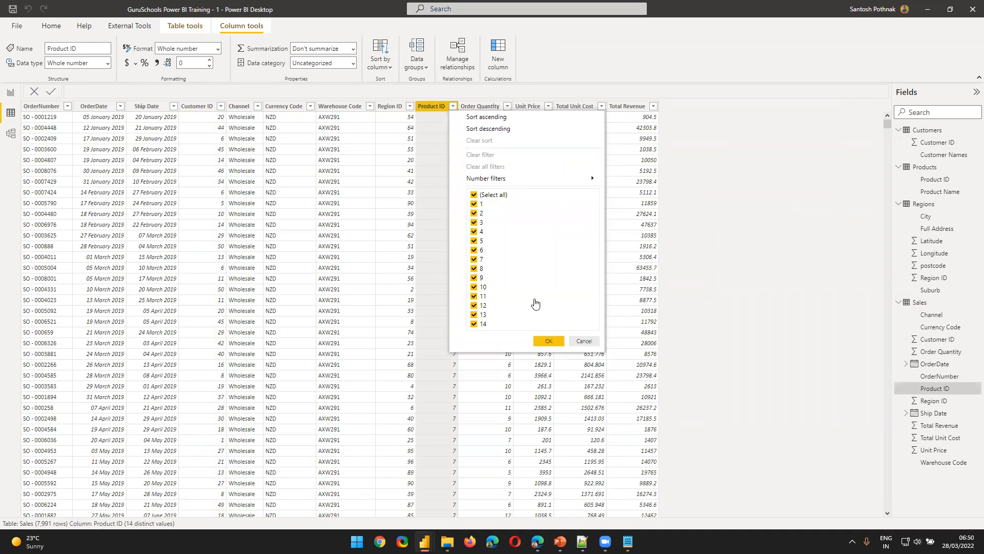
click(584, 341)
scroll(468, 323, down, 9)
scroll(416, 338, down, 20)
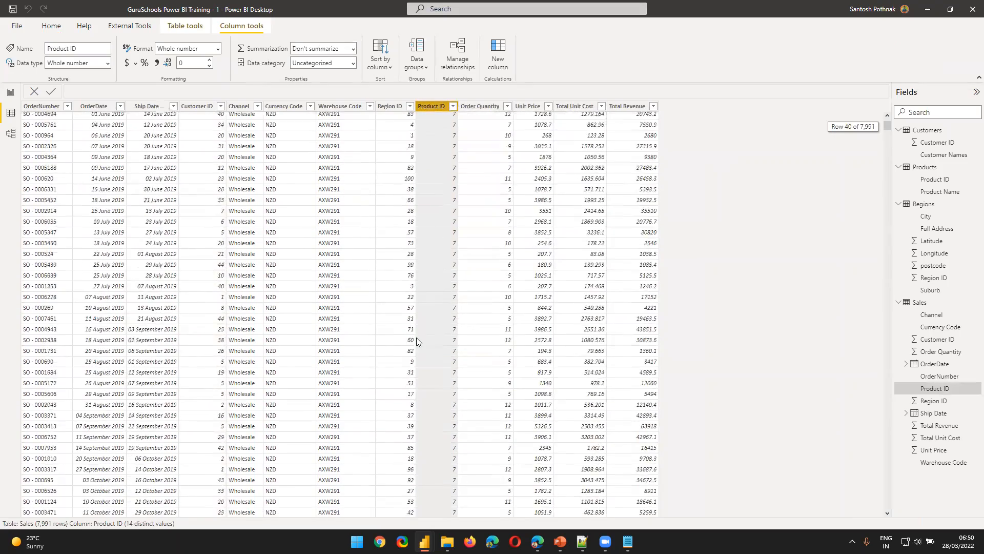
scroll(418, 336, down, 1)
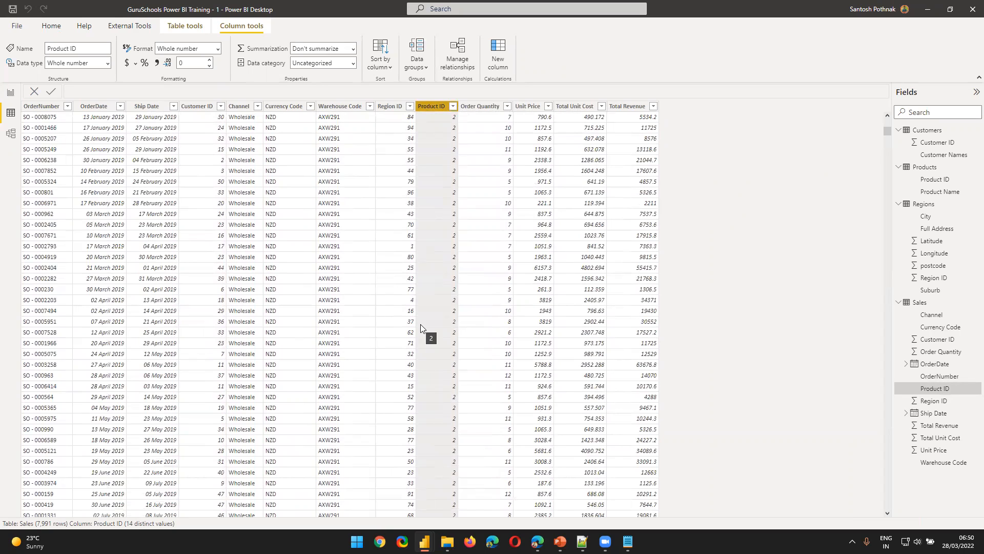
Return to the Model view and open the relationship between Sales and Products for editing
scroll(421, 321, down, 15)
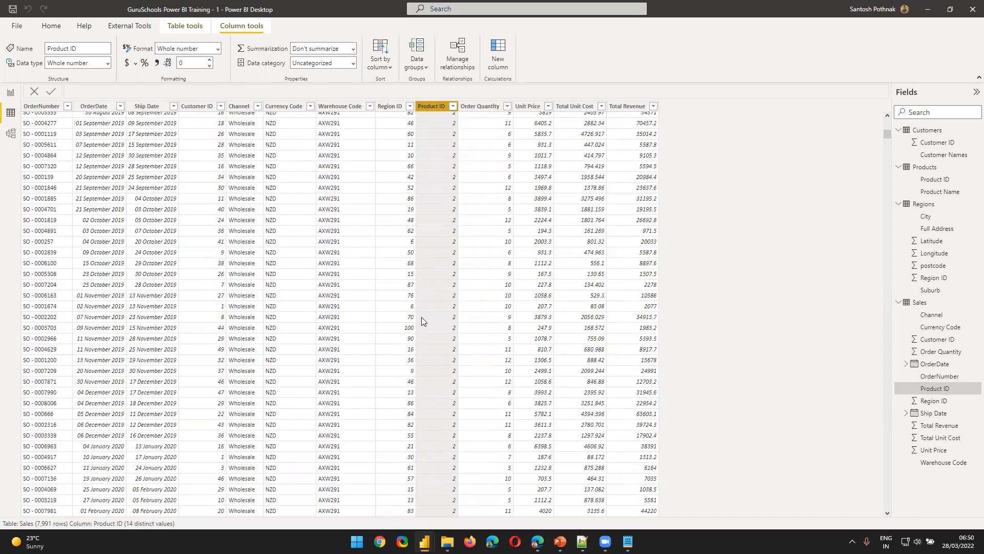
click(4, 140)
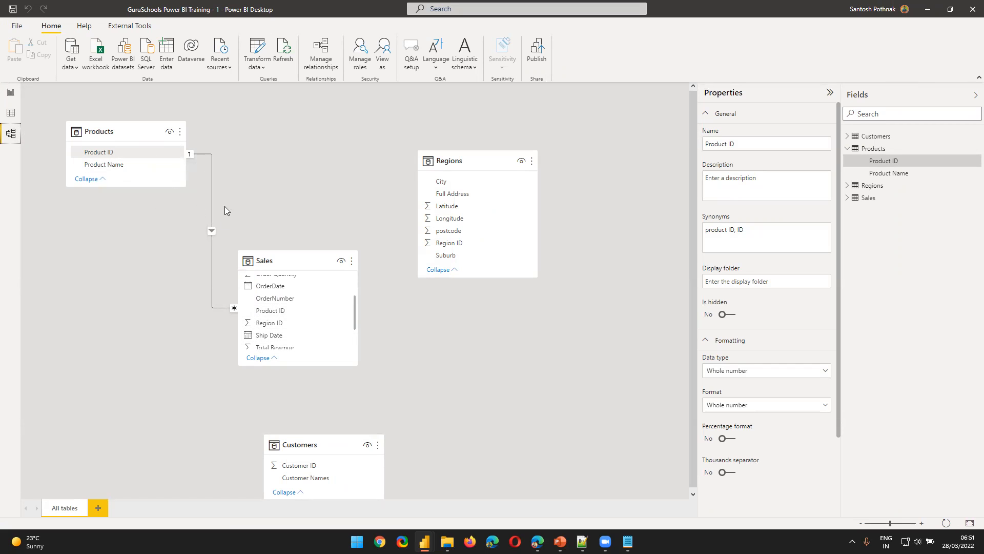
double_click(227, 307)
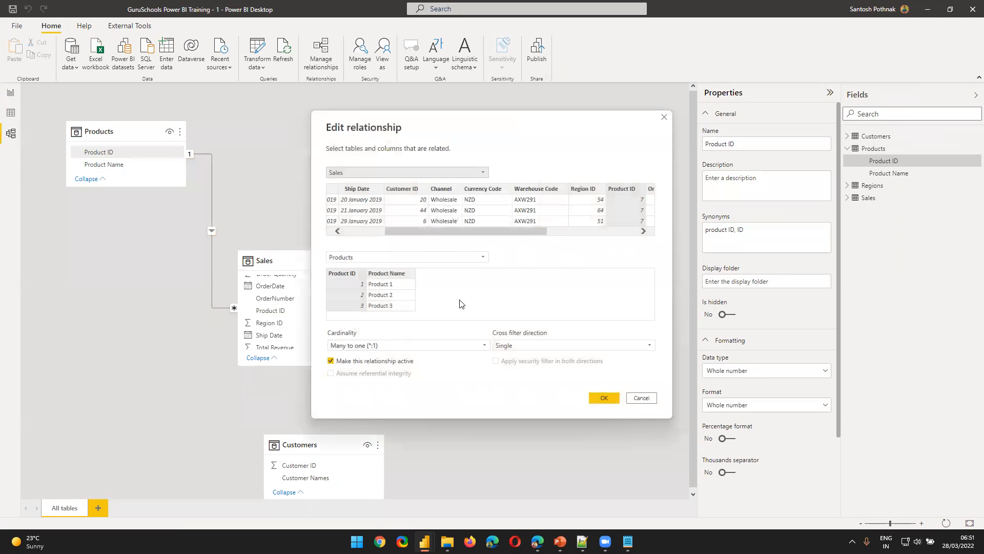
Try One to many (1:*) as the cardinality of the Sales to Products relationship, and restore Many to one (*:1)
click(367, 347)
click(367, 347)
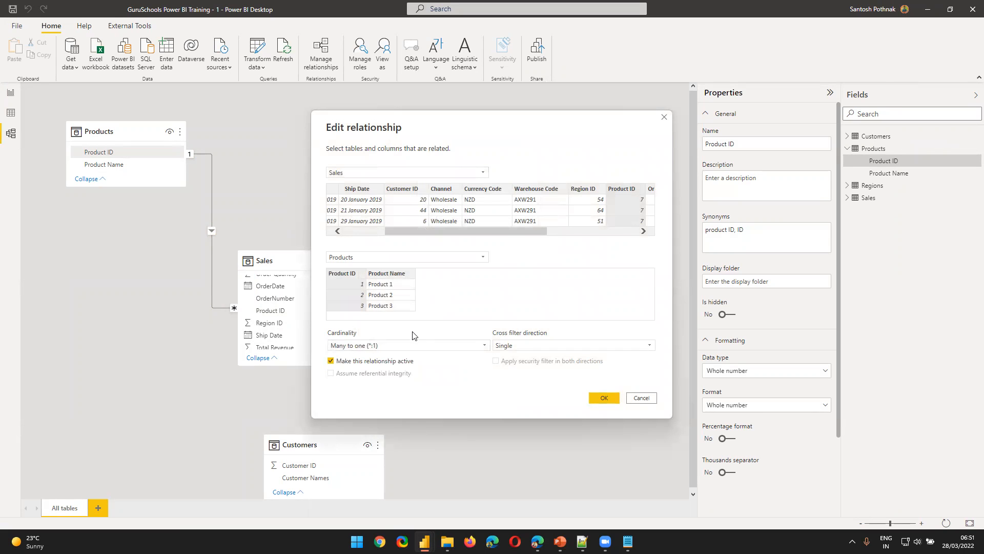
click(405, 346)
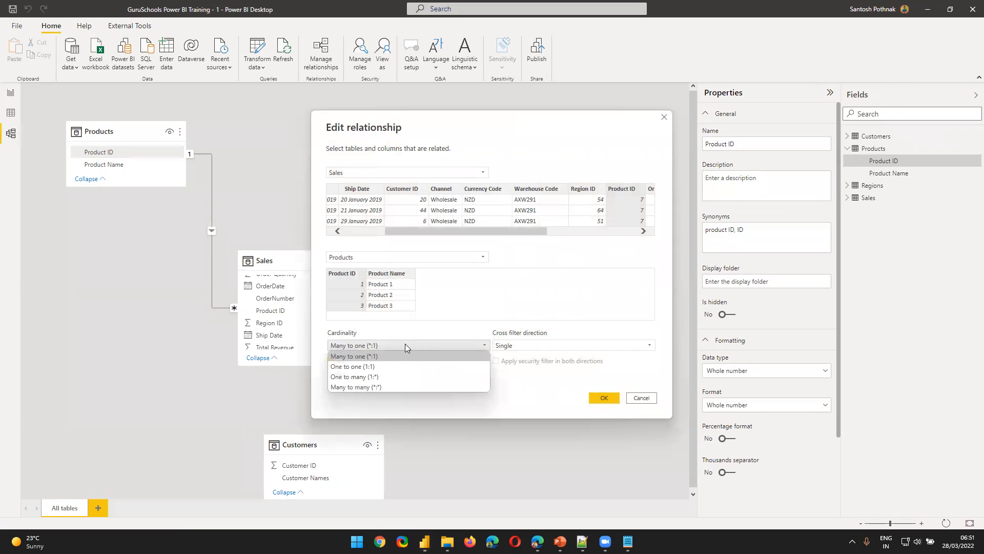
click(389, 378)
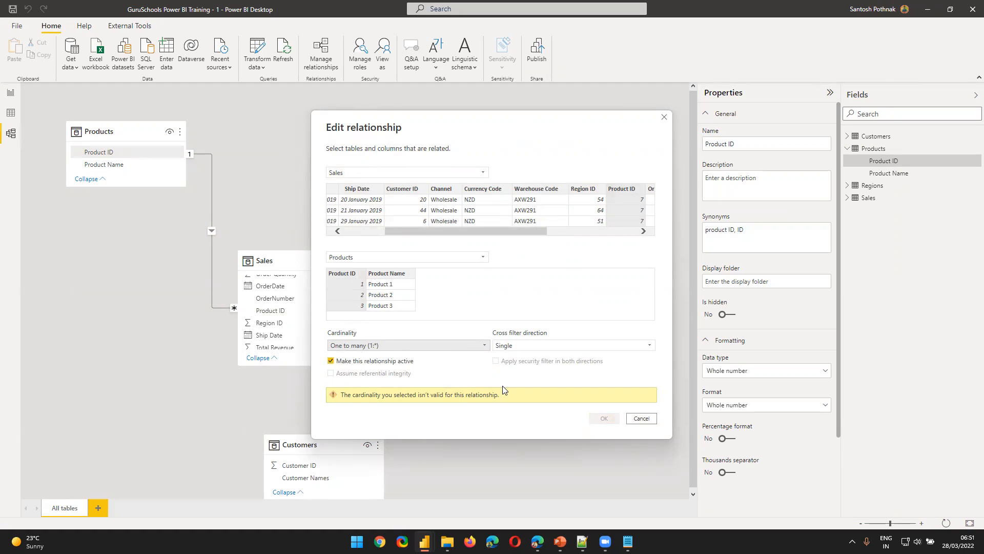
click(398, 347)
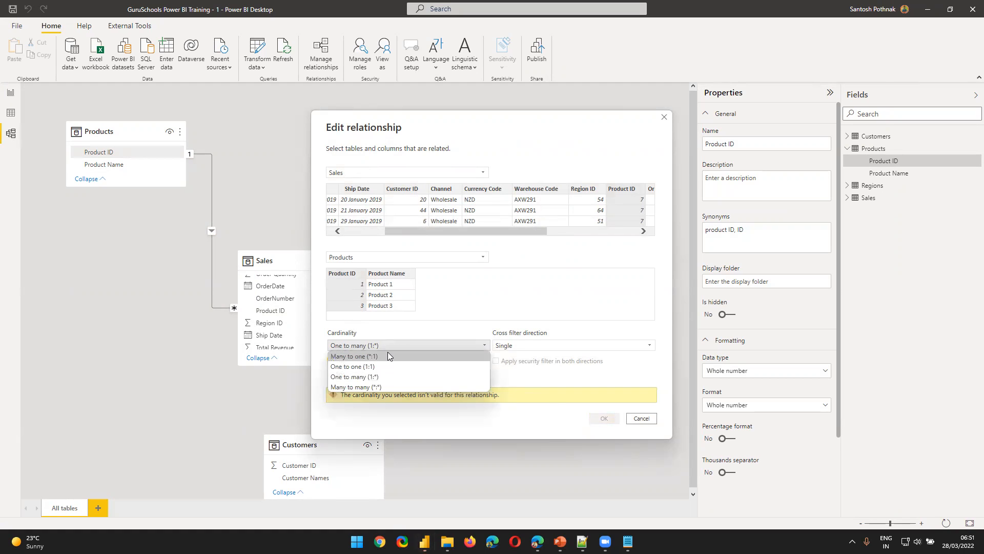
click(387, 354)
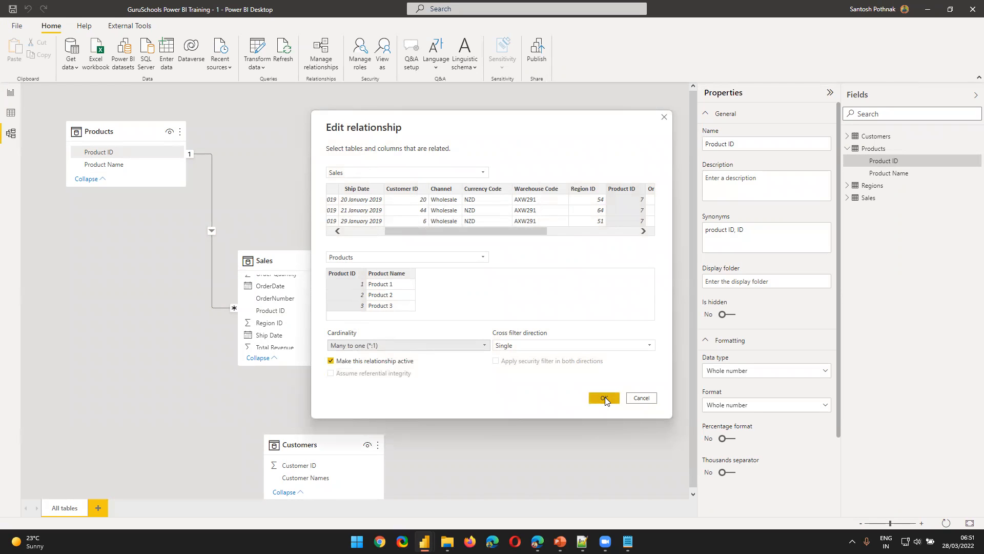
Review the available cardinality options and accept the Sales to Products relationship as Many to one (*:1)
click(346, 344)
click(361, 347)
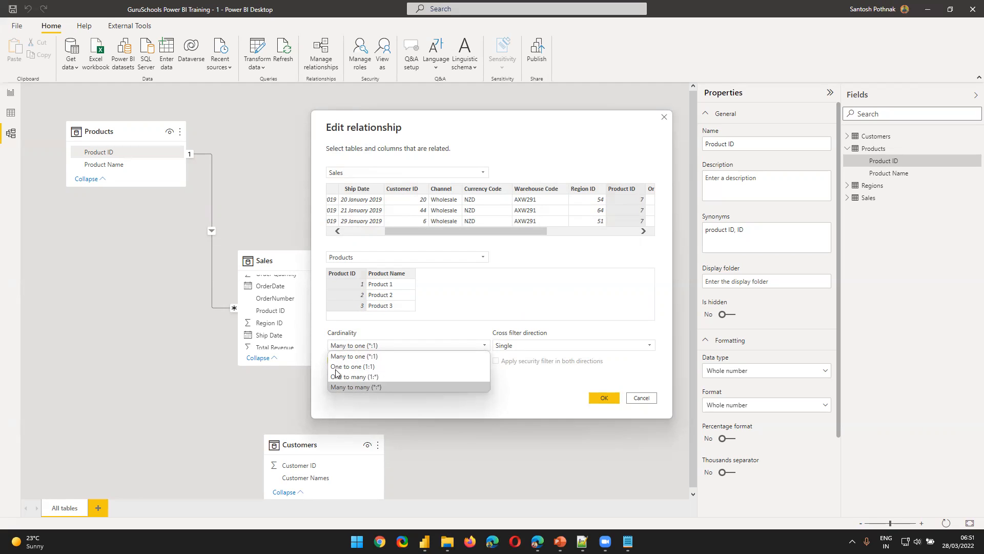
click(500, 300)
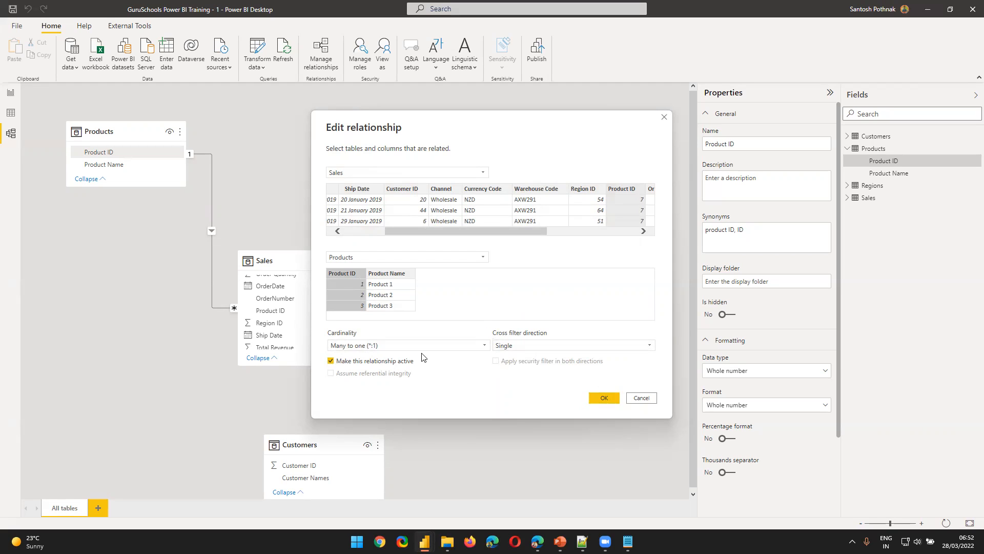
click(597, 399)
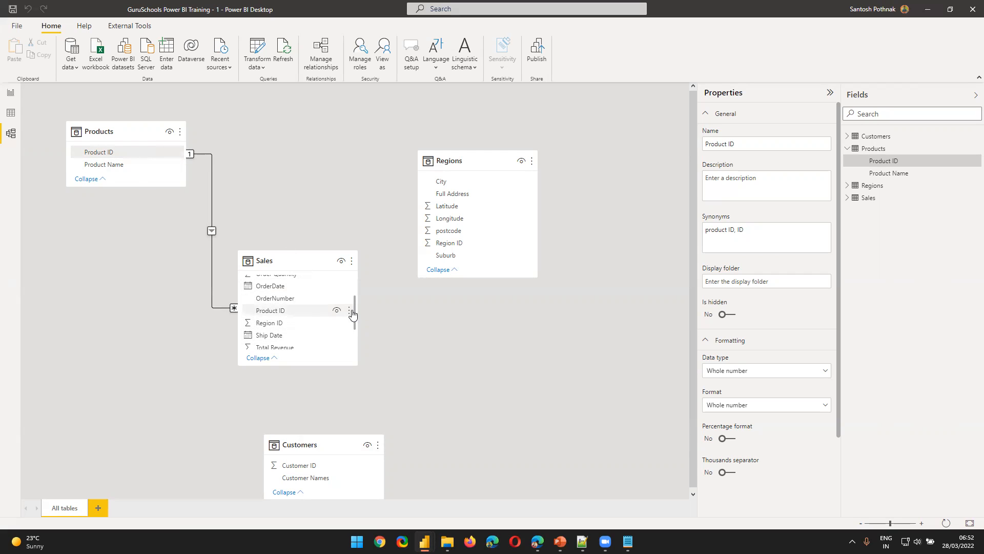
Relate Region ID in the Regions table to Region ID in Sales, and place Sales between Products and Regions
drag(459, 153, 470, 134)
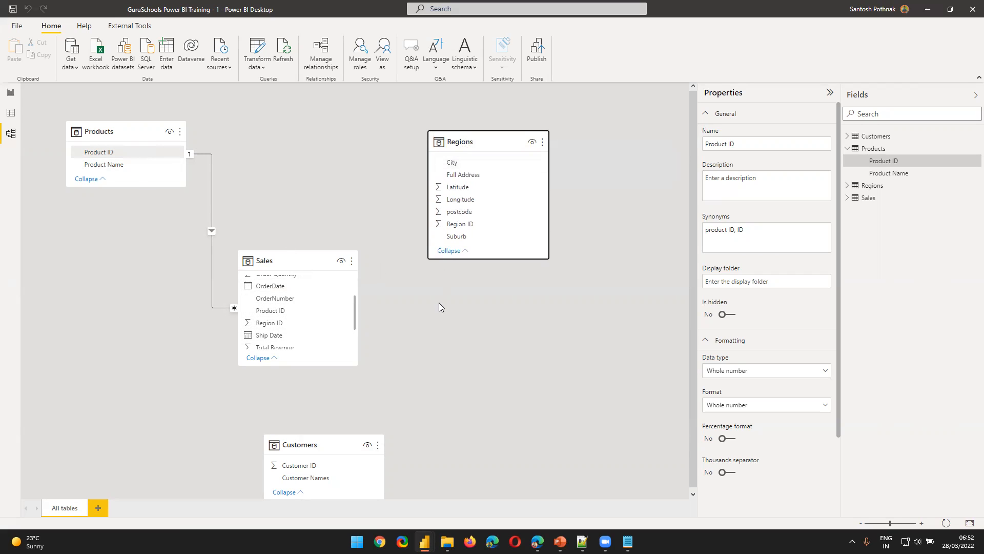
click(443, 229)
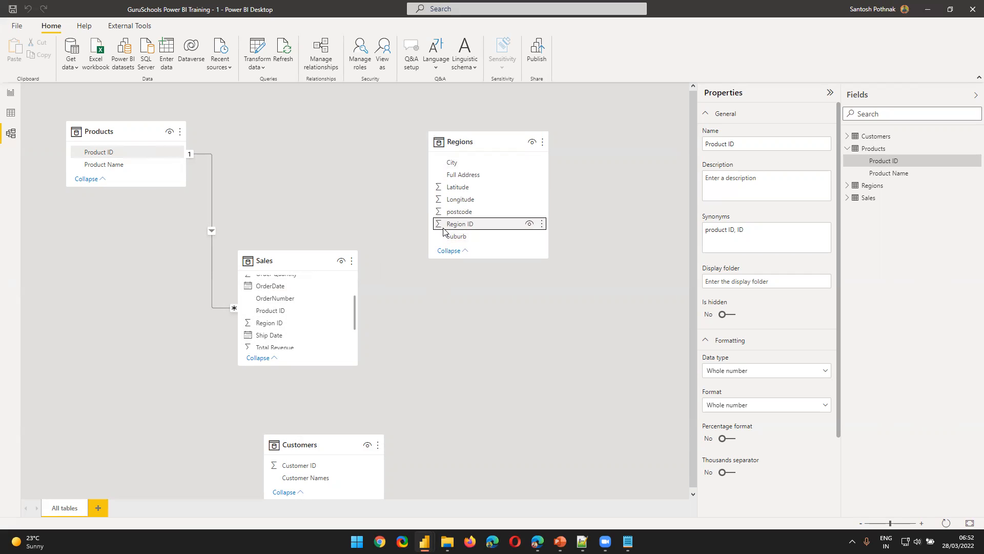
drag(443, 230, 287, 324)
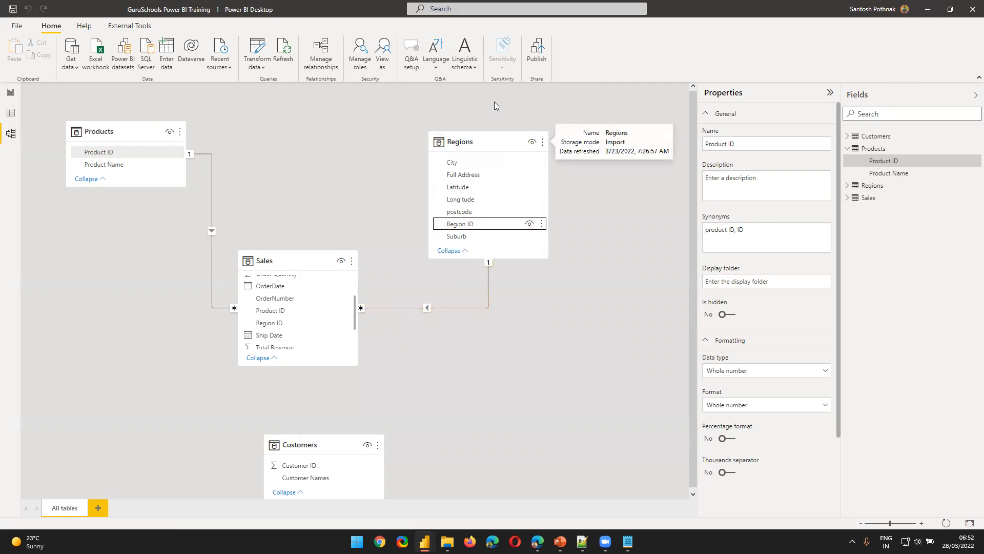
drag(265, 259, 280, 179)
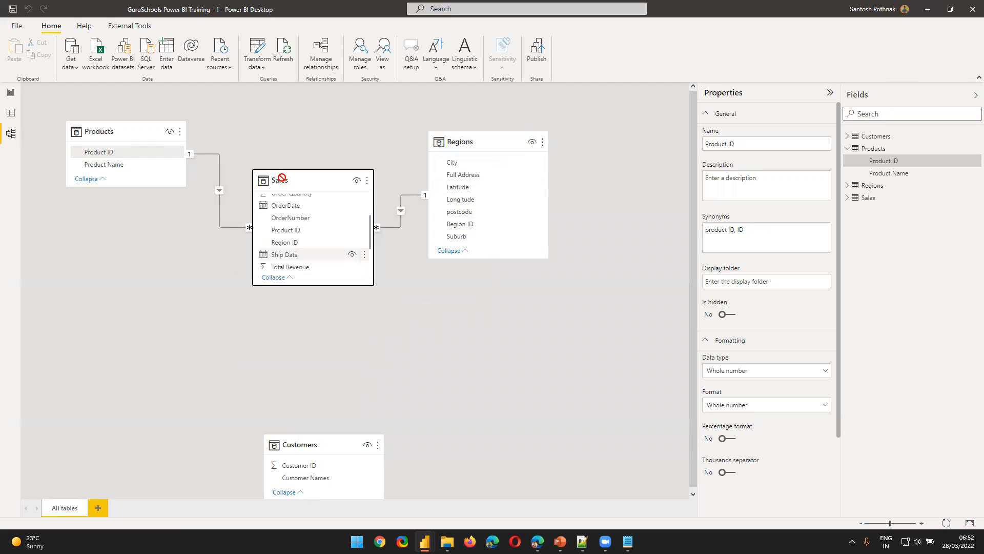
Start a new relationship in the relationship manager with Sales as the first table and Customers as the second
click(321, 59)
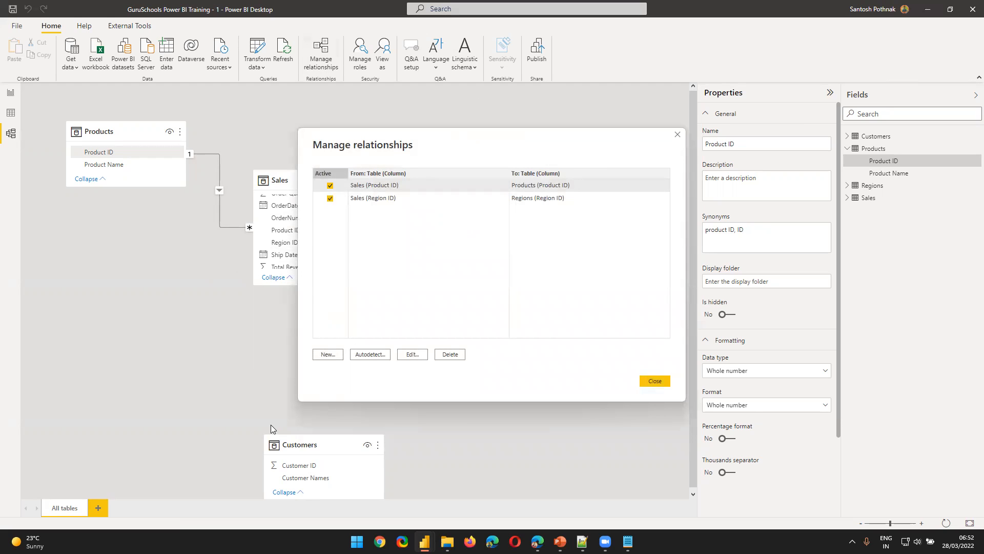
click(327, 354)
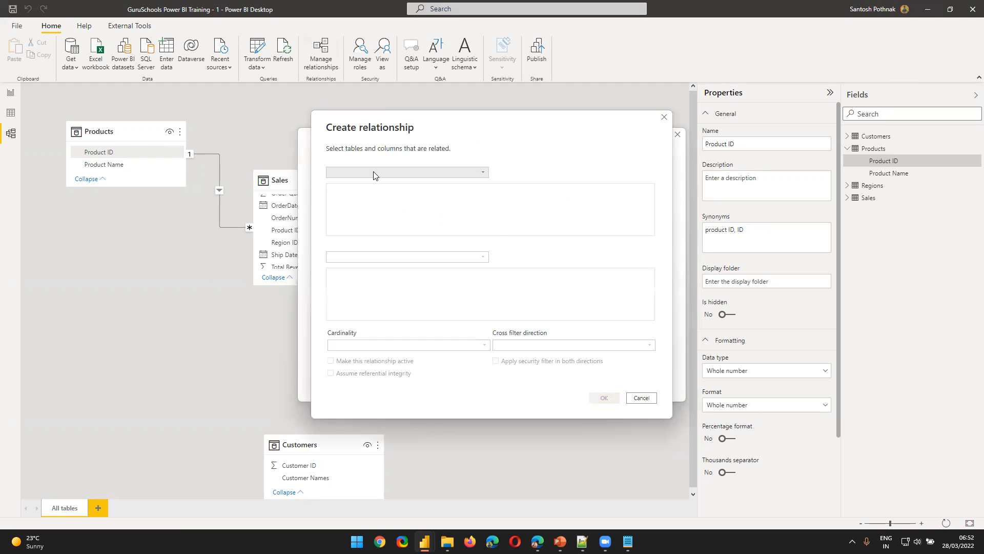
click(374, 173)
click(359, 213)
click(354, 256)
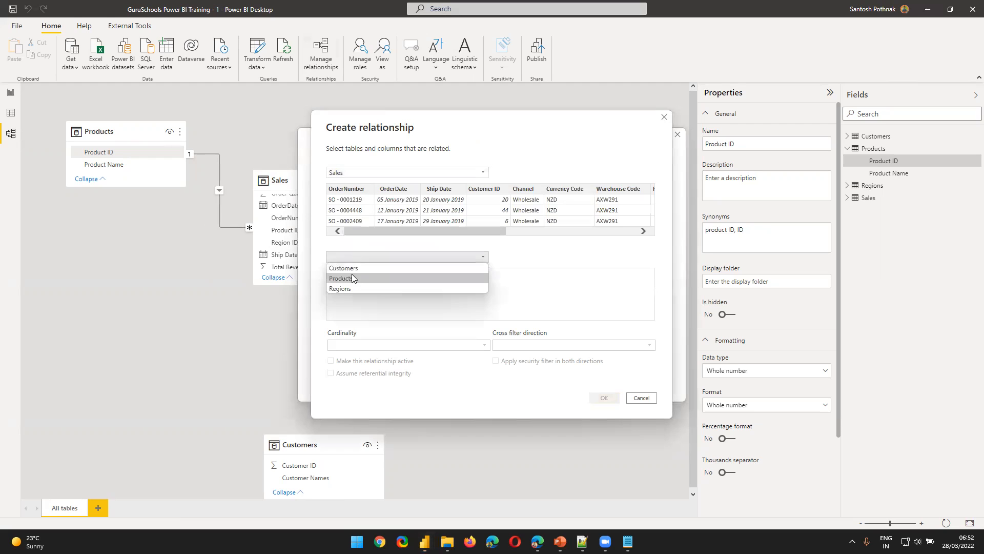
click(355, 268)
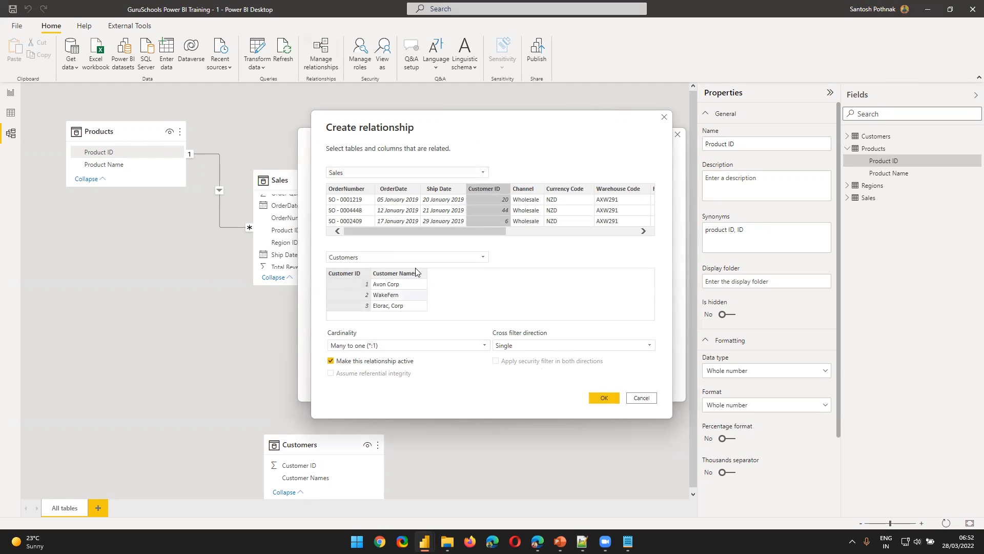
Create the relationship with Customers first and Sales second, matched on Customer ID, and move the Customers table closer to Sales
click(372, 173)
click(365, 183)
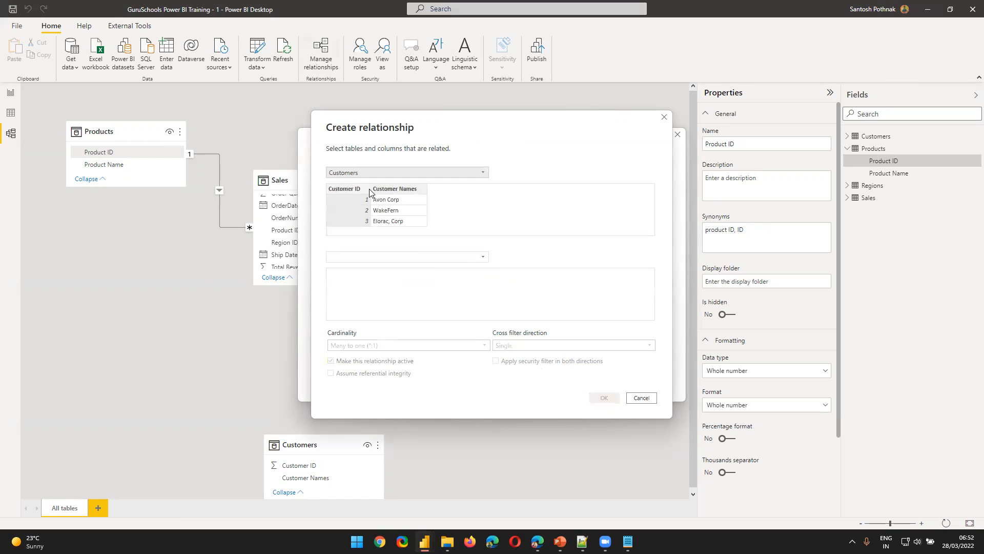
click(372, 258)
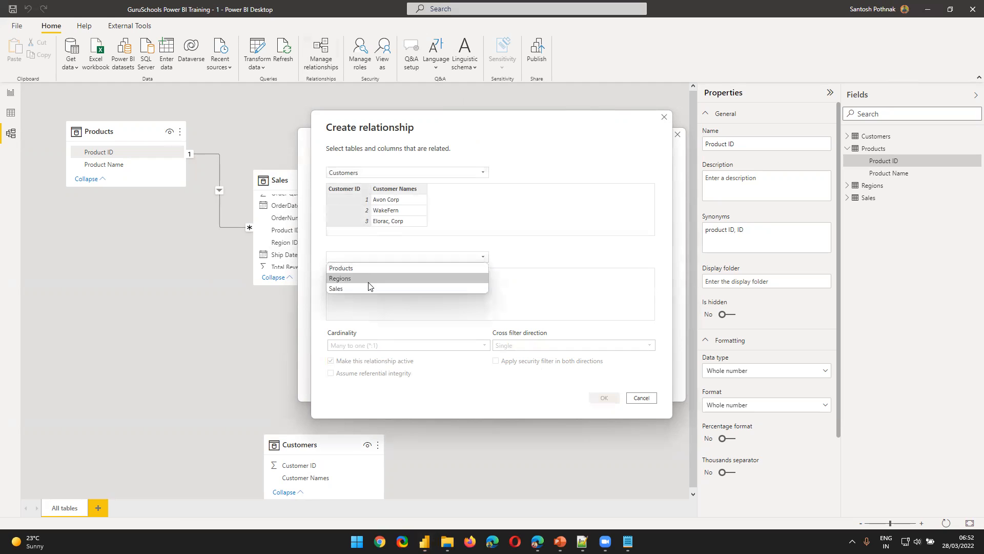
click(368, 287)
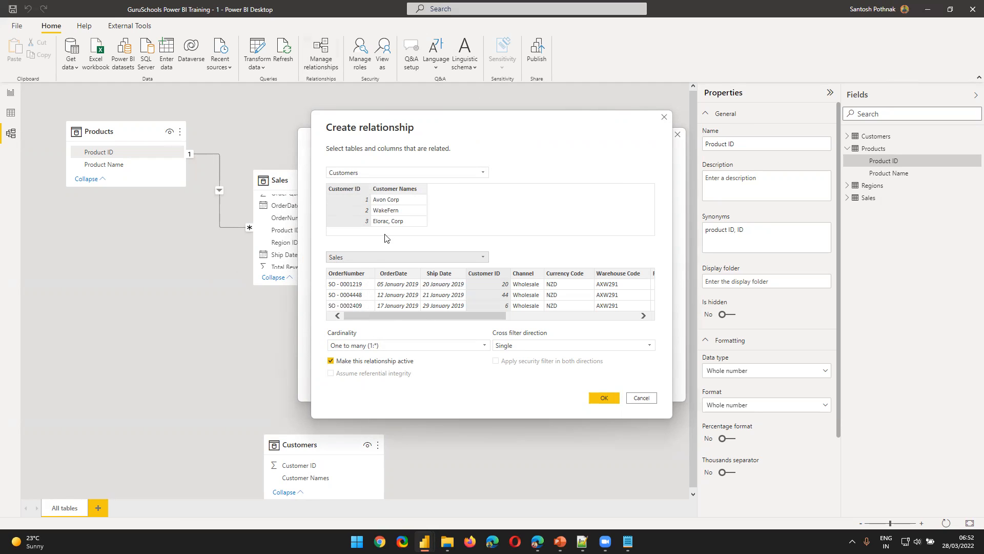
click(607, 396)
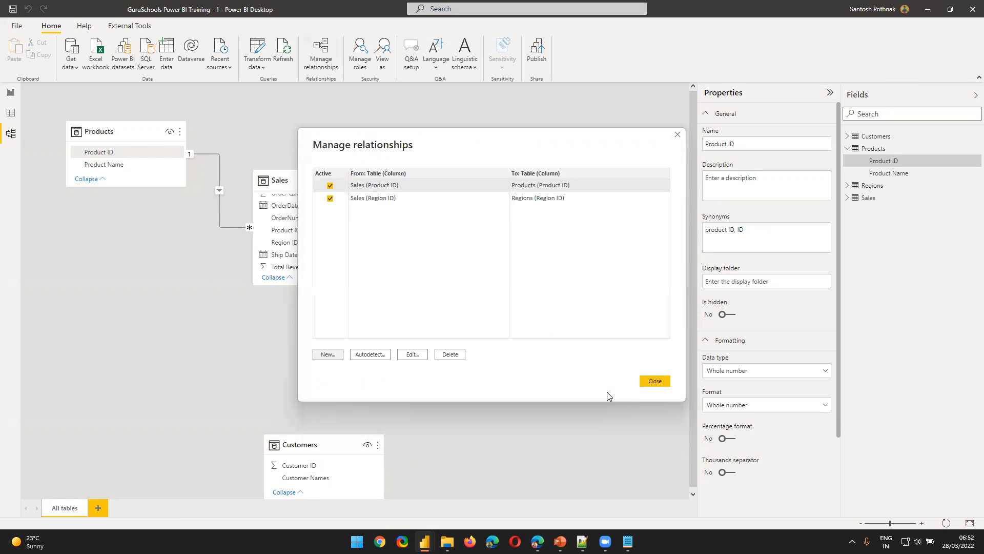
click(647, 384)
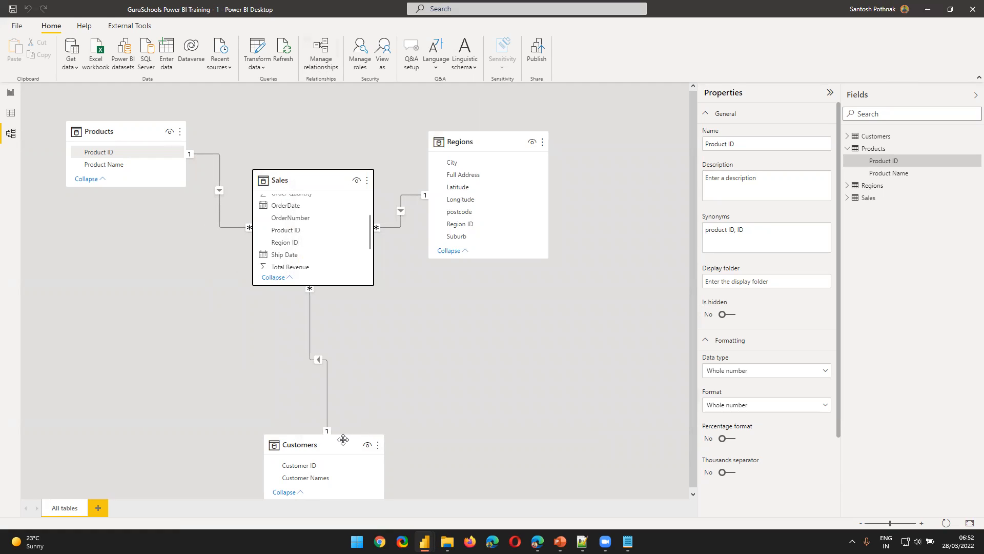
drag(342, 441, 299, 396)
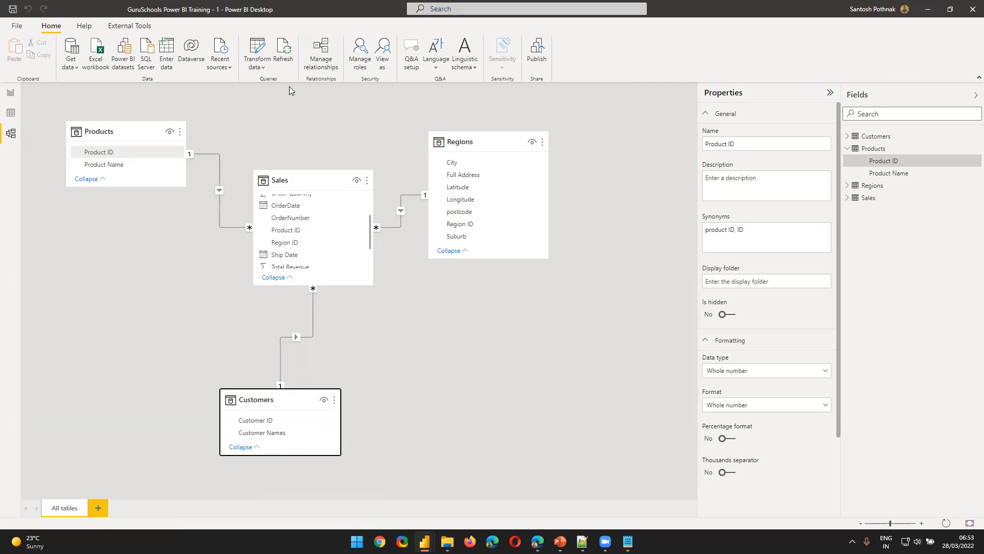
Review the list of active relationships between Sales and its dimension tables in the relationship manager
click(316, 68)
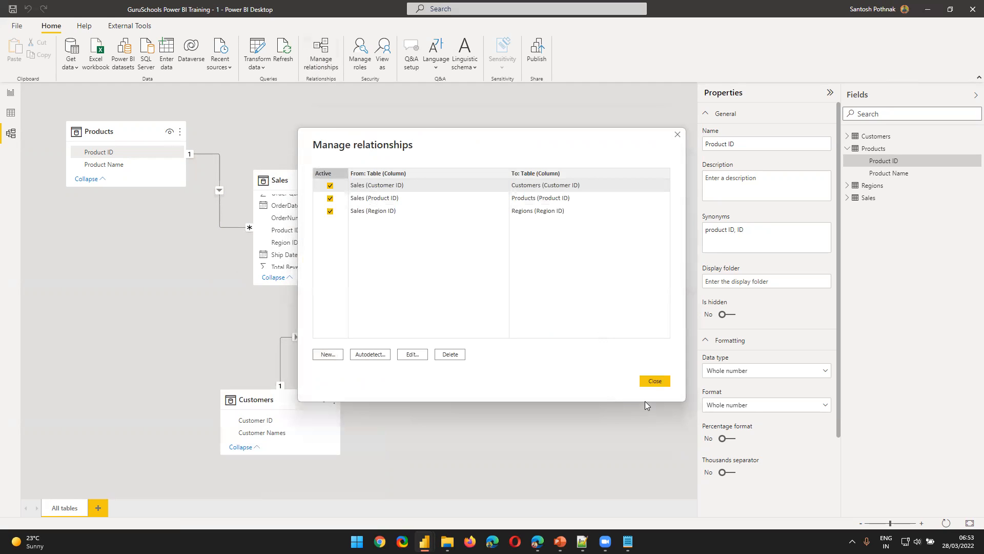
click(654, 385)
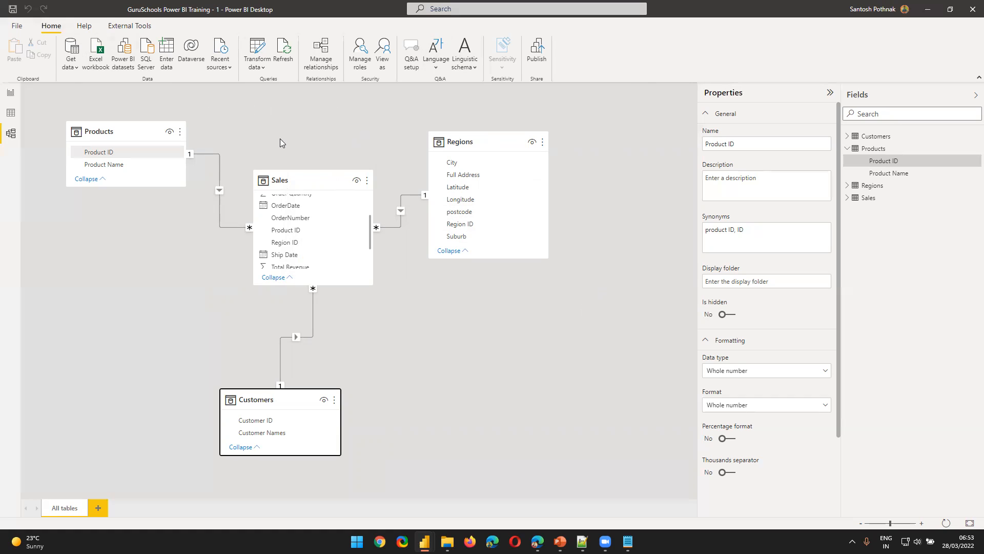
click(321, 62)
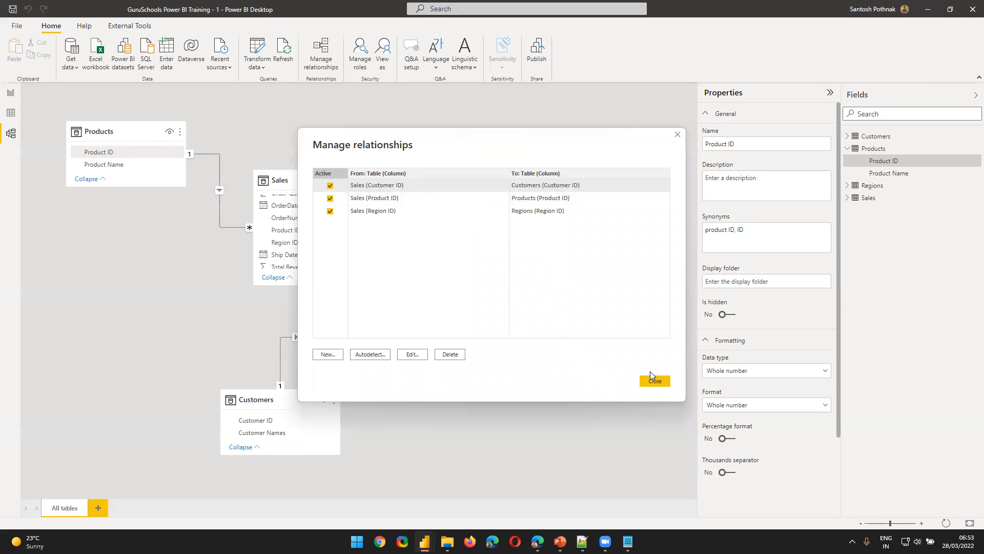
click(658, 379)
click(658, 380)
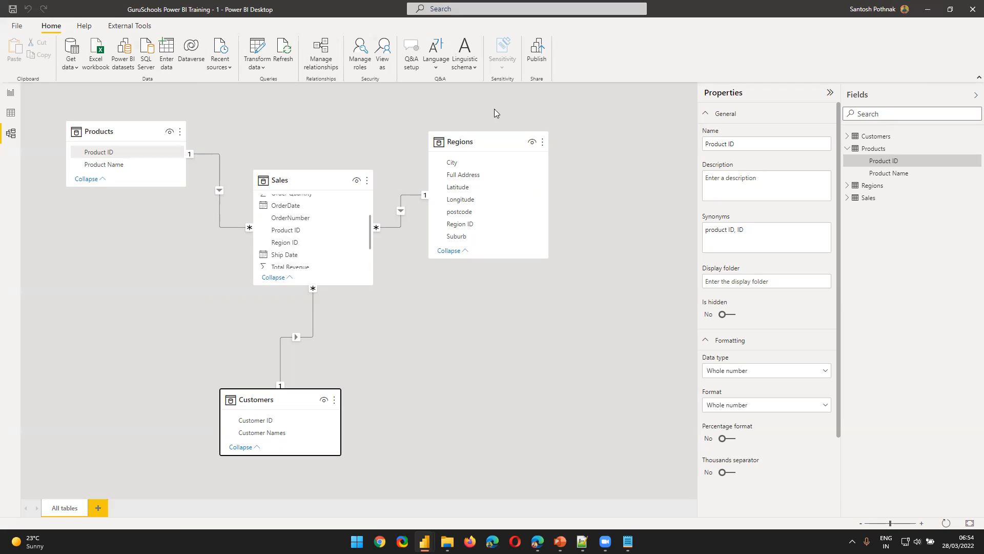
Make the Sales table taller in the model diagram and space Products, Regions and Customers around it as a star
drag(250, 393, 284, 374)
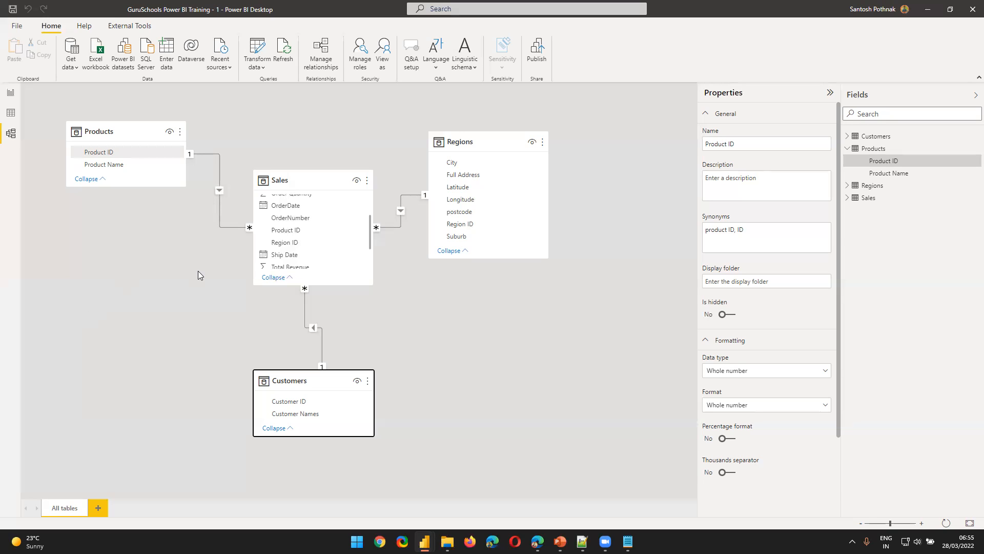
click(260, 178)
drag(259, 177, 263, 159)
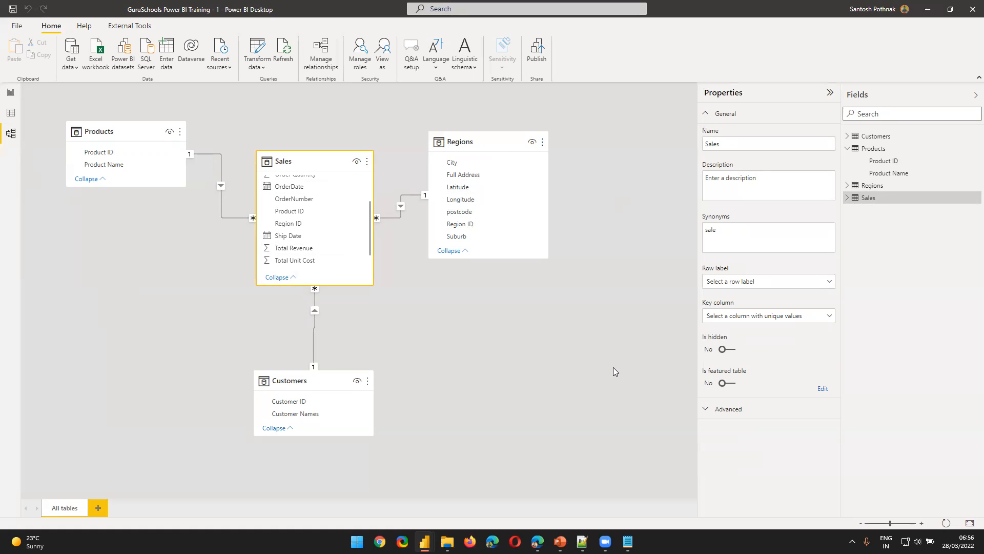
drag(325, 161, 285, 194)
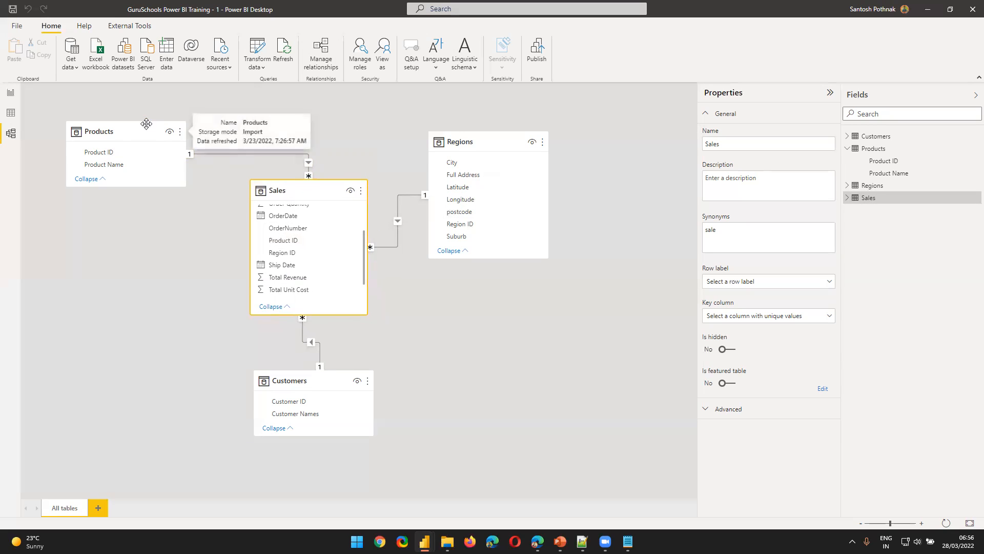
drag(146, 124, 153, 123)
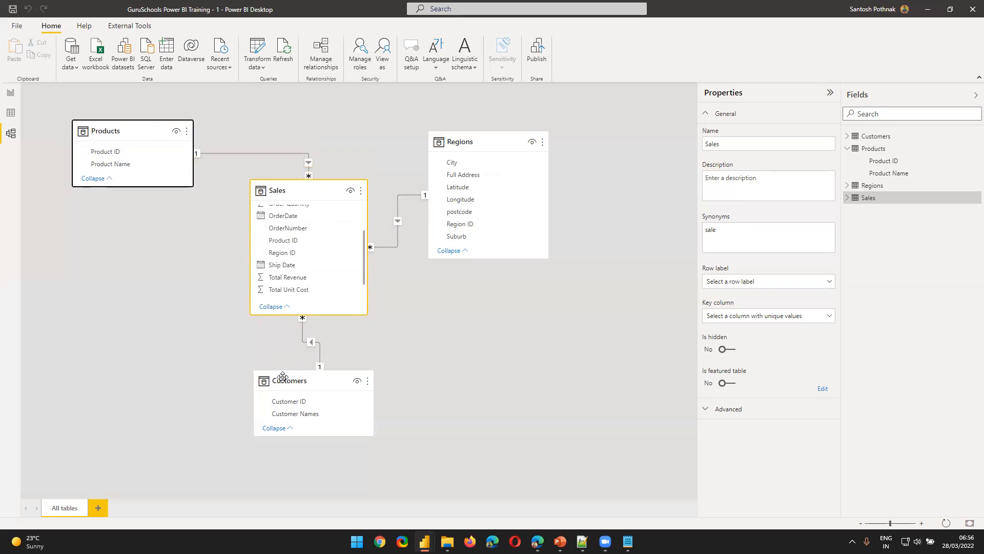
drag(280, 381, 289, 413)
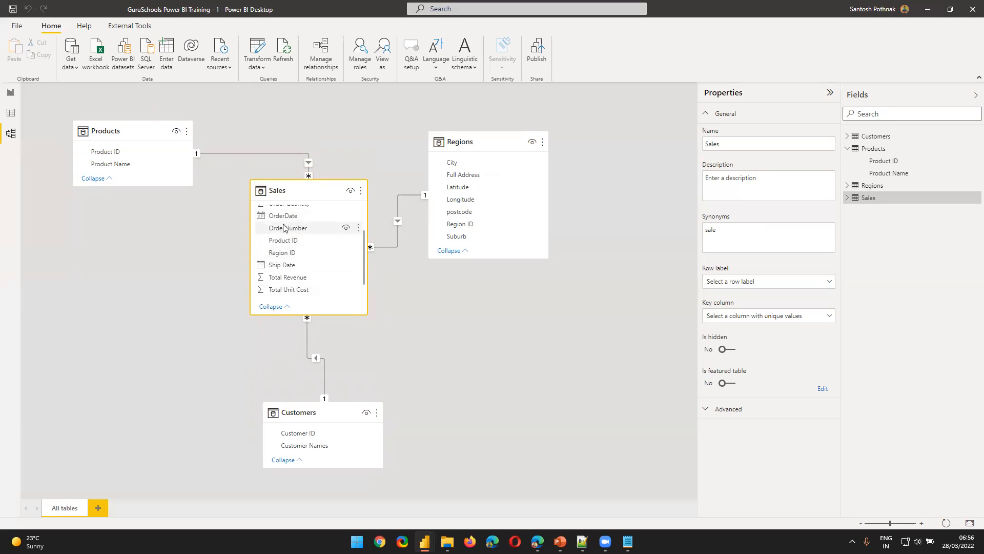
drag(287, 189, 281, 209)
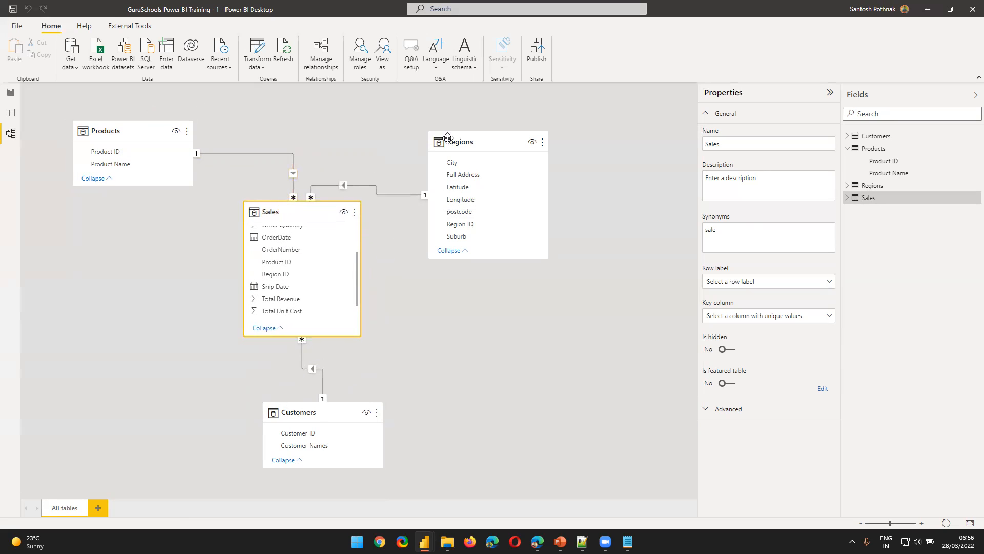
drag(447, 138, 490, 140)
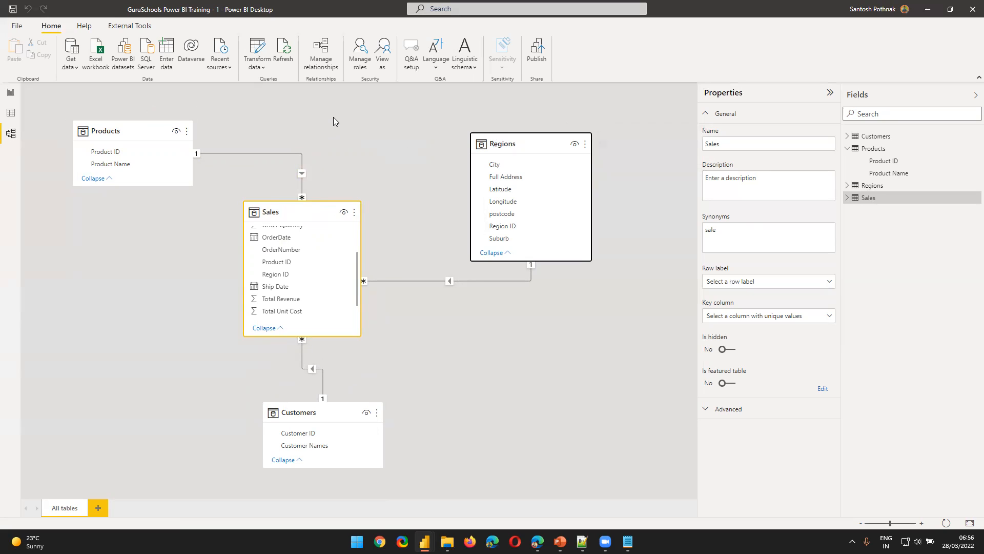
Line up the tables in a single row ordered Products, Sales, Customers and Regions
drag(260, 215, 109, 357)
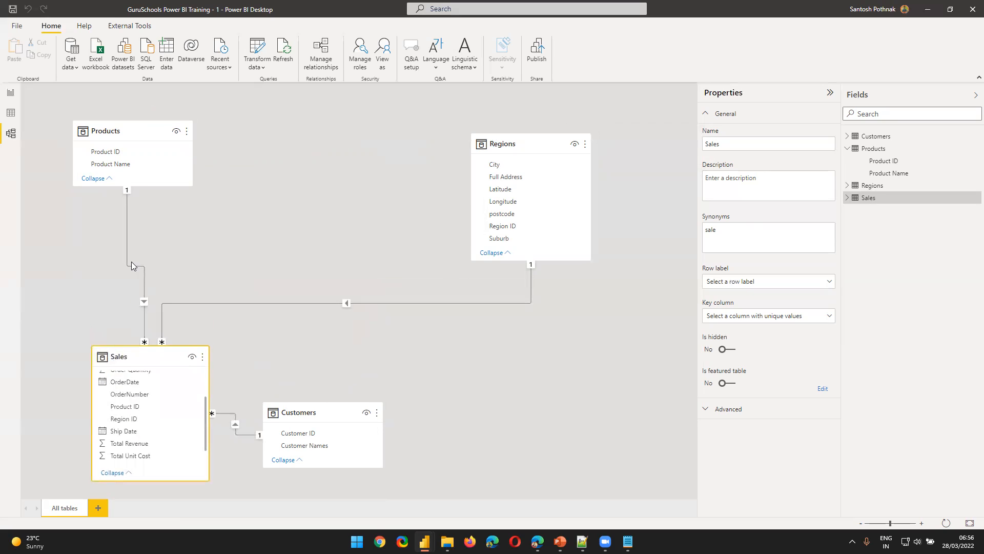
drag(113, 131, 4, 369)
drag(161, 352, 231, 349)
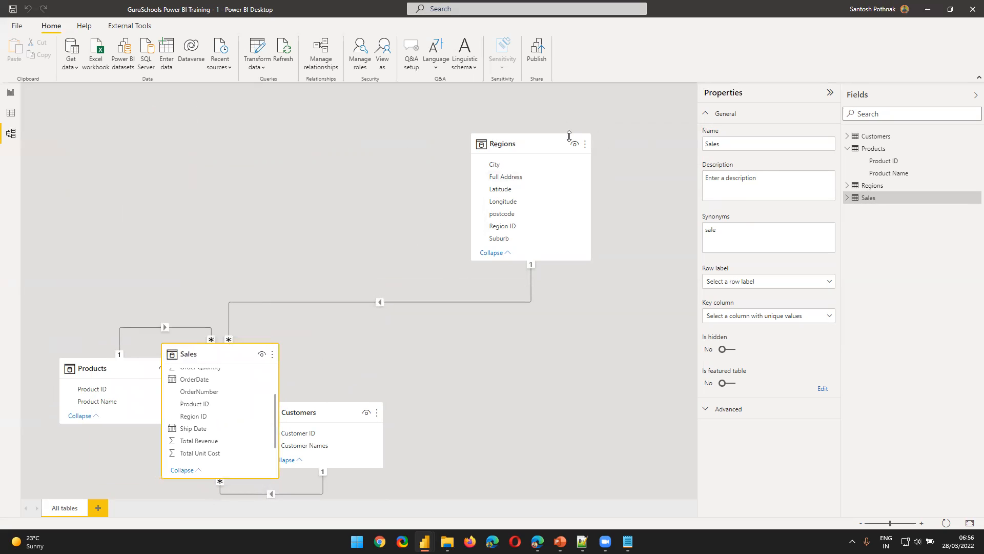
drag(568, 137, 605, 379)
drag(309, 404, 369, 362)
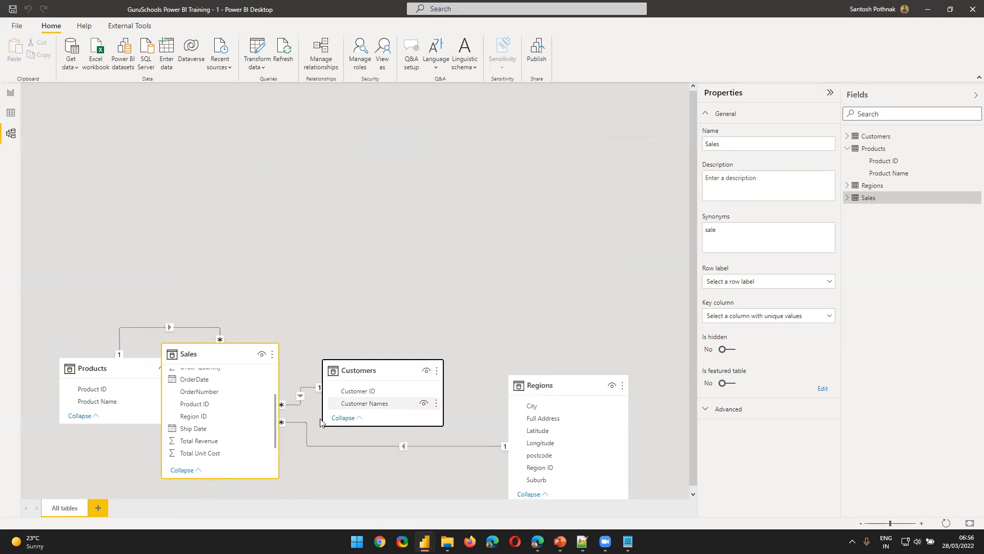
Move Sales down to the lower left of the diagram and place Products below Customers
drag(169, 359, 87, 533)
drag(117, 373, 392, 461)
scroll(433, 407, down, 3)
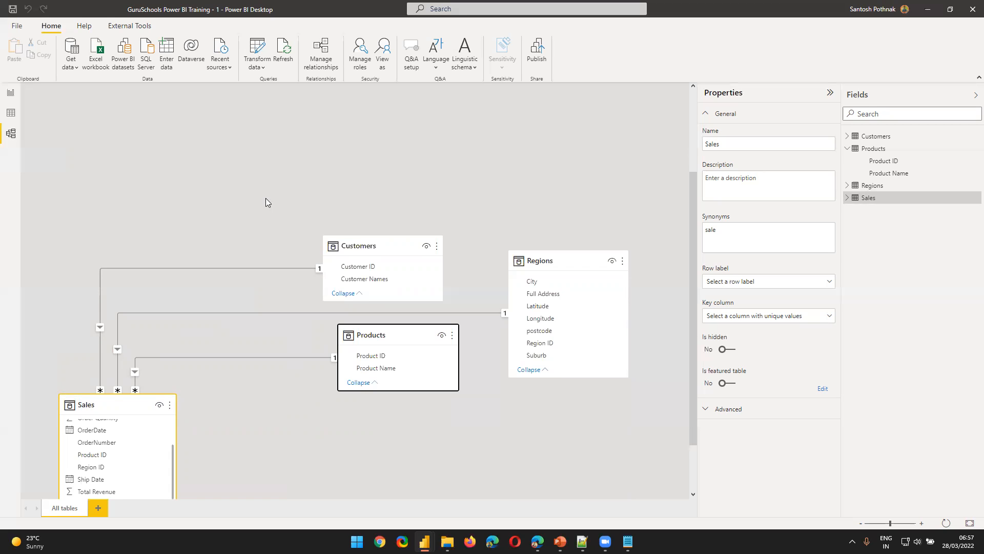
Rearrange the diagram as a star with Sales in the centre above Products, a taller Customers table on its left and Regions on its right
drag(110, 397, 443, 215)
drag(358, 352, 220, 255)
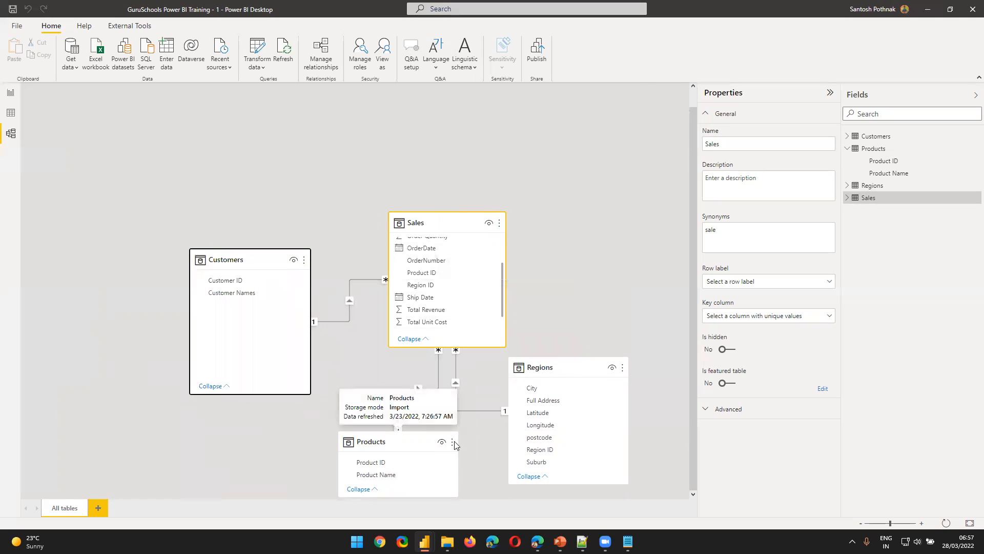
drag(541, 368, 572, 201)
drag(438, 220, 435, 225)
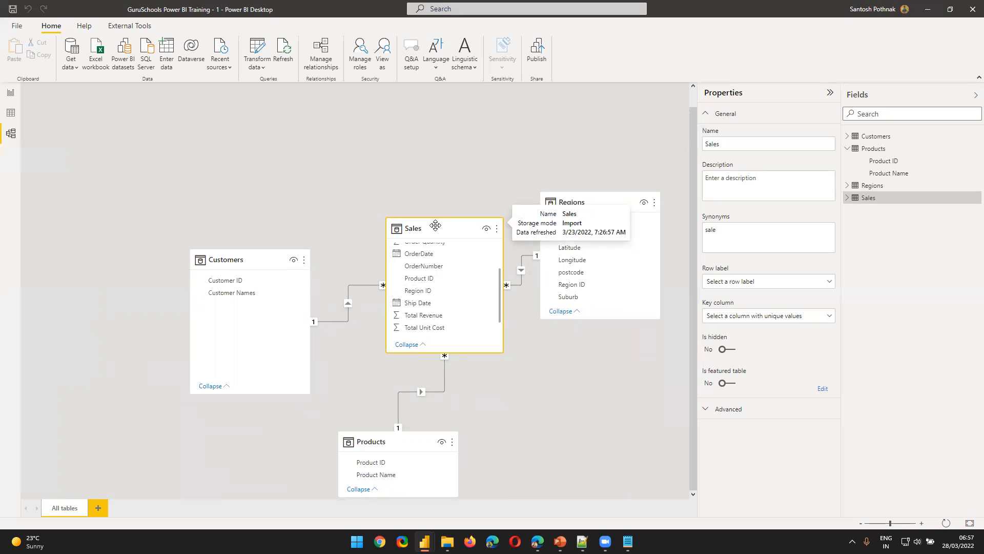
drag(567, 201, 576, 237)
drag(446, 229, 412, 227)
drag(268, 259, 180, 201)
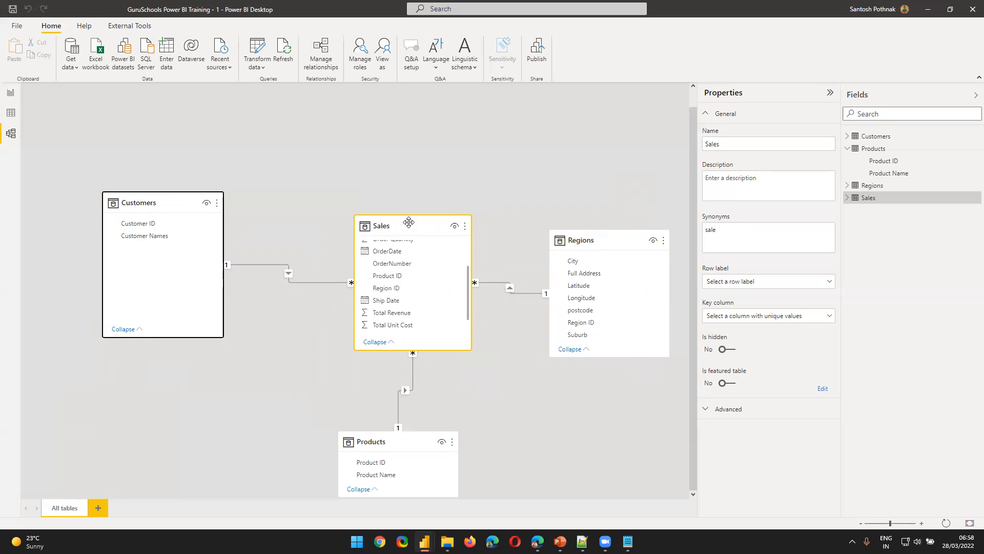
drag(407, 226, 382, 194)
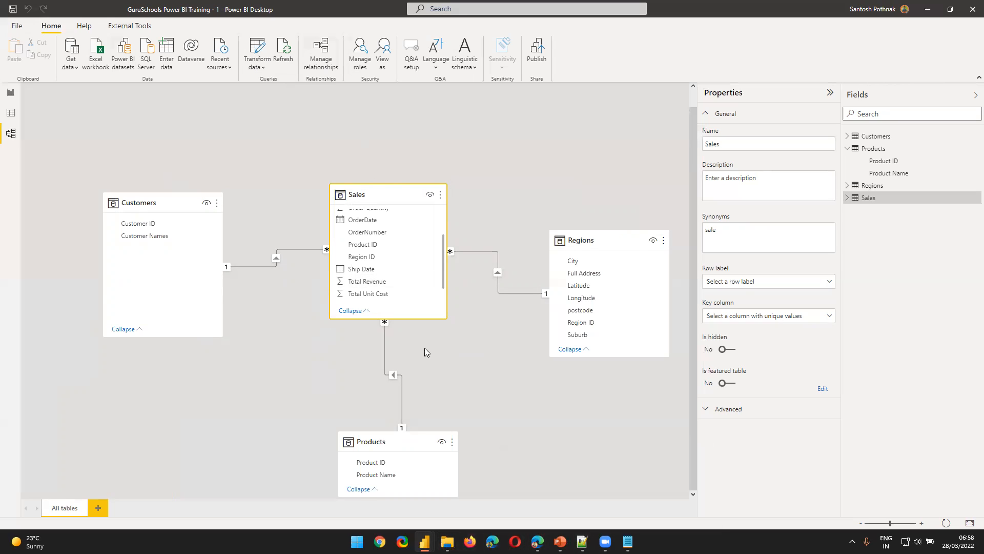
Check the City revenue table on report Page 1, and look through the Understanding Data Model and Active & Inactive Relationships slides in PowerPoint
click(10, 93)
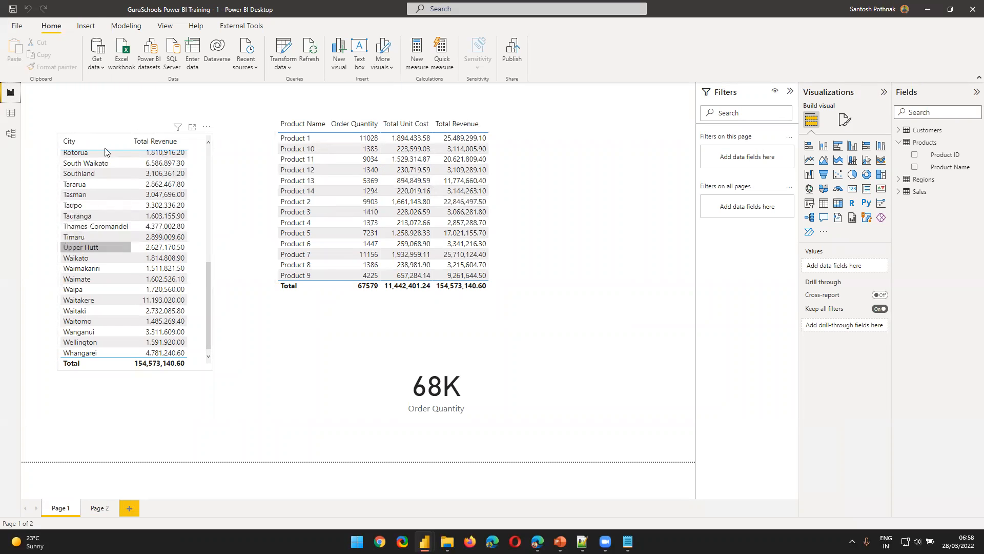
click(143, 150)
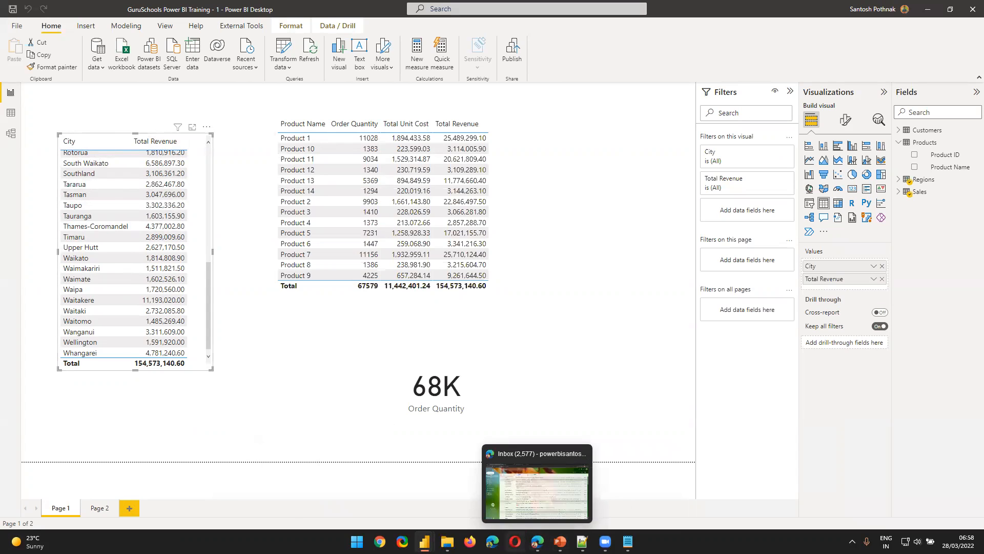
click(560, 542)
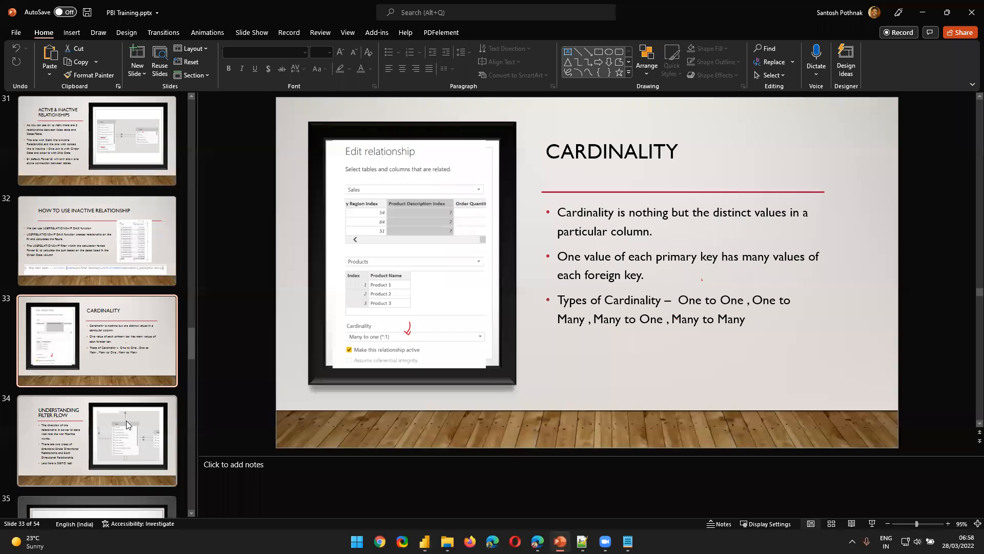
scroll(126, 421, up, 2)
scroll(130, 316, up, 3)
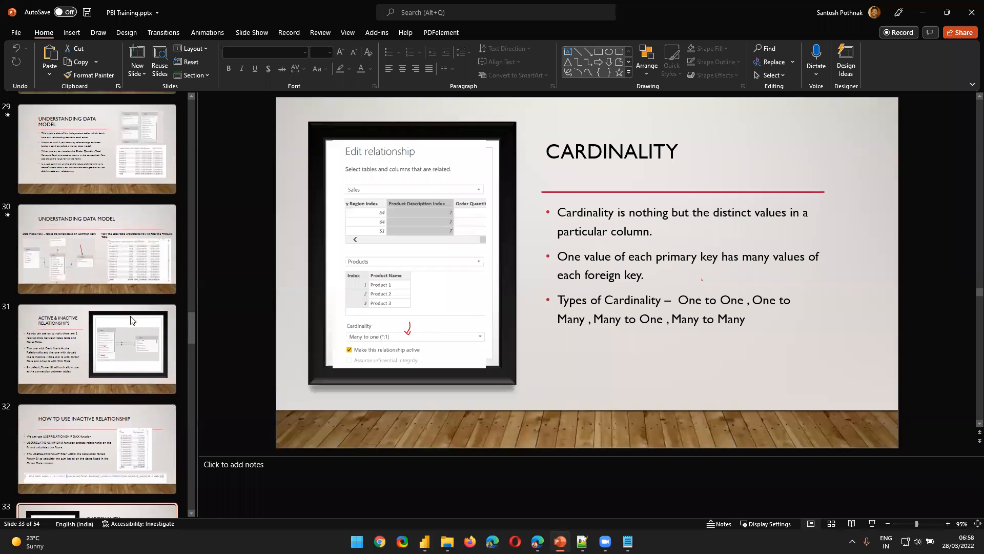
click(102, 197)
click(91, 287)
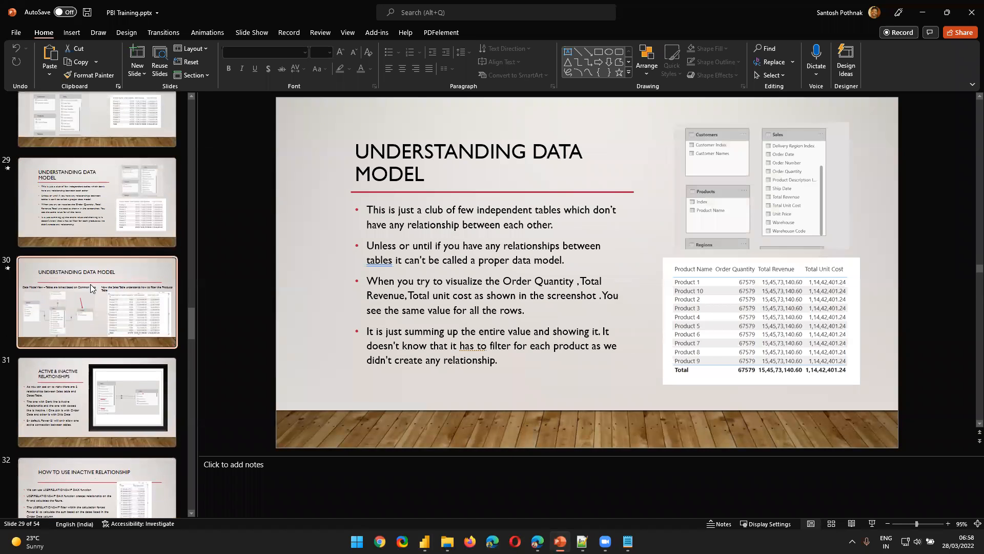
scroll(109, 354, down, 1)
click(109, 354)
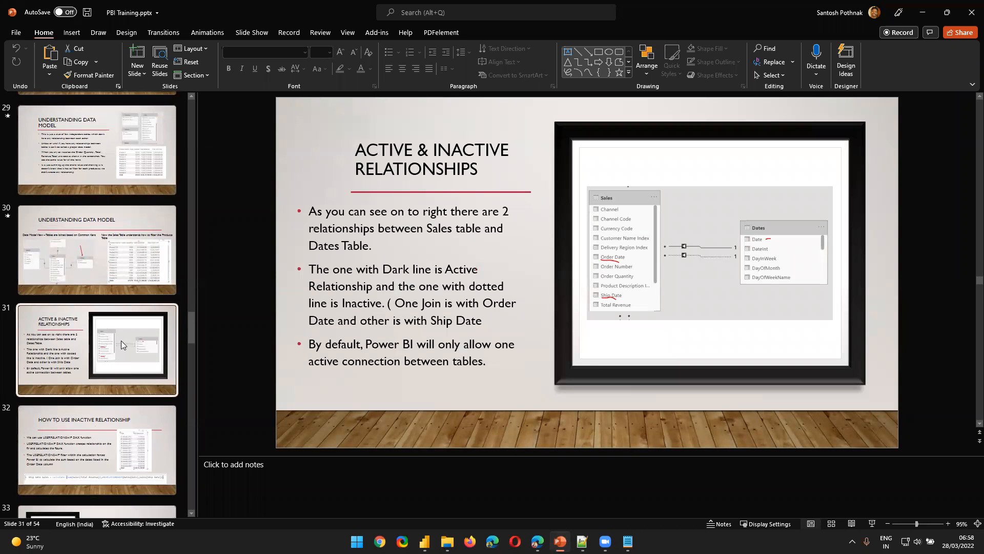
click(921, 15)
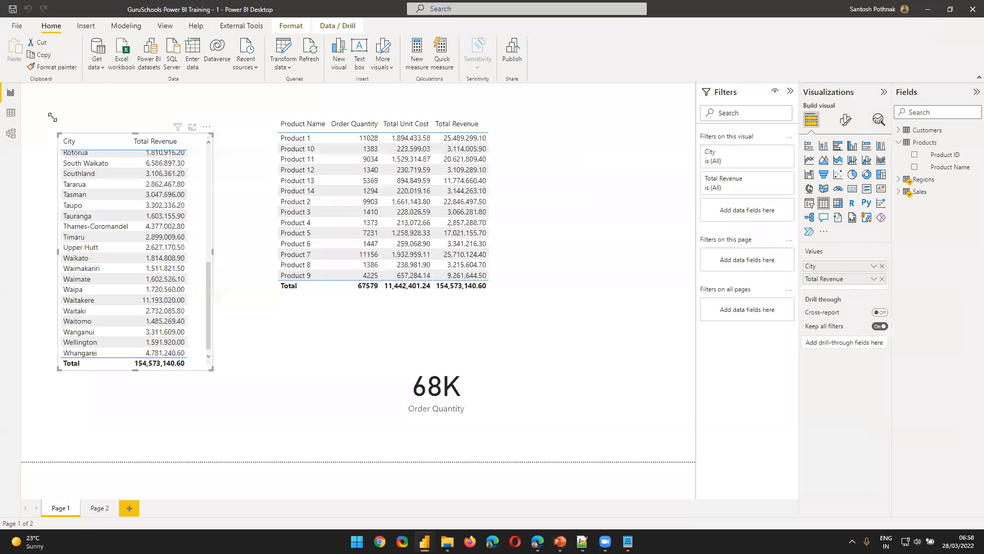
Examine the Customer ID and Customer Names columns of the Customers table in Power BI's data view
click(11, 113)
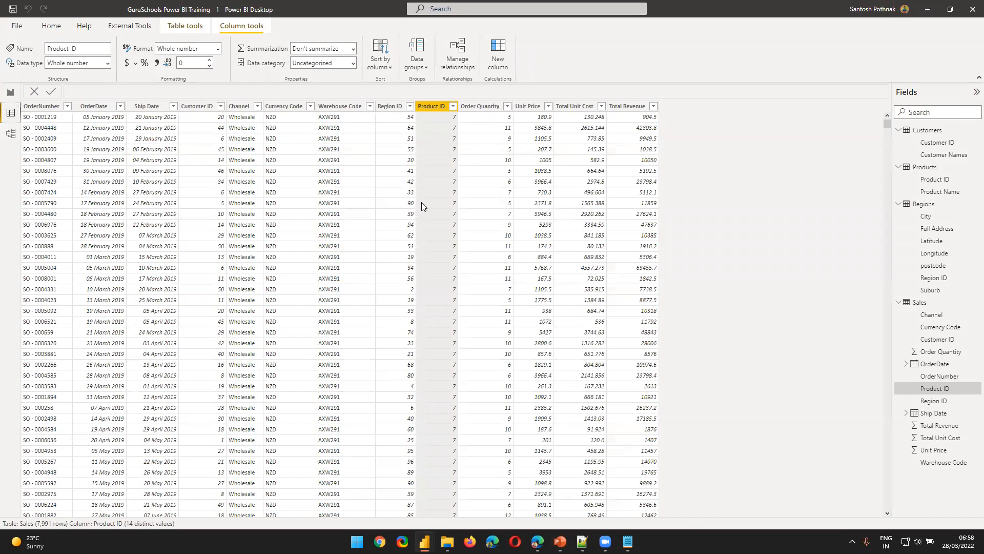
click(926, 130)
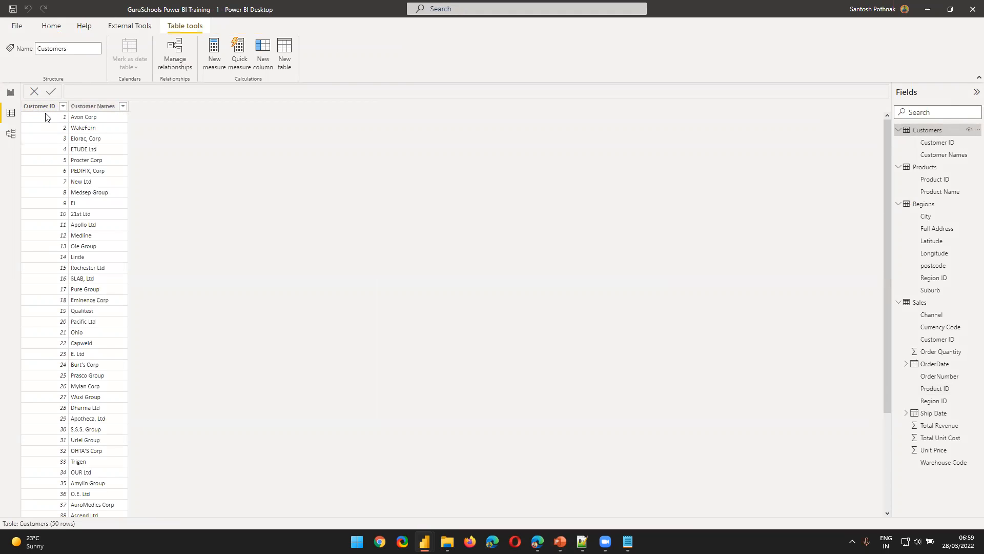
click(44, 109)
click(83, 114)
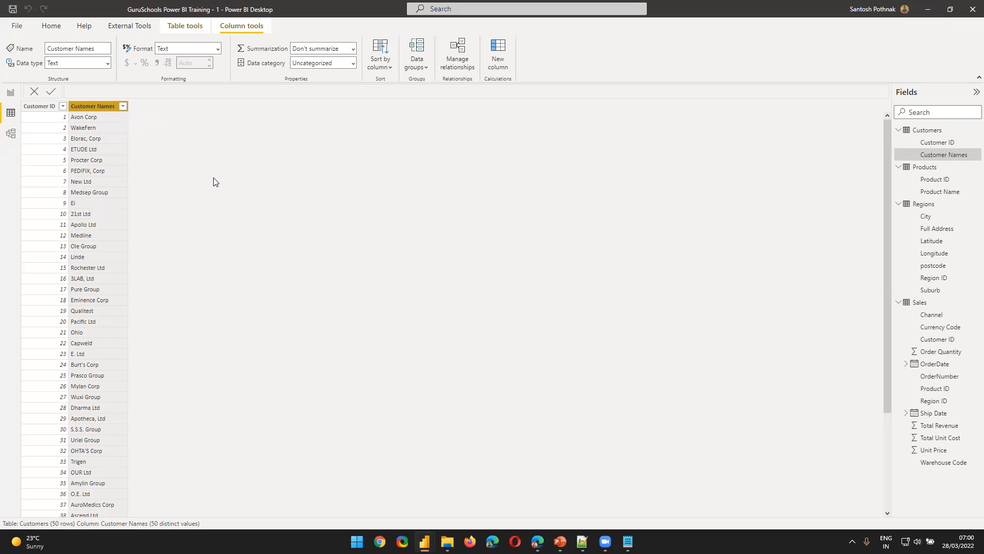
Examine the Product ID and OrderDate columns in the Sales table
click(920, 303)
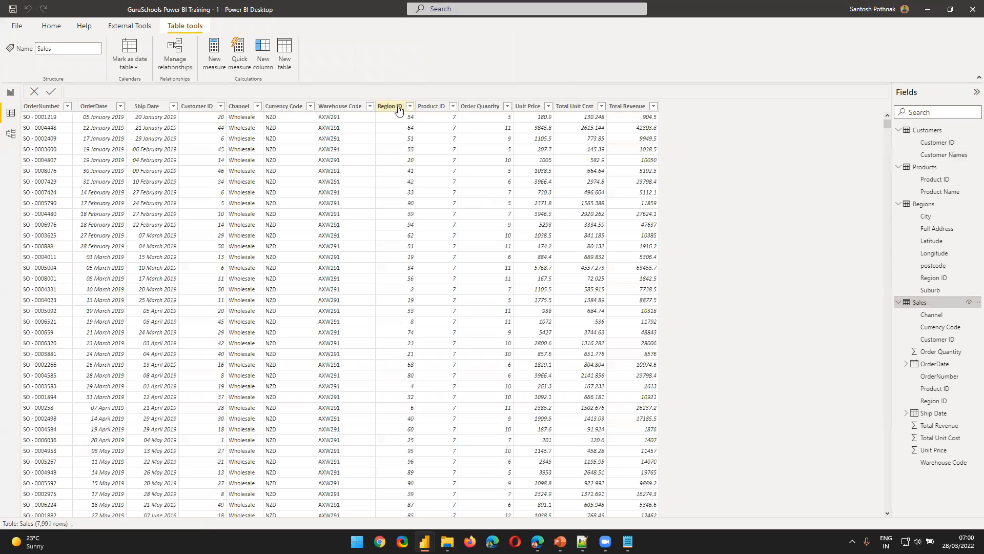
click(432, 107)
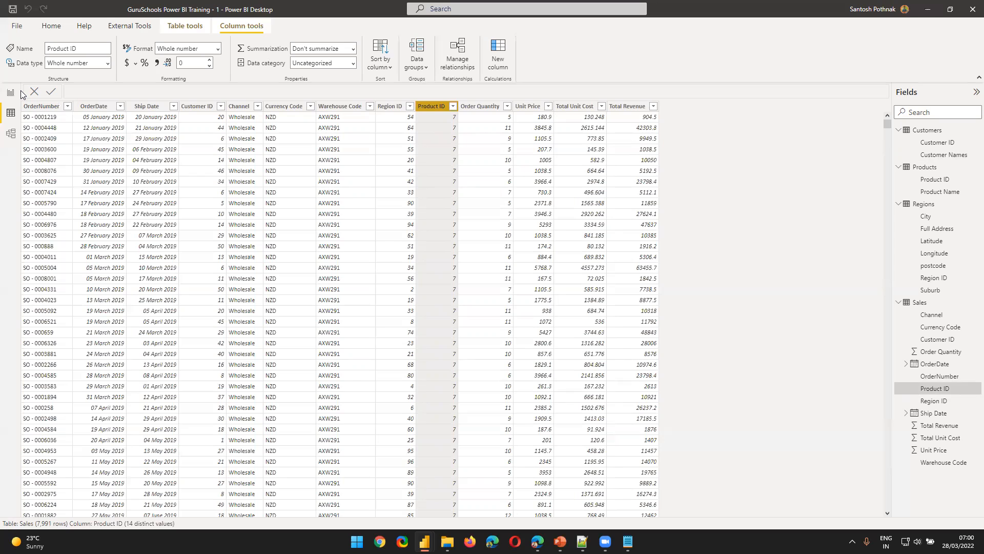
right_click(95, 108)
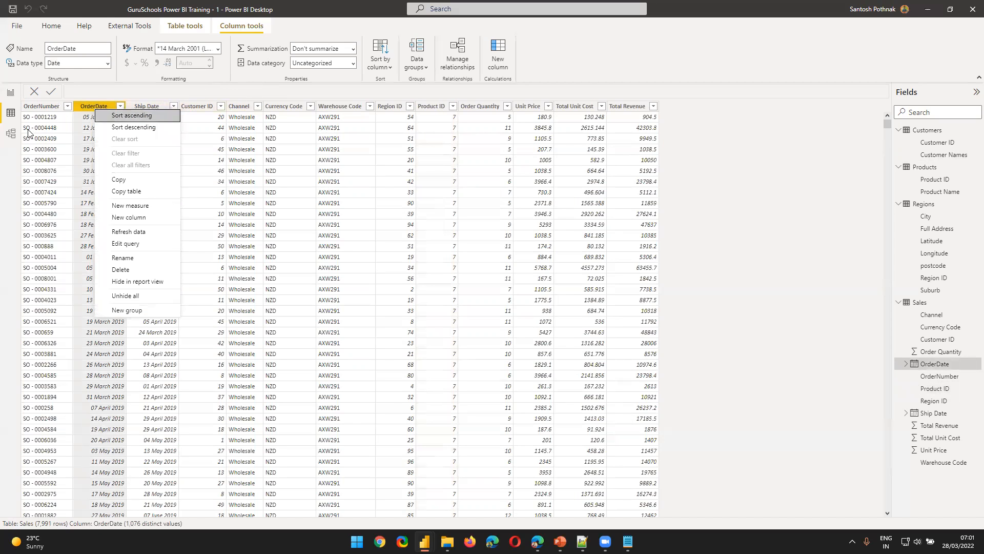
click(84, 93)
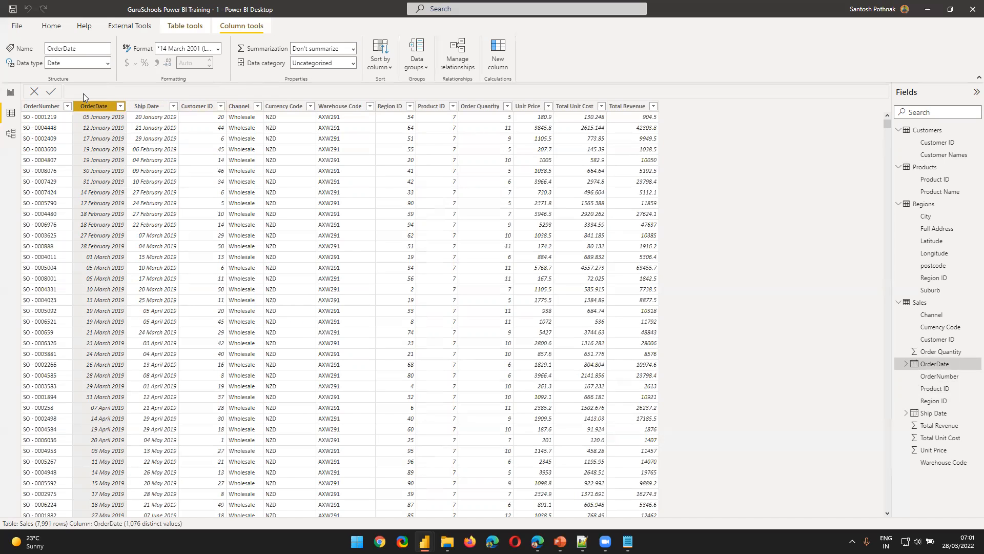
View the Understanding Filter Flow and Active & Inactive Relationships slides in PowerPoint, and return to the Power BI model diagram
click(10, 92)
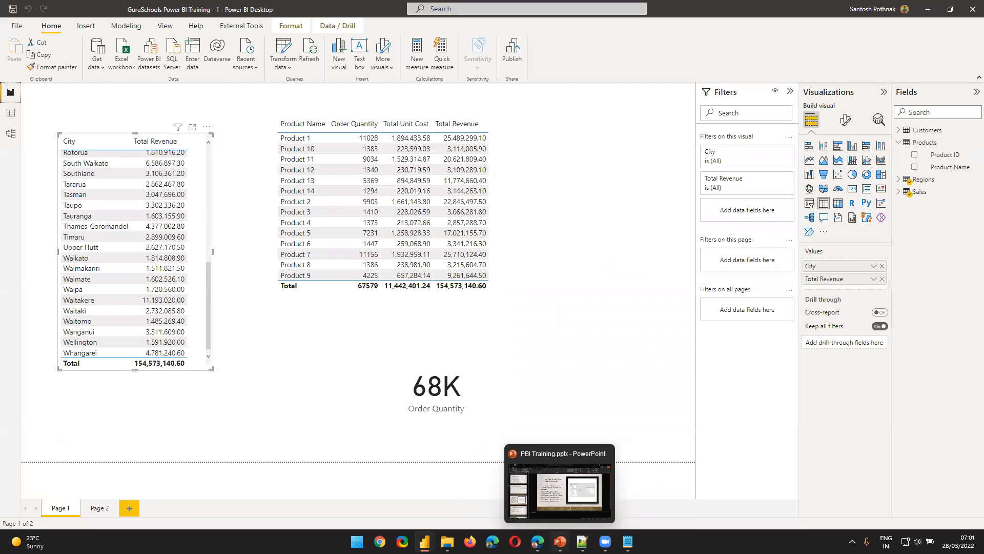
click(561, 541)
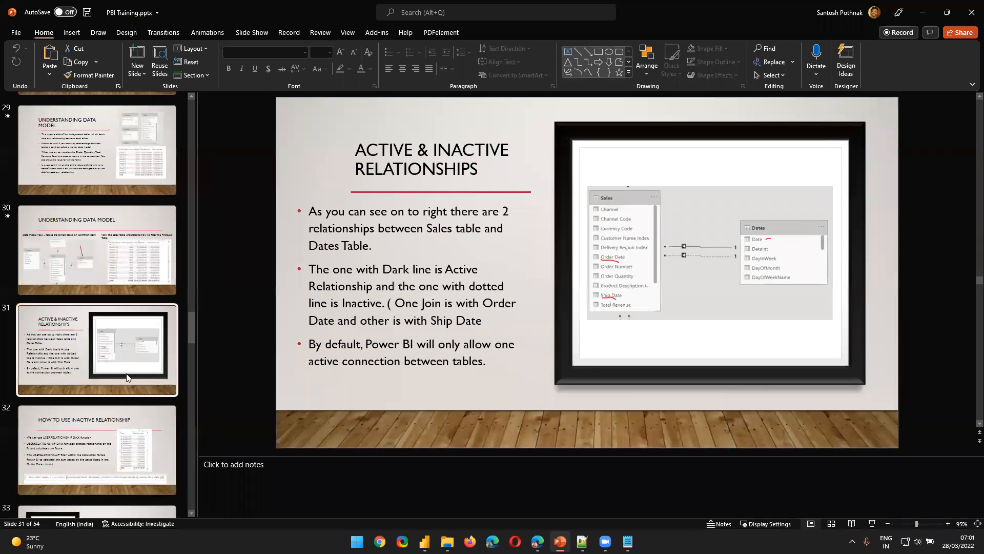
scroll(144, 405, down, 4)
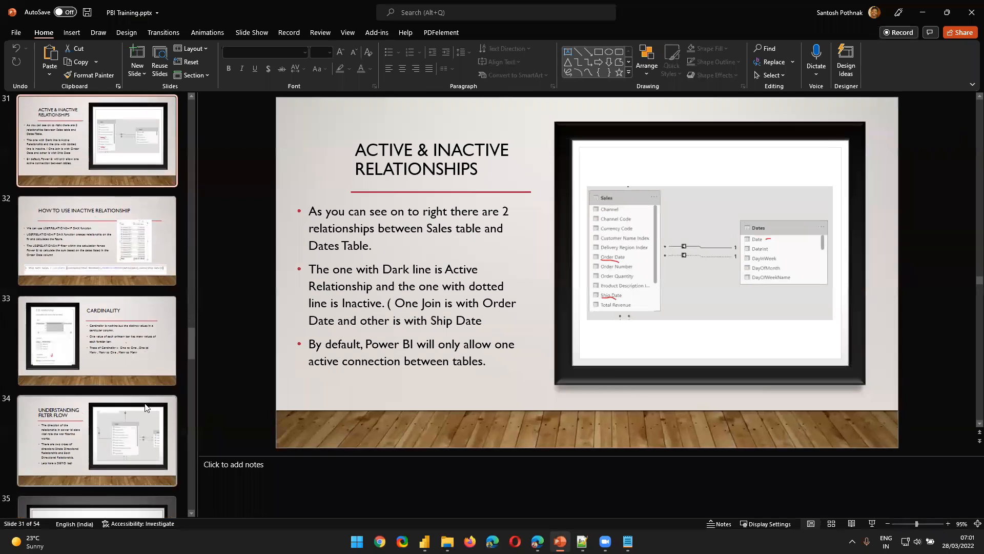
scroll(146, 403, down, 1)
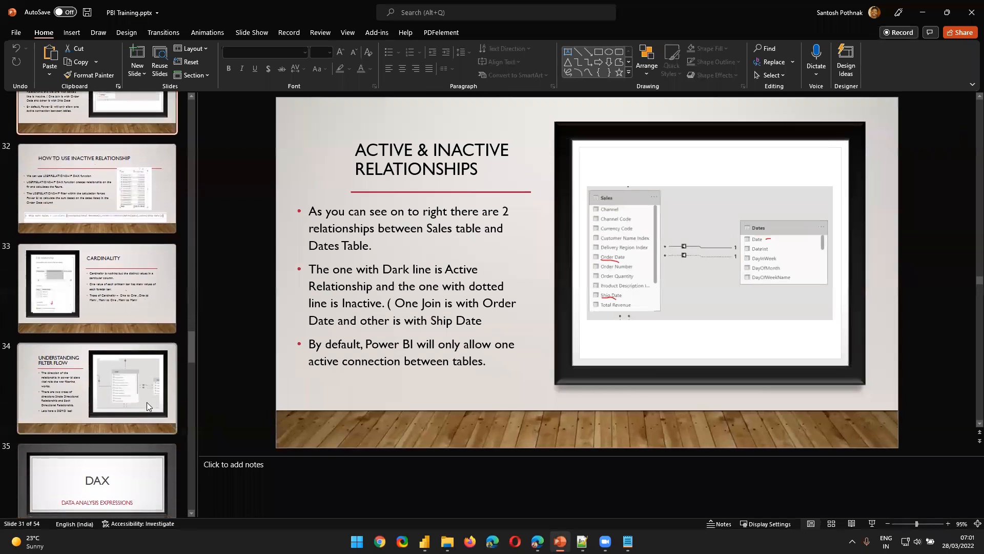
click(99, 391)
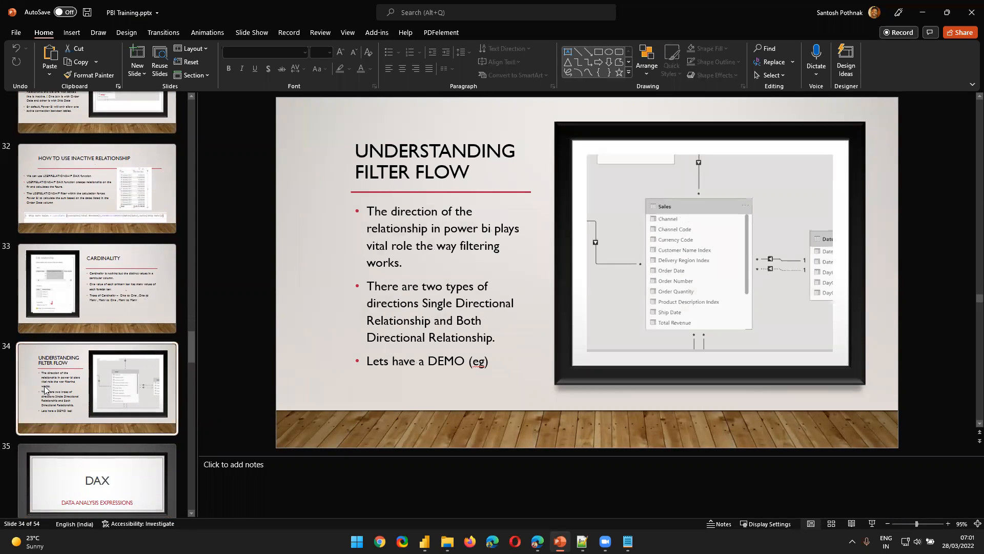
scroll(79, 376, up, 2)
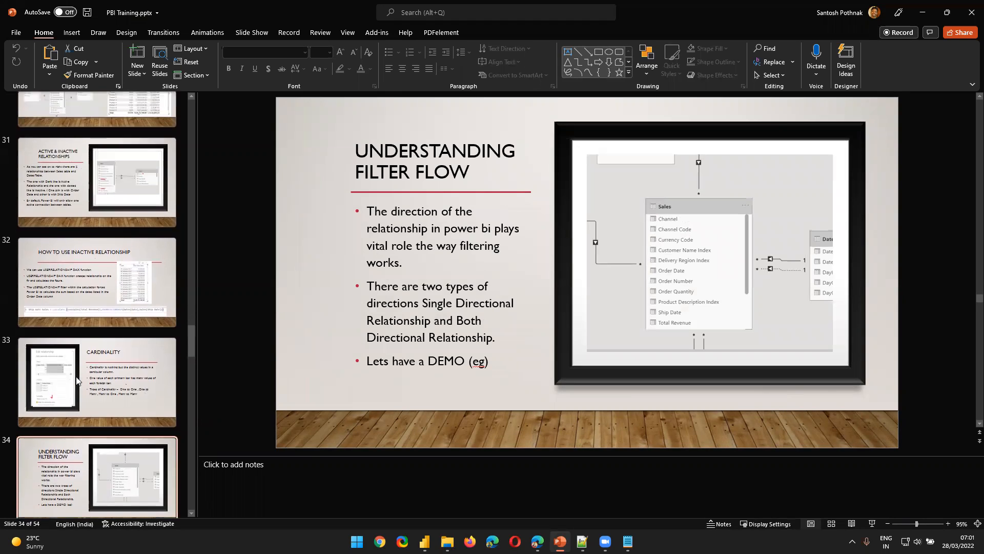
click(69, 200)
key(alt+Tab)
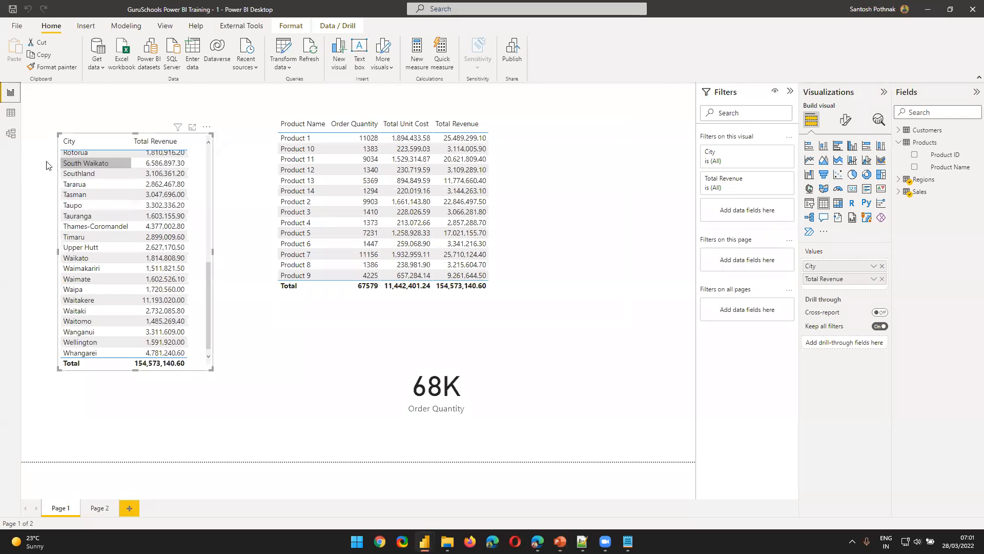
click(10, 133)
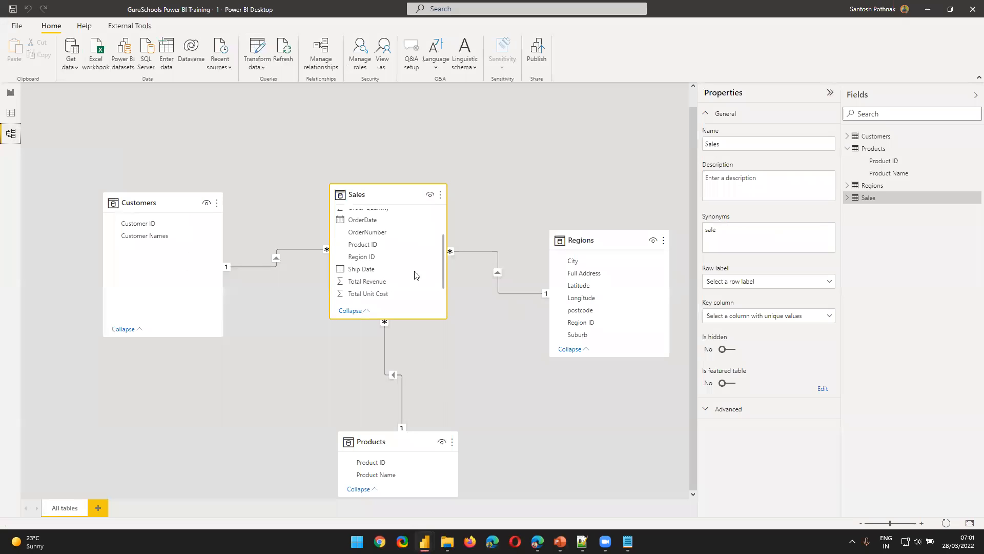